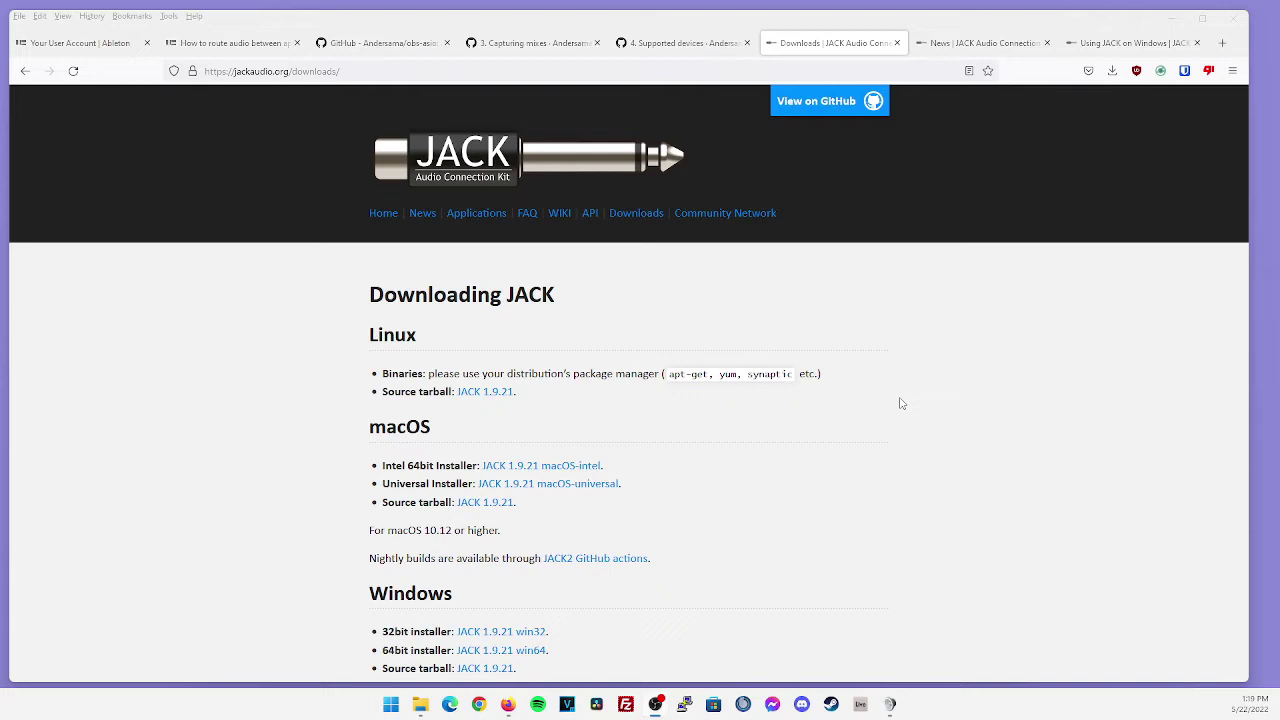
Scroll the JACK downloads page and highlight the 64-bit Windows installer link.
scroll(940, 346, down, 3)
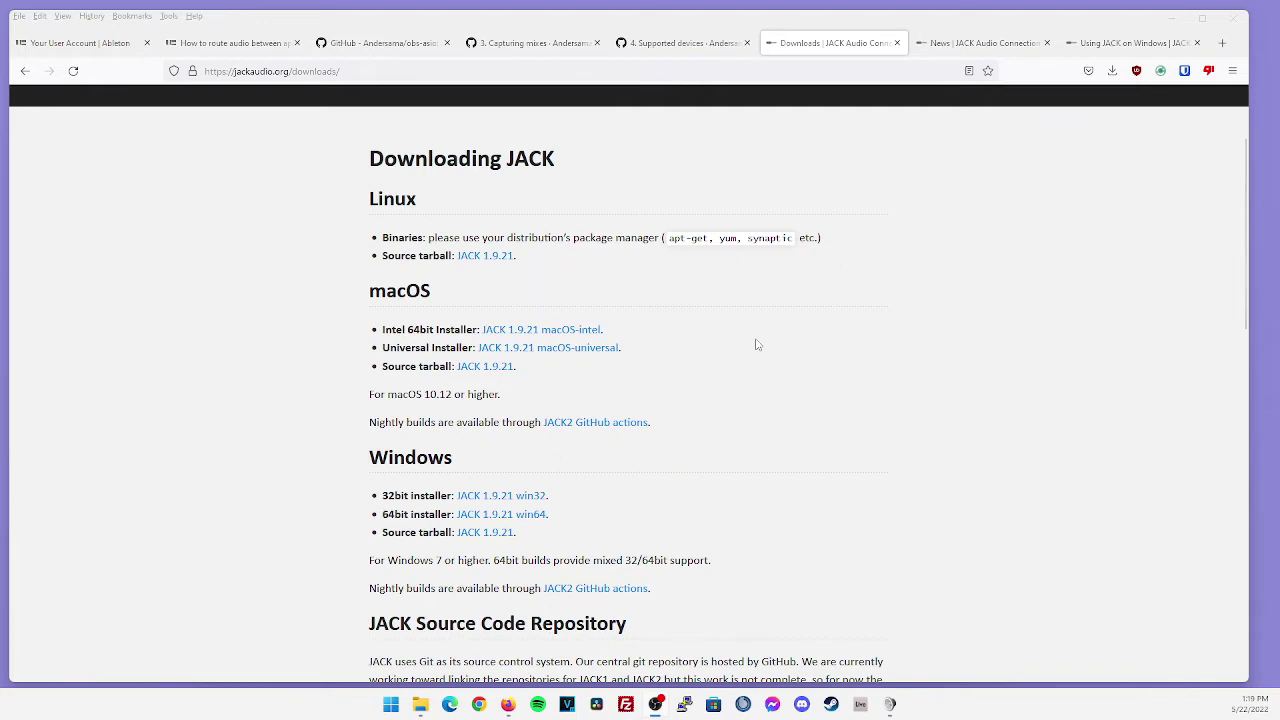
drag(590, 522, 456, 515)
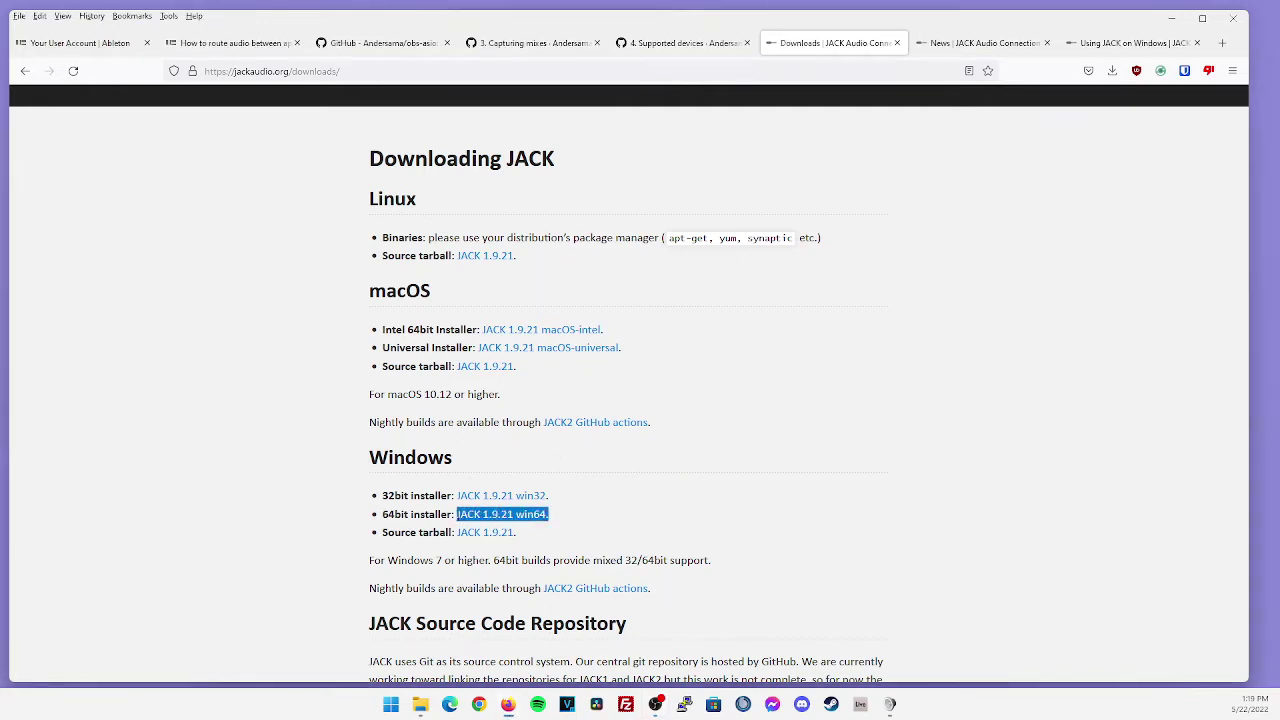
click(866, 506)
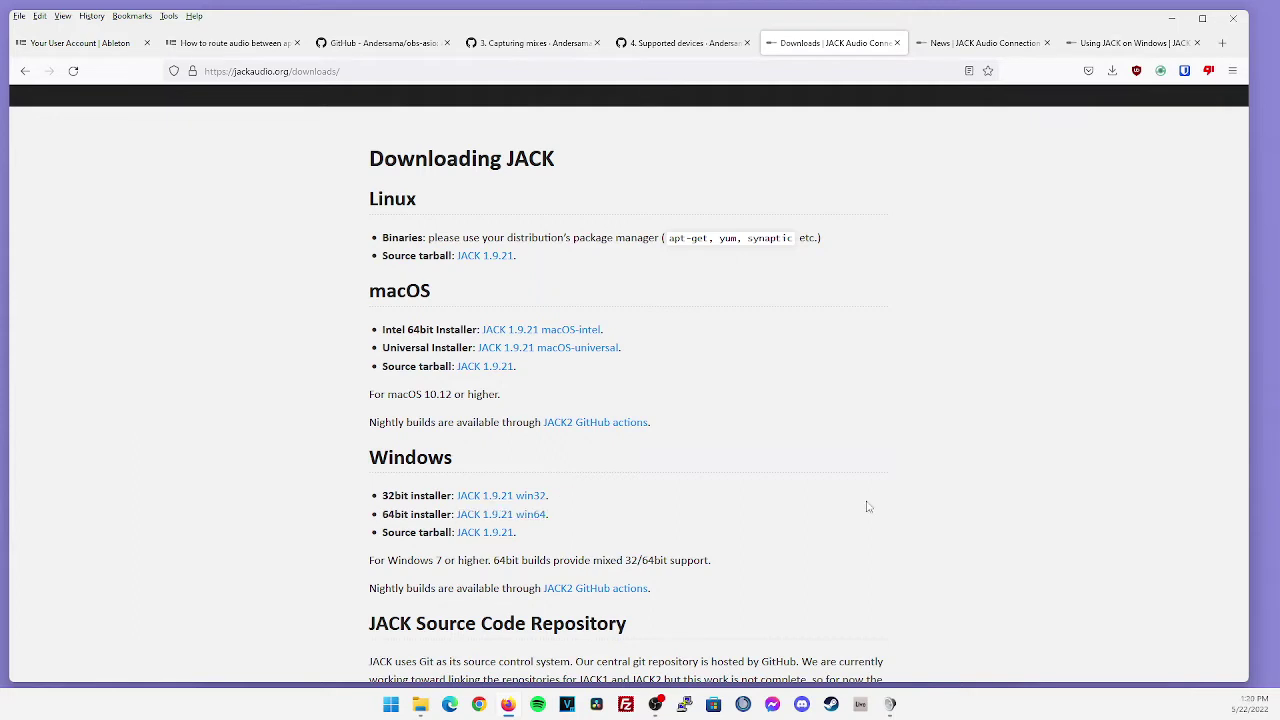
On the JACK news page, highlight the macOS 12 fix, v1.9.21 release date and 64bit installer lines.
click(975, 42)
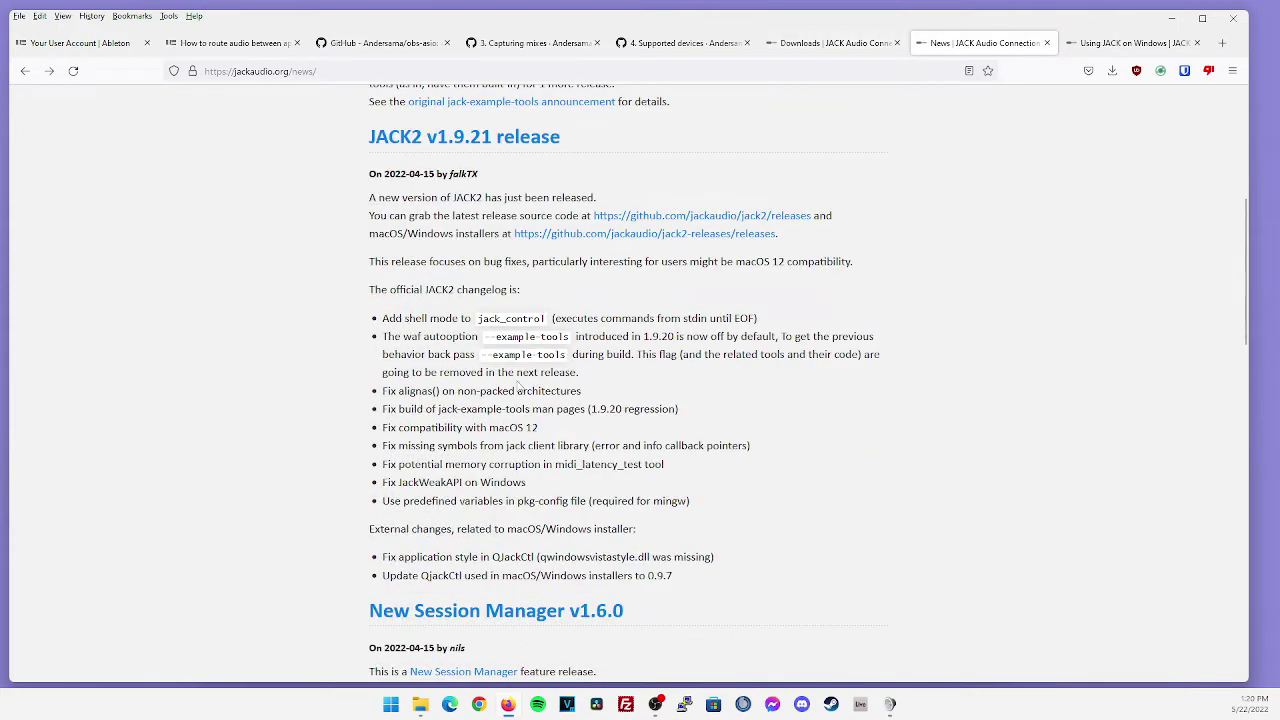
triple_click(460, 428)
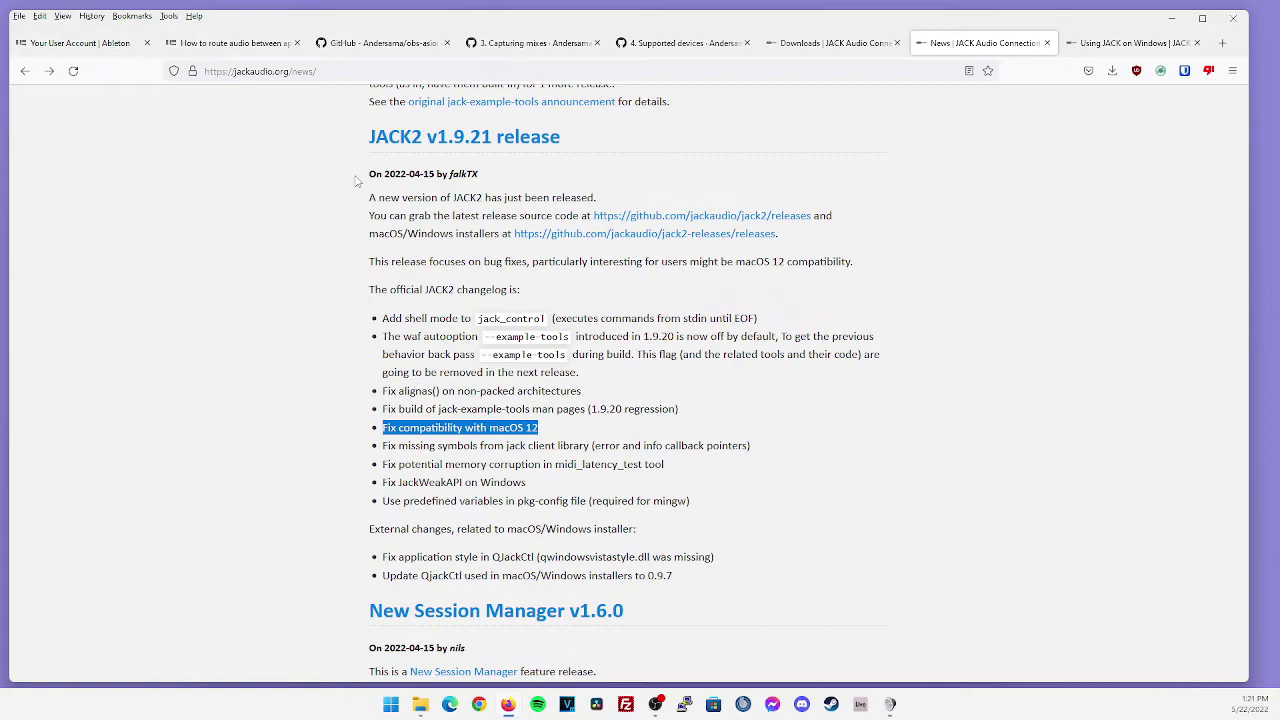
drag(357, 178, 489, 177)
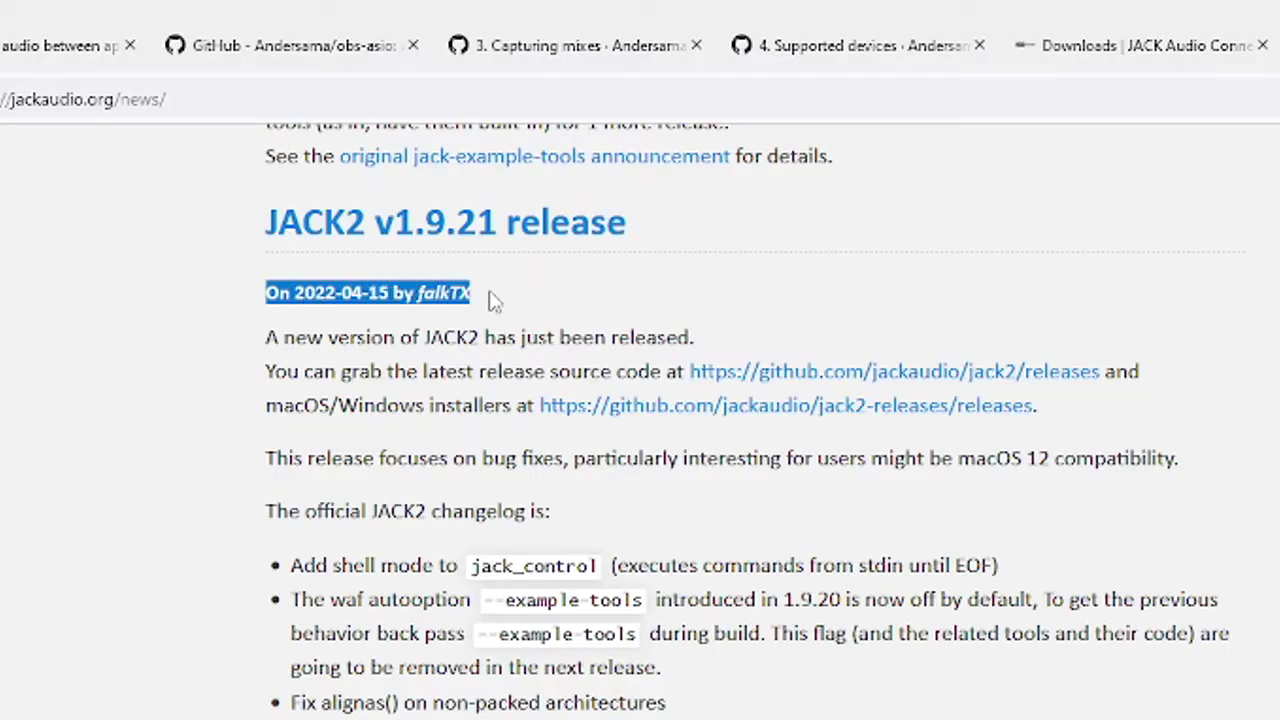
click(496, 300)
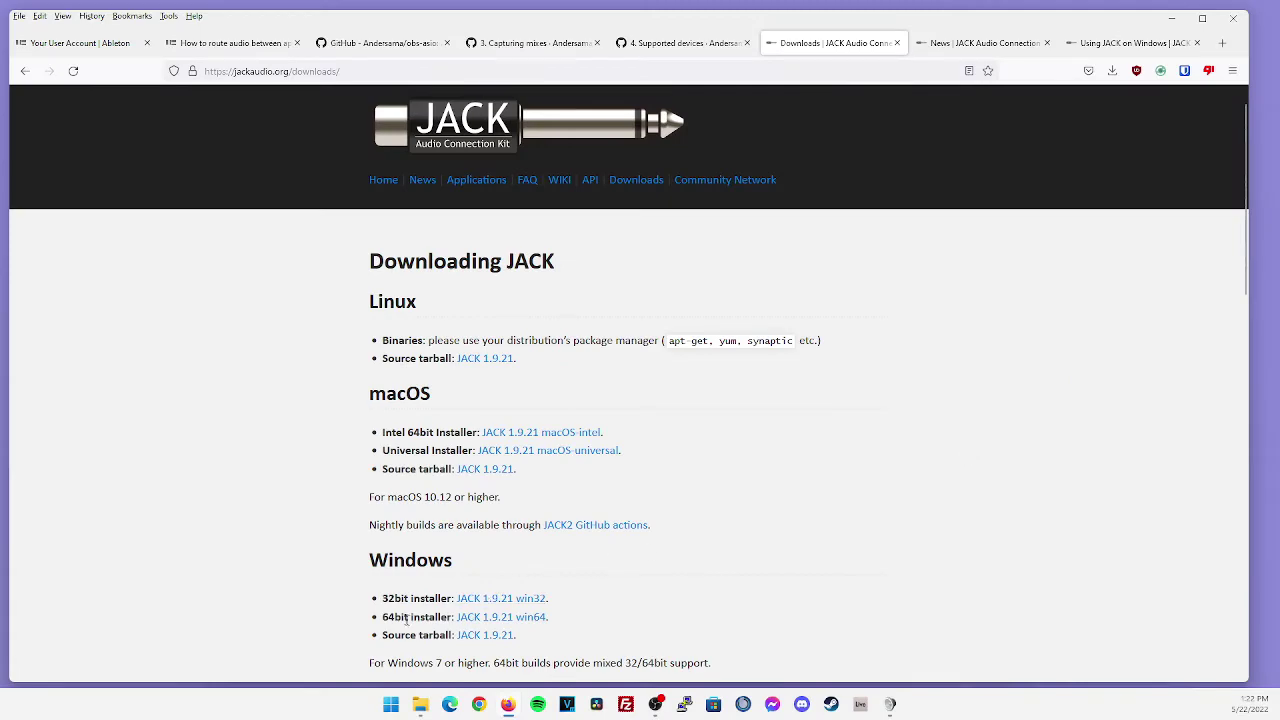
scroll(405, 617, down, 3)
triple_click(490, 282)
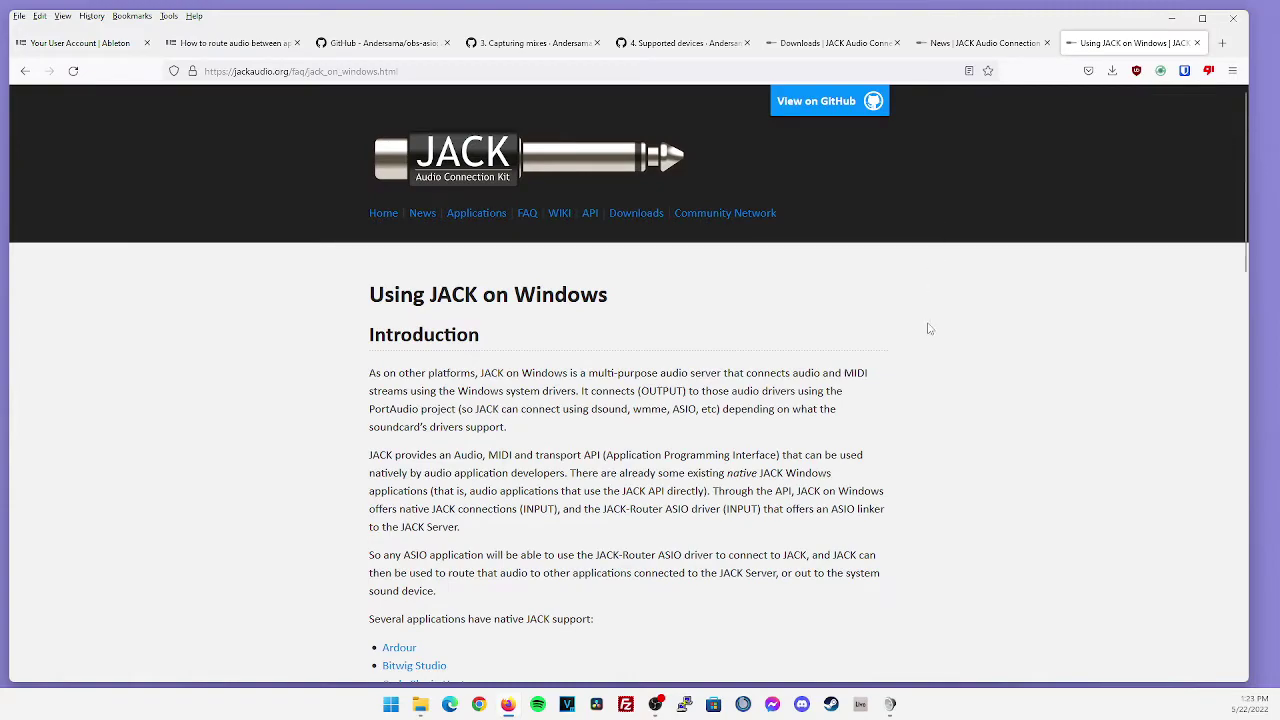
Scroll through JACK's Installation and Configuration section, then go to the obs-asio GitHub tab.
scroll(929, 327, down, 10)
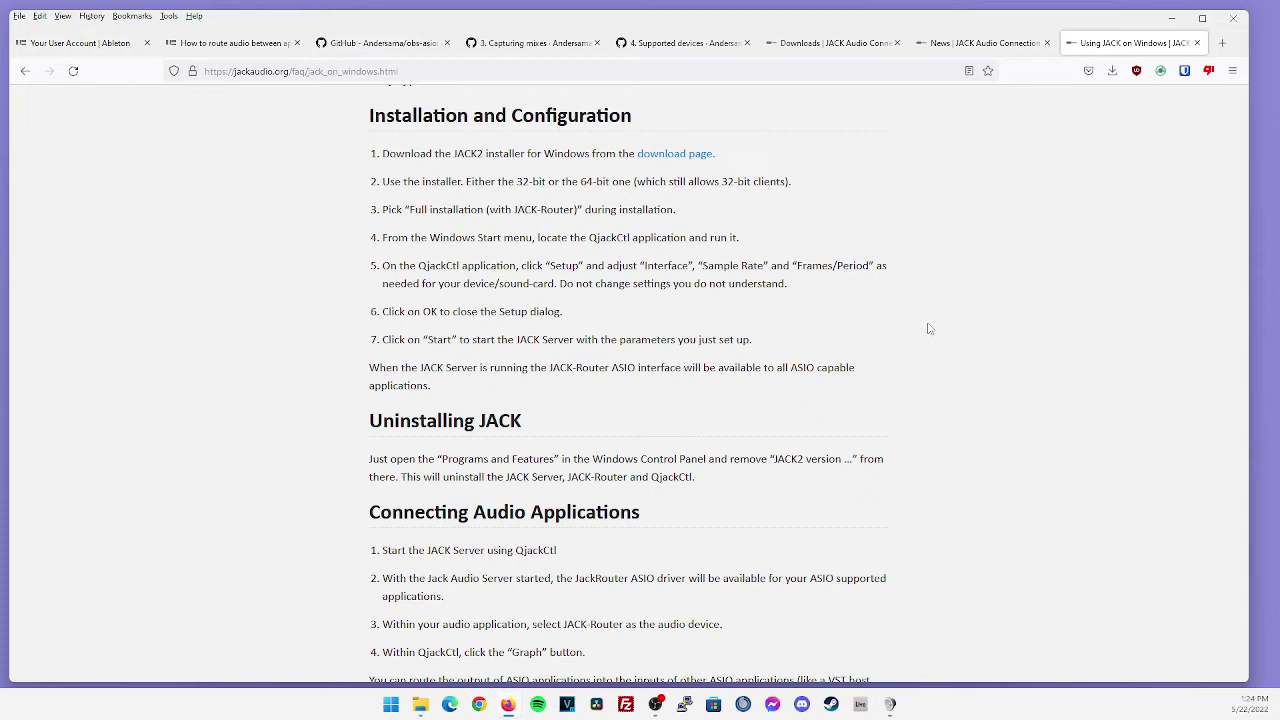
key(ctrl+3)
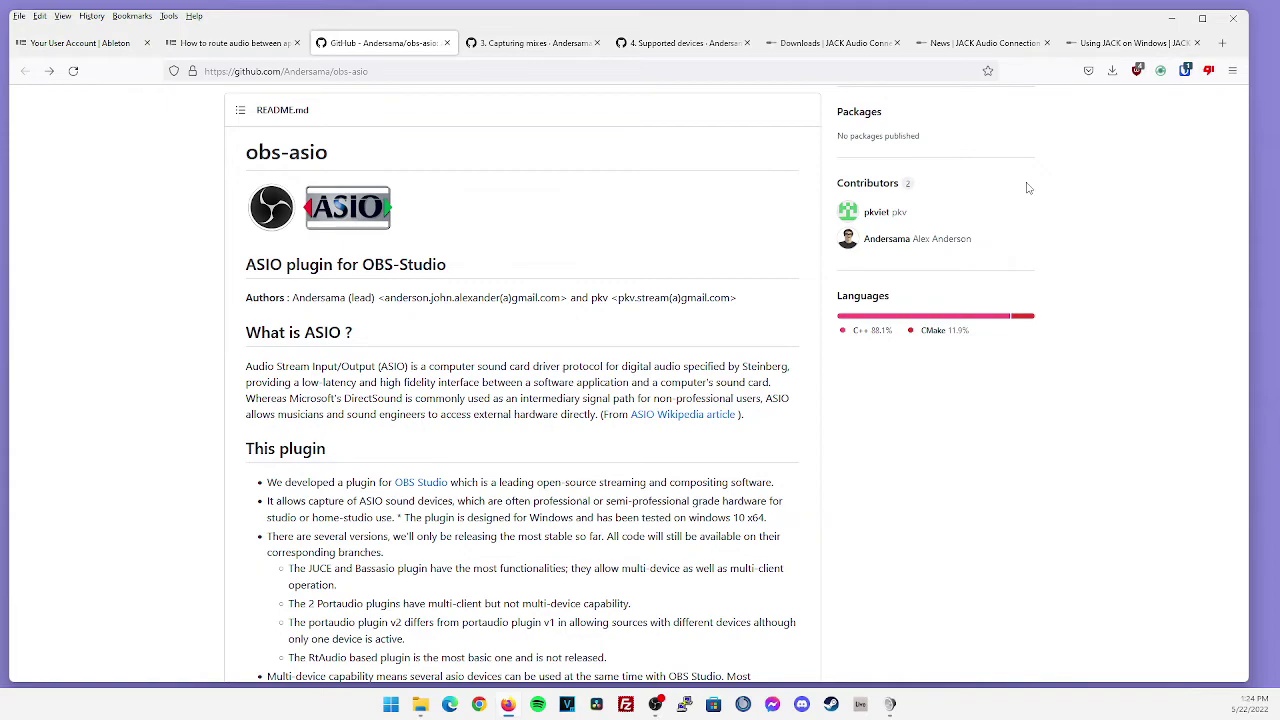
Note the README's JUCE and Bassasio bullet, then scroll the releases page to the obs-asio-installer_3.1.0.exe asset.
scroll(1024, 194, down, 3)
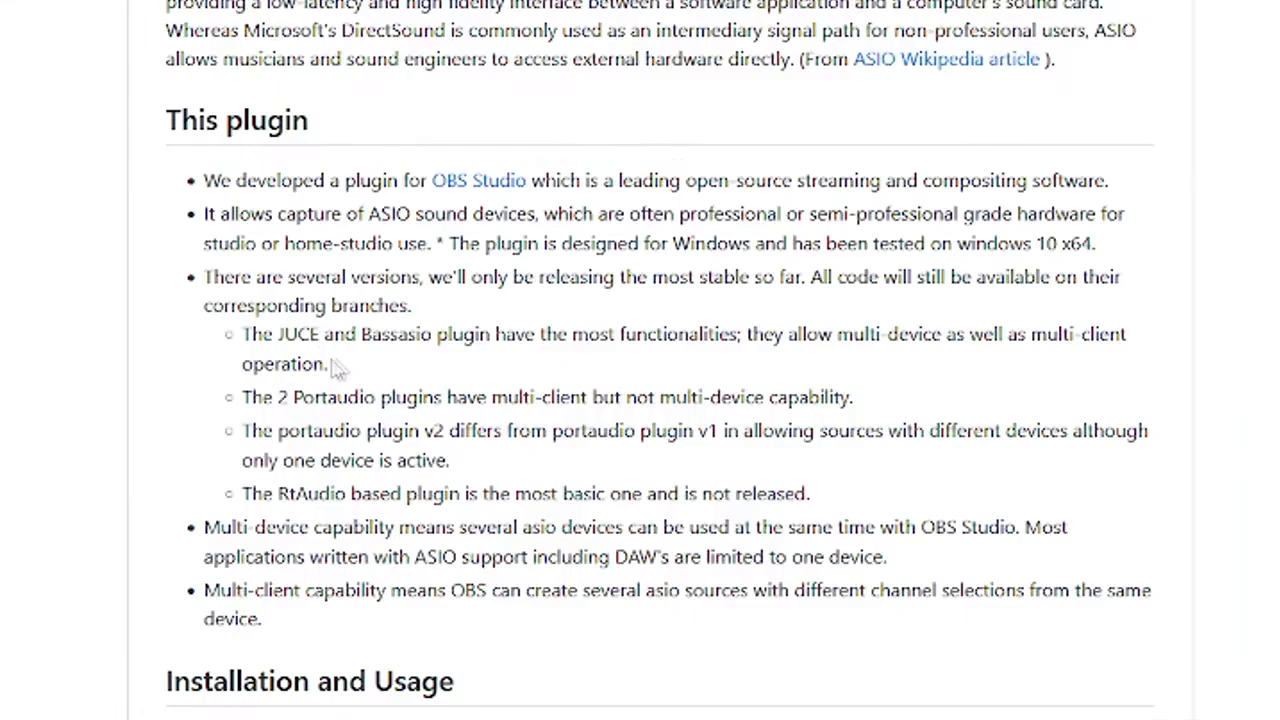
drag(338, 449, 288, 432)
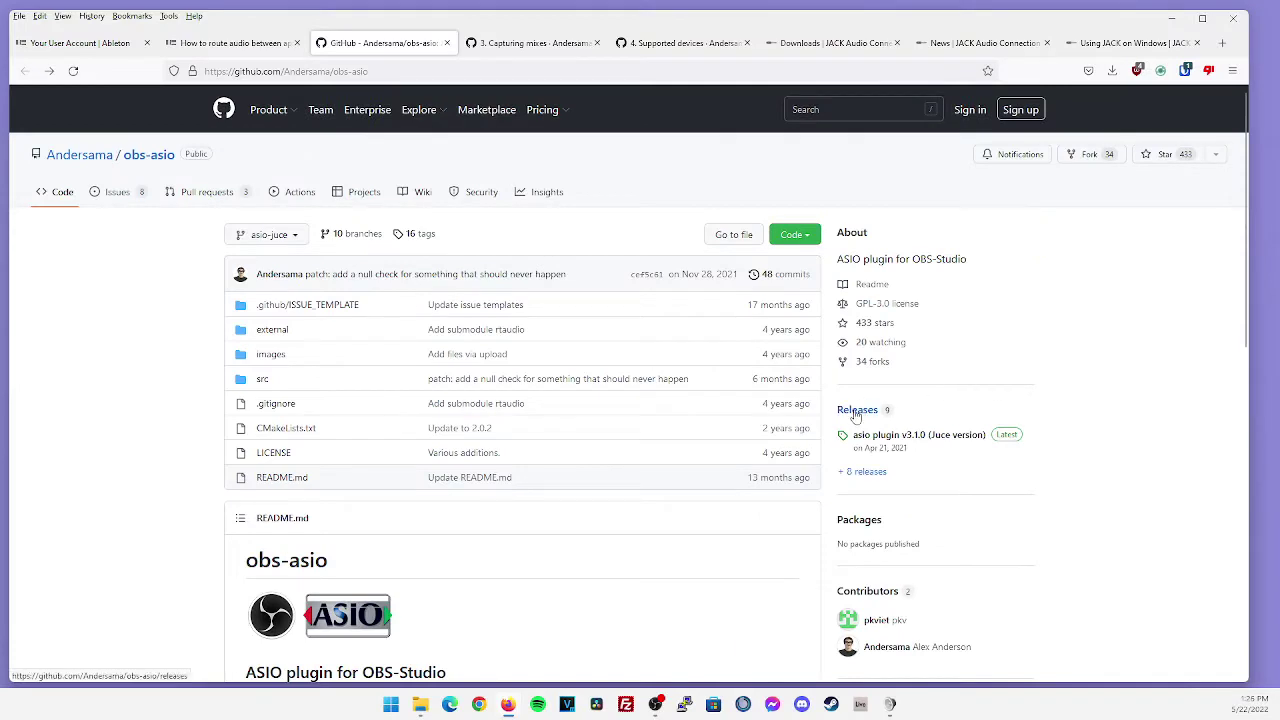
click(856, 411)
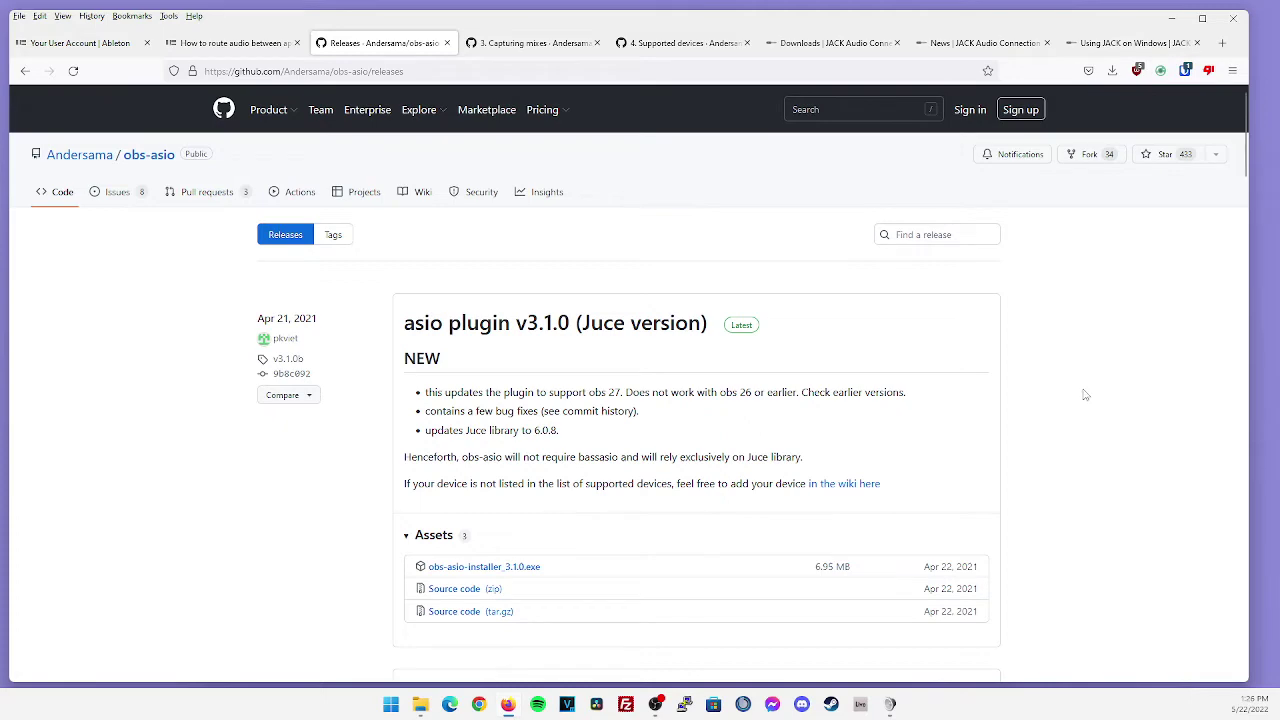
scroll(401, 410, down, 1)
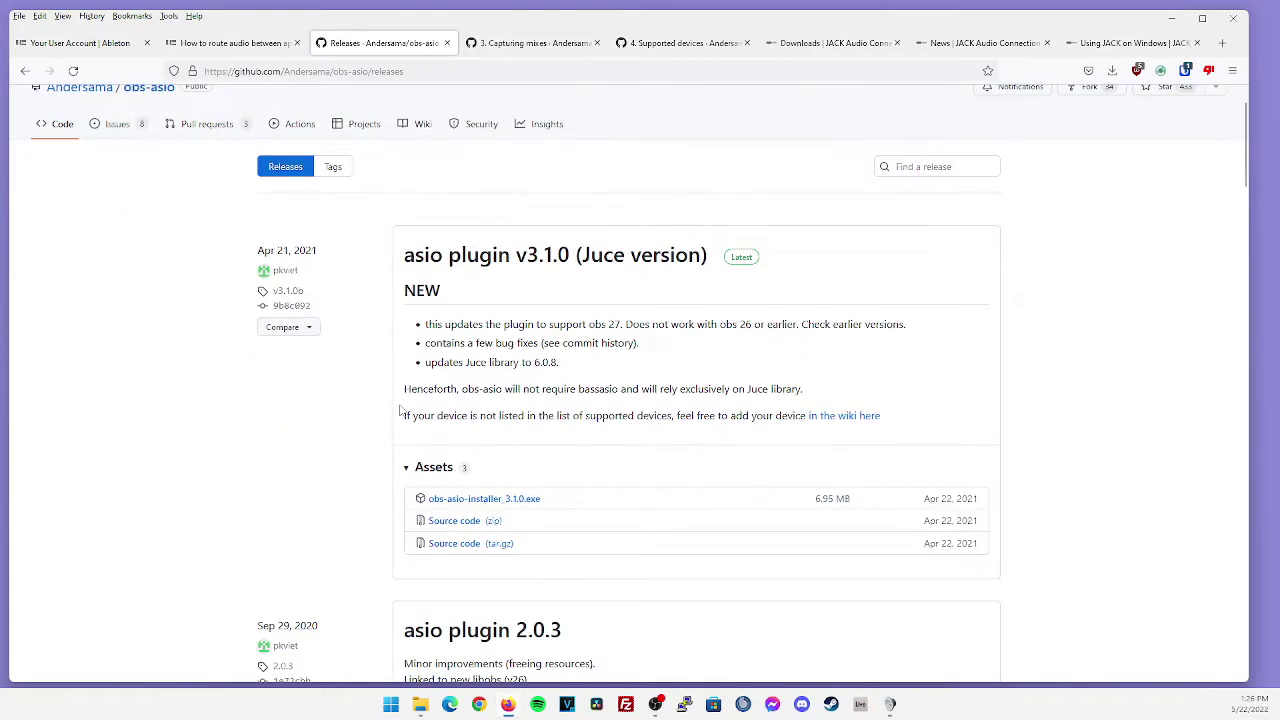
scroll(400, 410, down, 1)
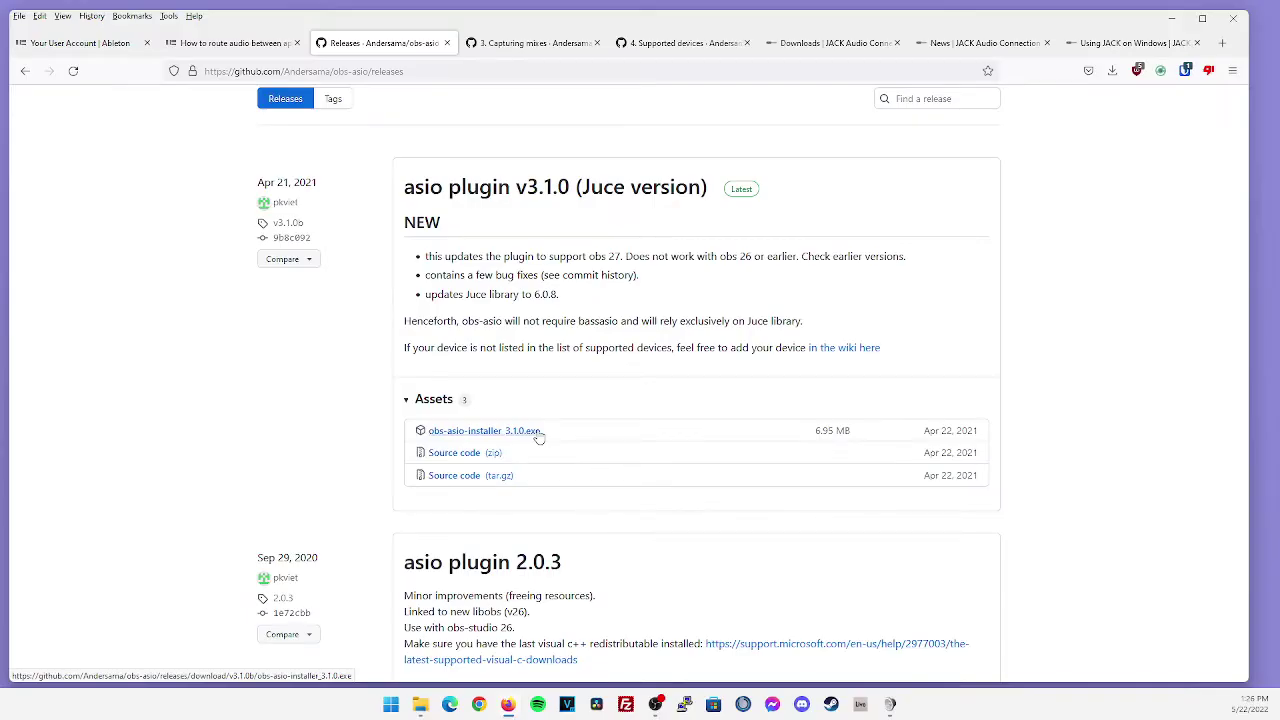
key(ctrl+Tab)
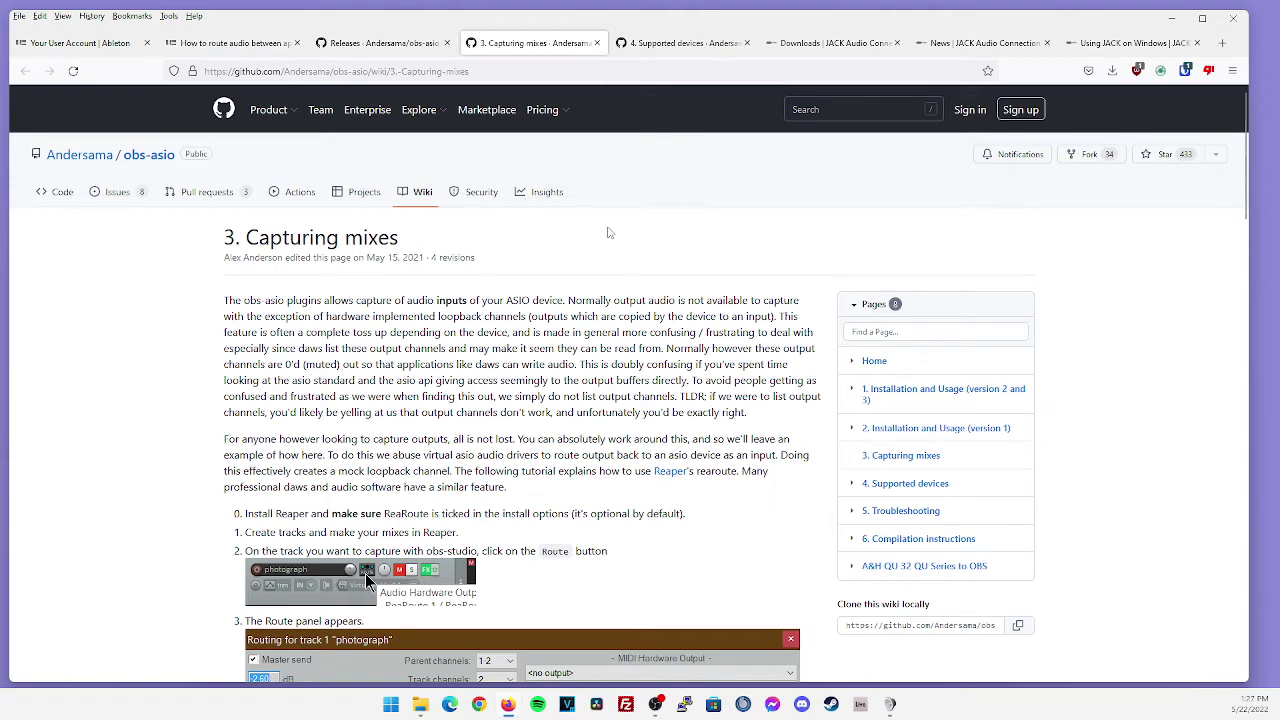
Highlight the Capturing mixes article's opening sentence through 'ASIO device'.
drag(224, 300, 555, 300)
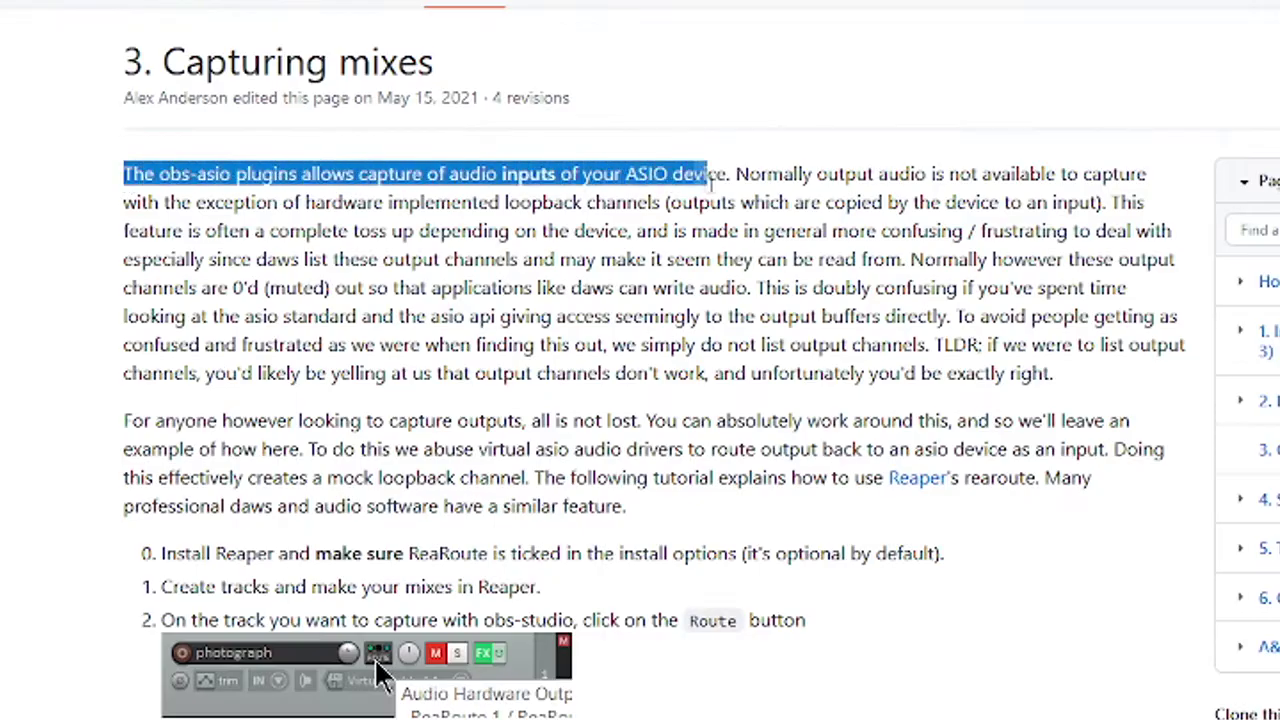
drag(712, 176, 728, 176)
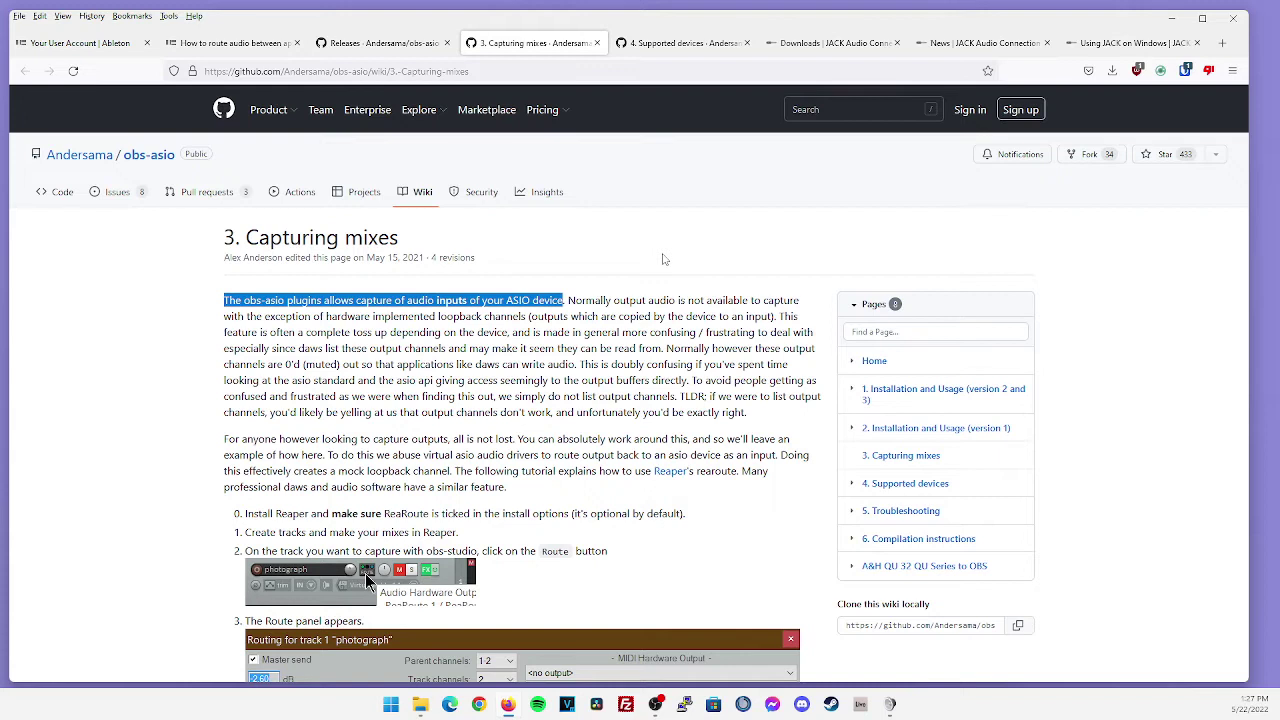
click(151, 354)
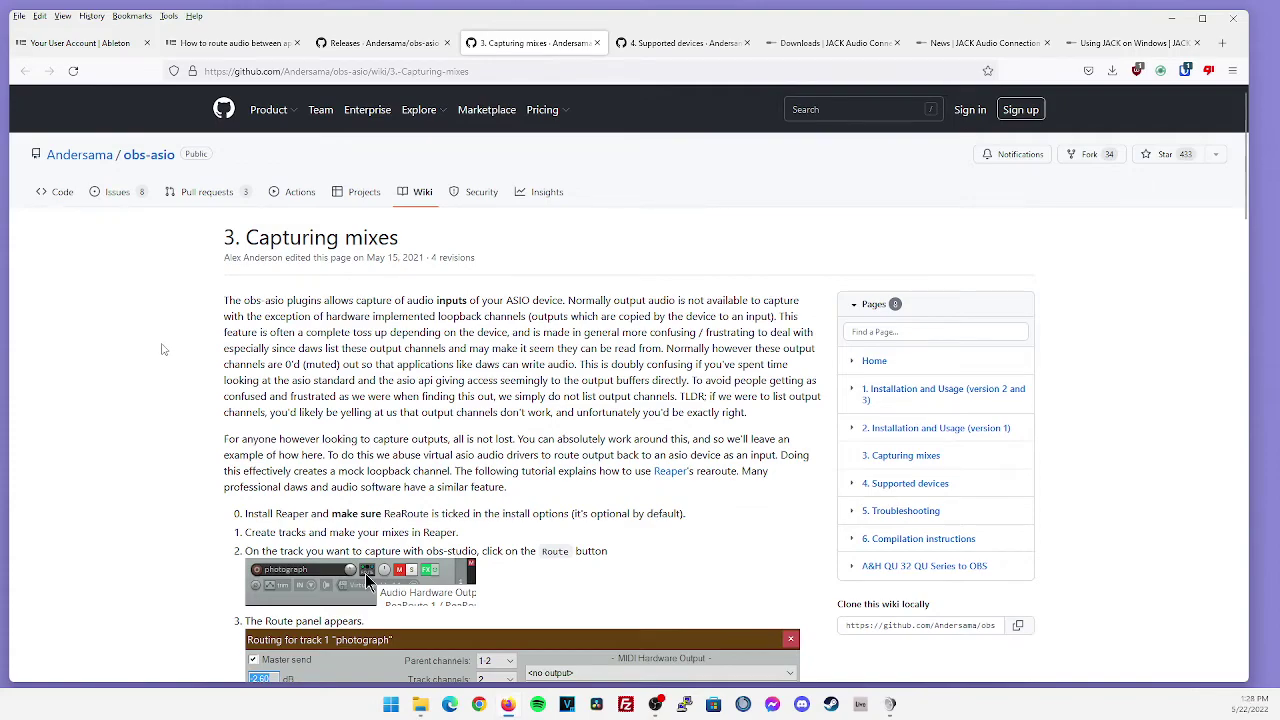
Scroll down and highlight the sentence on using virtual ASIO drivers to route output as an input.
scroll(164, 350, down, 1)
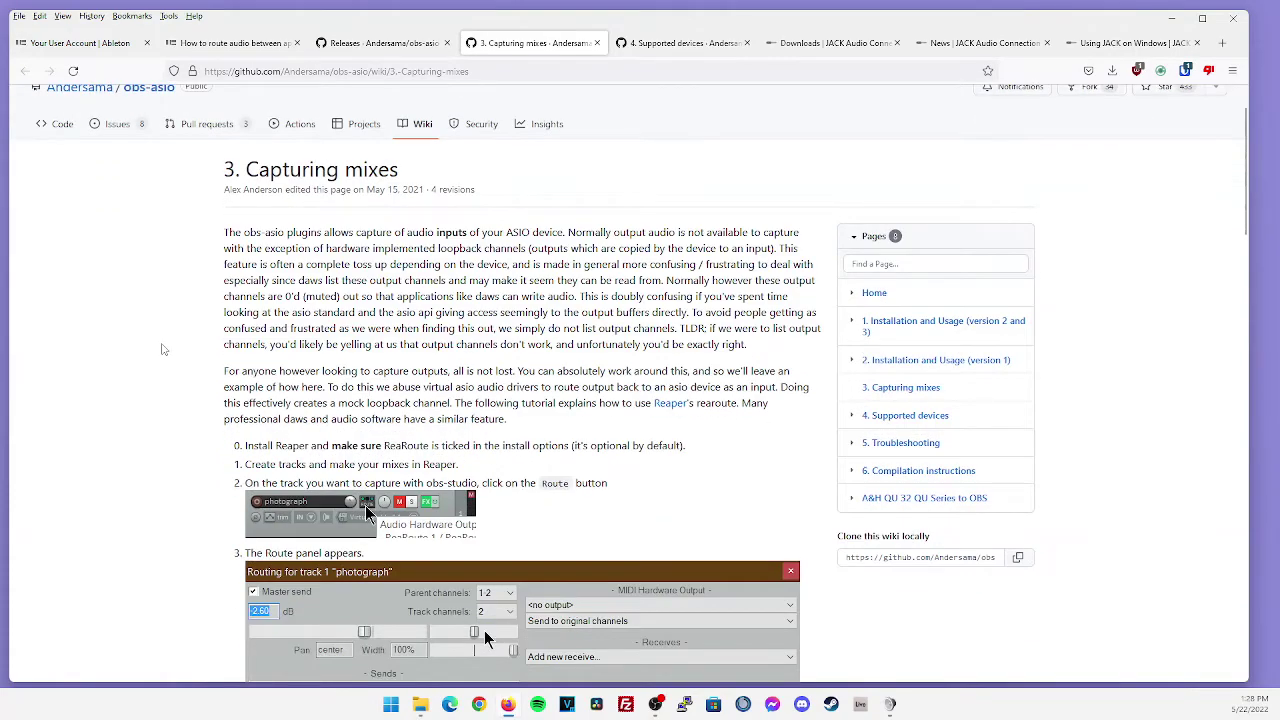
scroll(164, 350, down, 1)
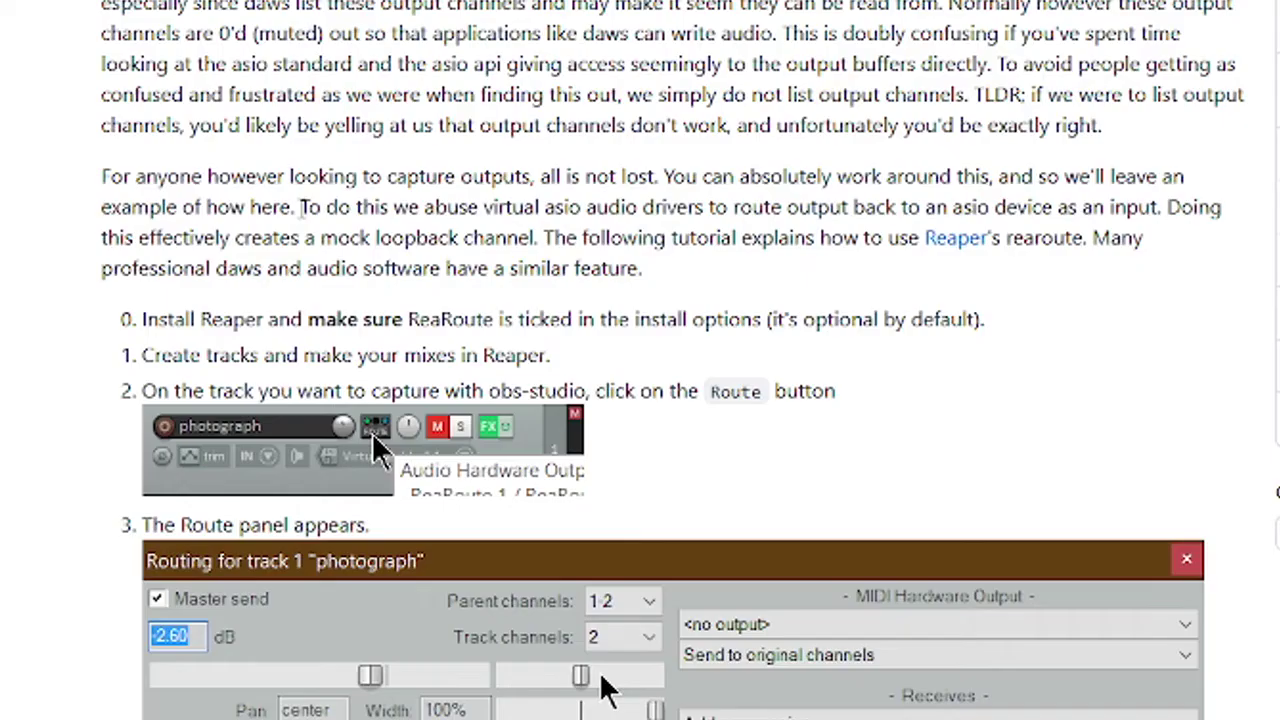
drag(328, 318, 521, 318)
drag(666, 207, 990, 207)
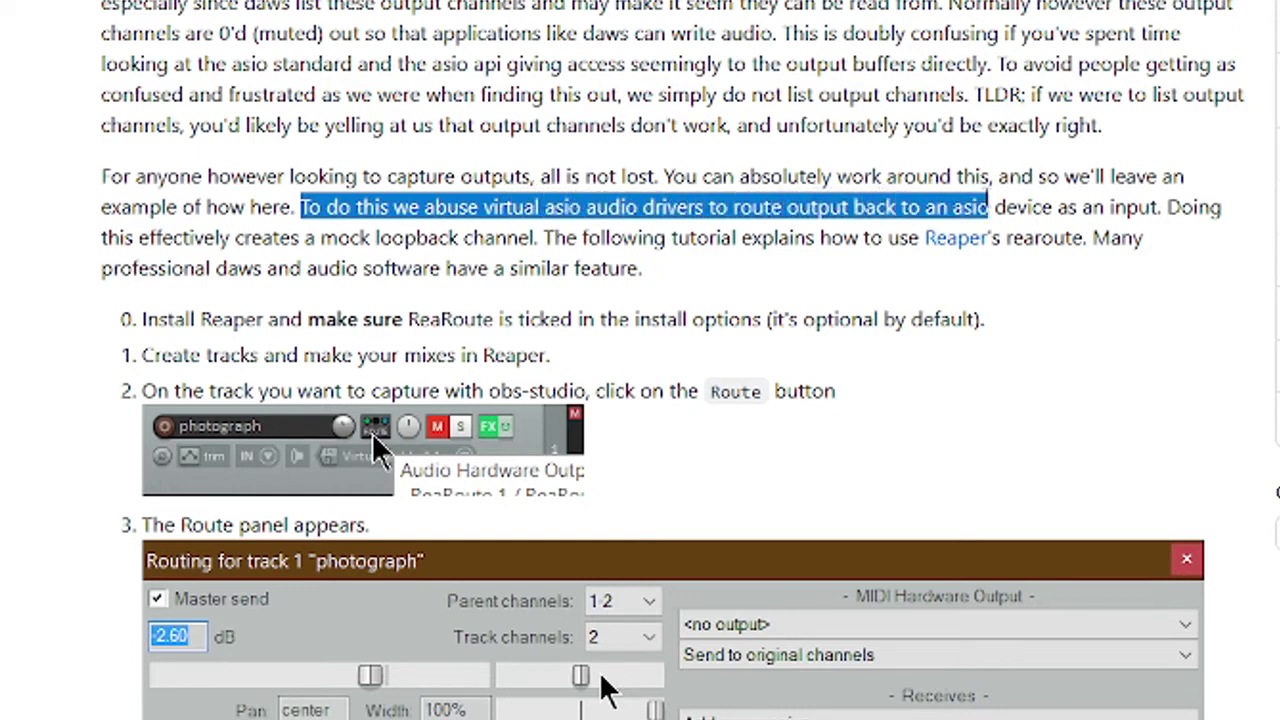
drag(990, 207, 1162, 206)
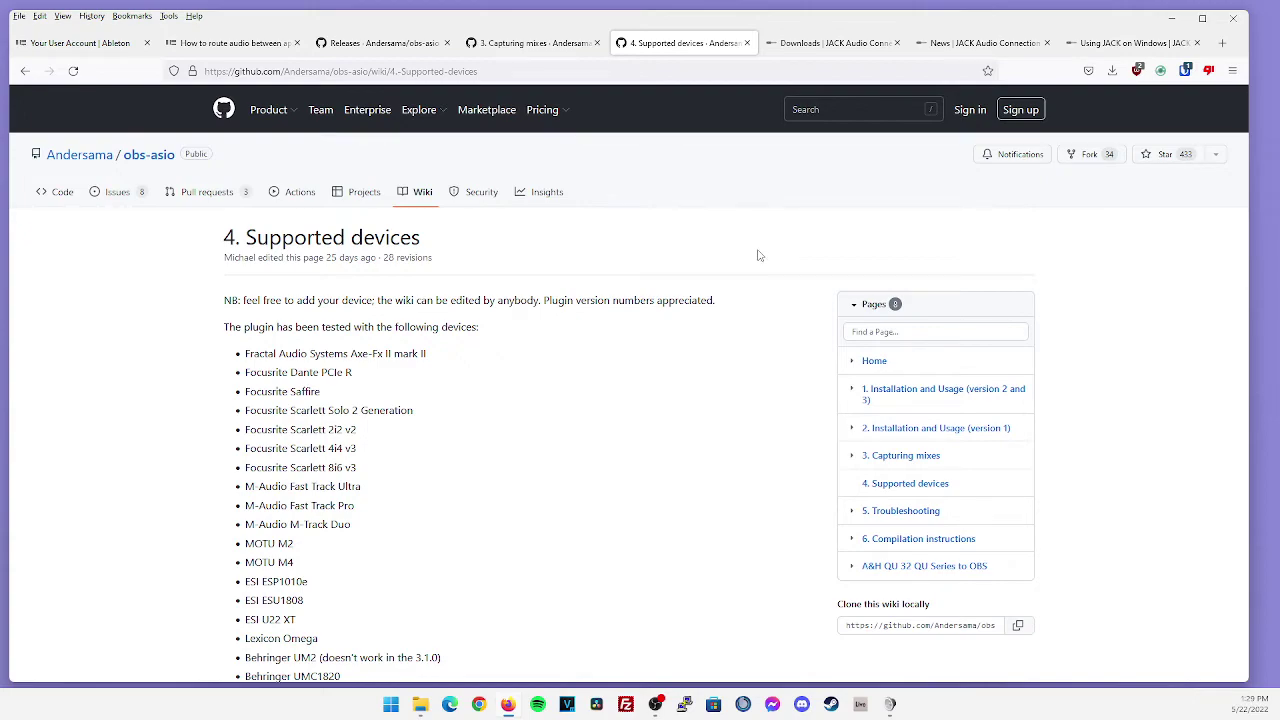
Scroll the Supported devices page to the virtual drivers list that names jackrouter.
scroll(758, 254, down, 5)
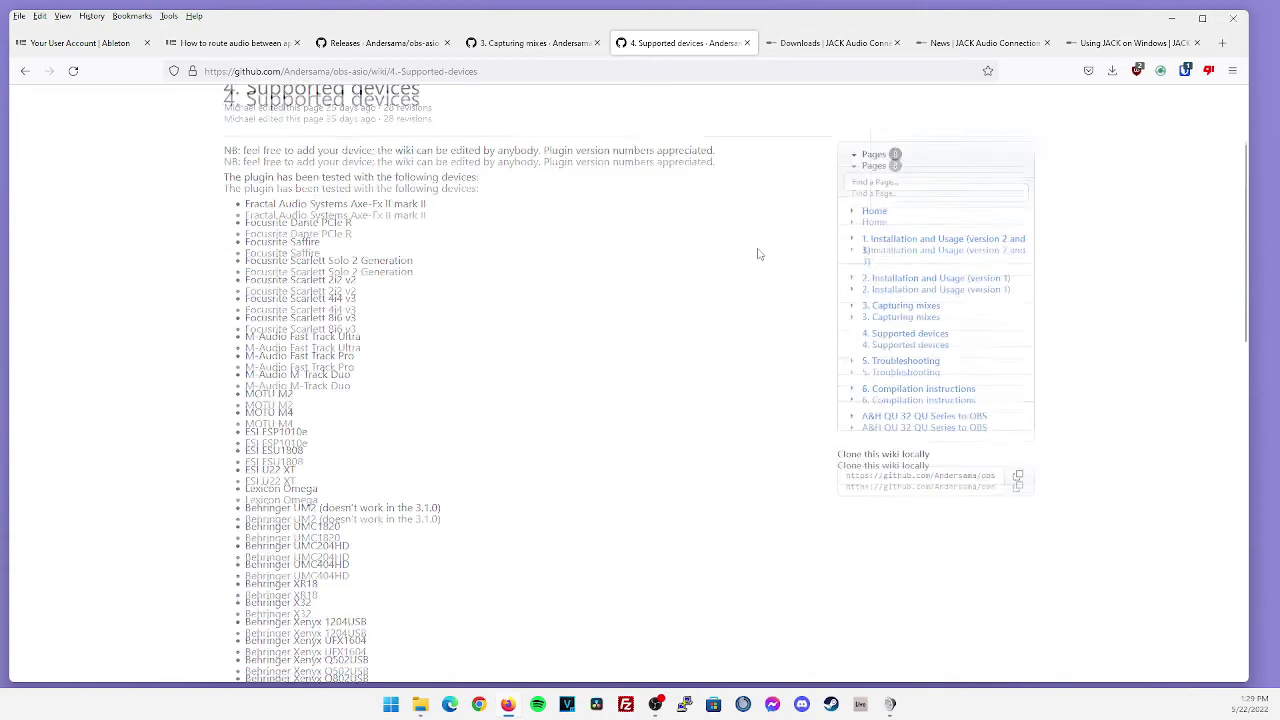
scroll(758, 254, down, 5)
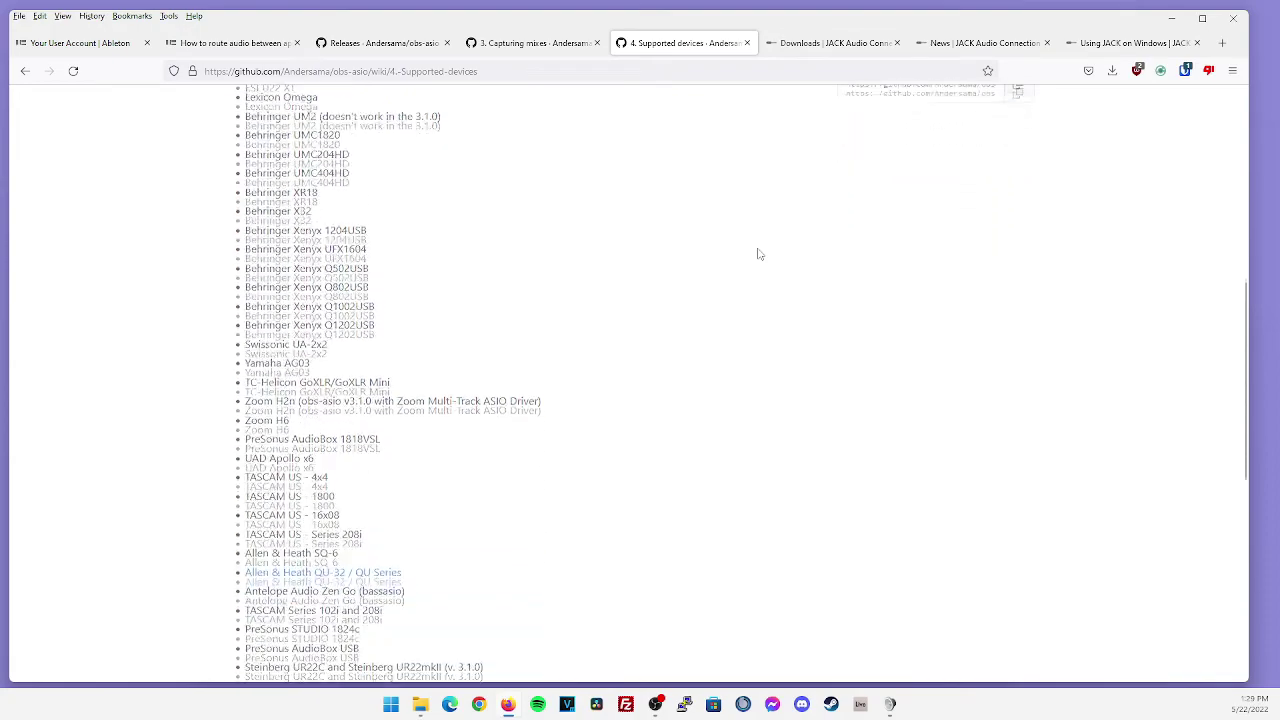
scroll(760, 254, down, 5)
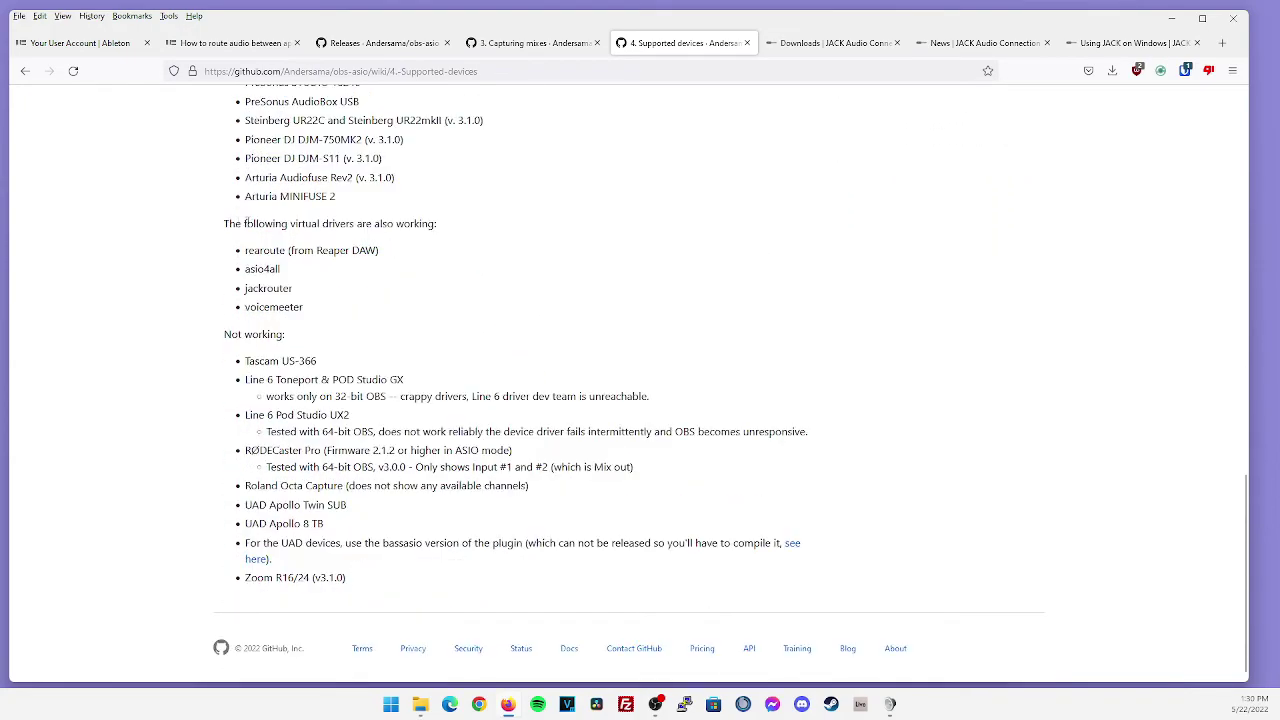
drag(224, 224, 439, 224)
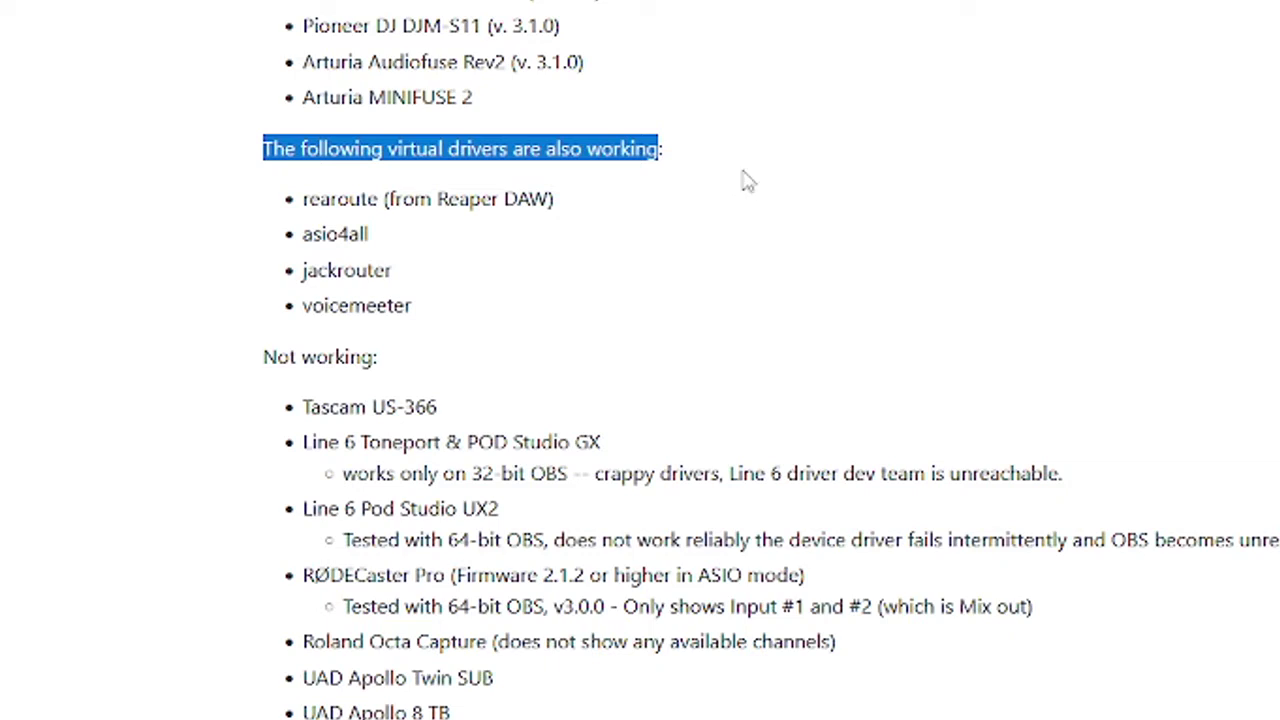
click(351, 271)
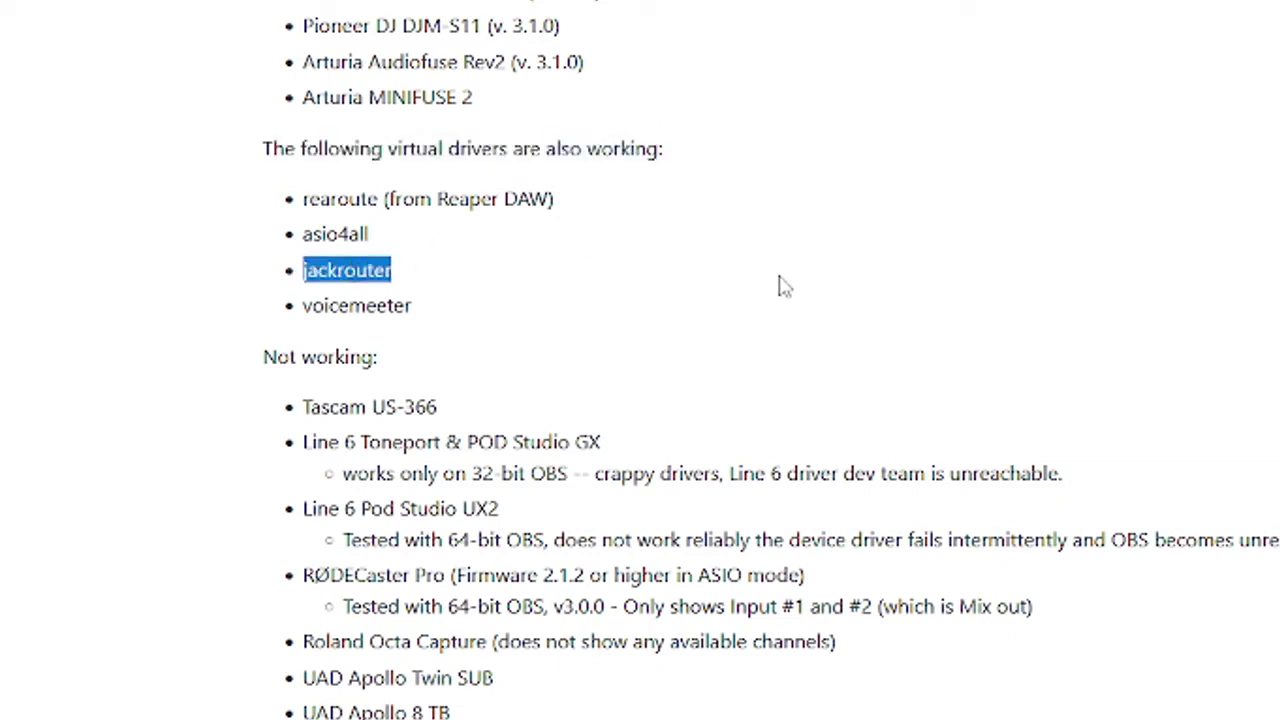
click(70, 450)
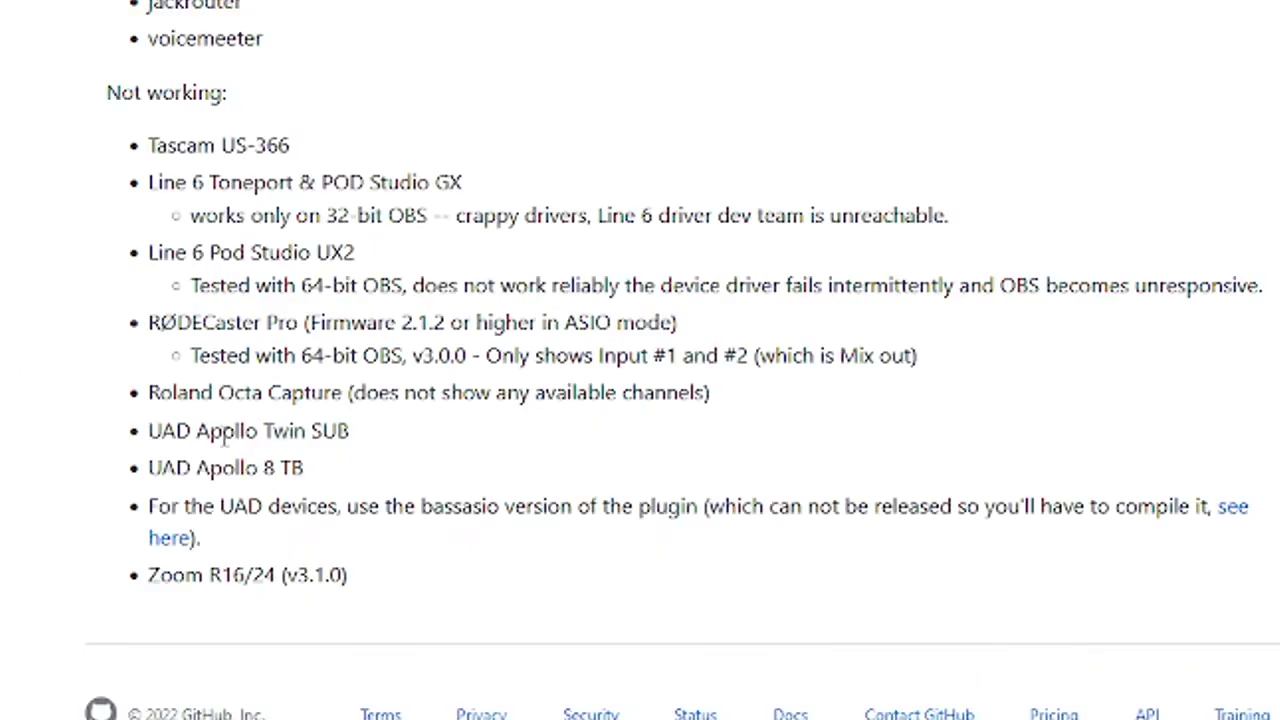
Highlight the UAD Apollo Twin SUB entry and its note that it must be compiled.
triple_click(224, 432)
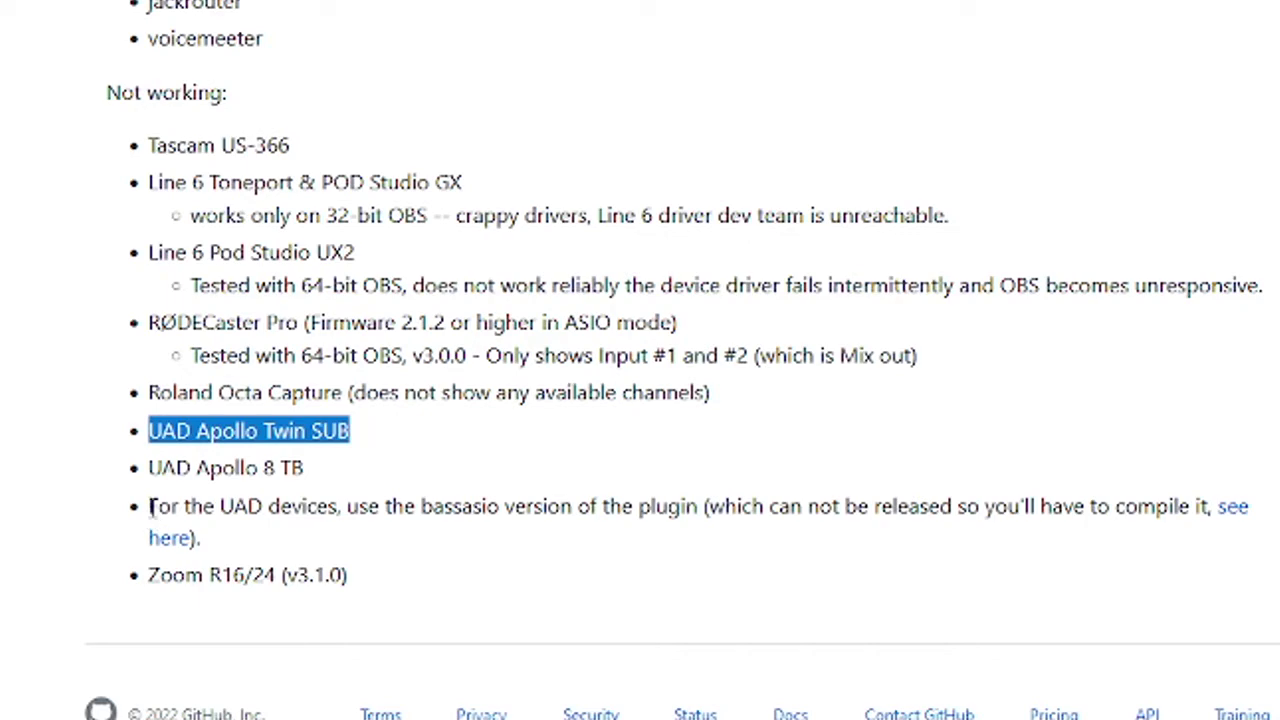
drag(150, 506, 343, 506)
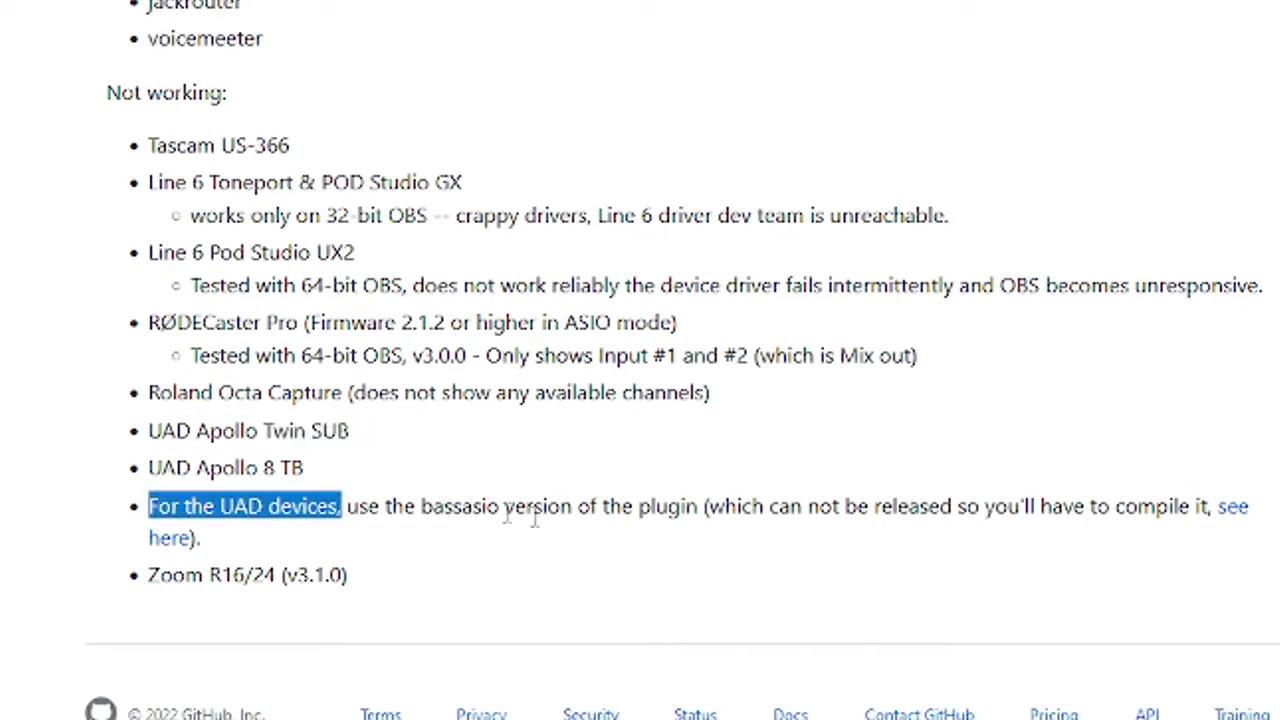
drag(710, 506, 1213, 508)
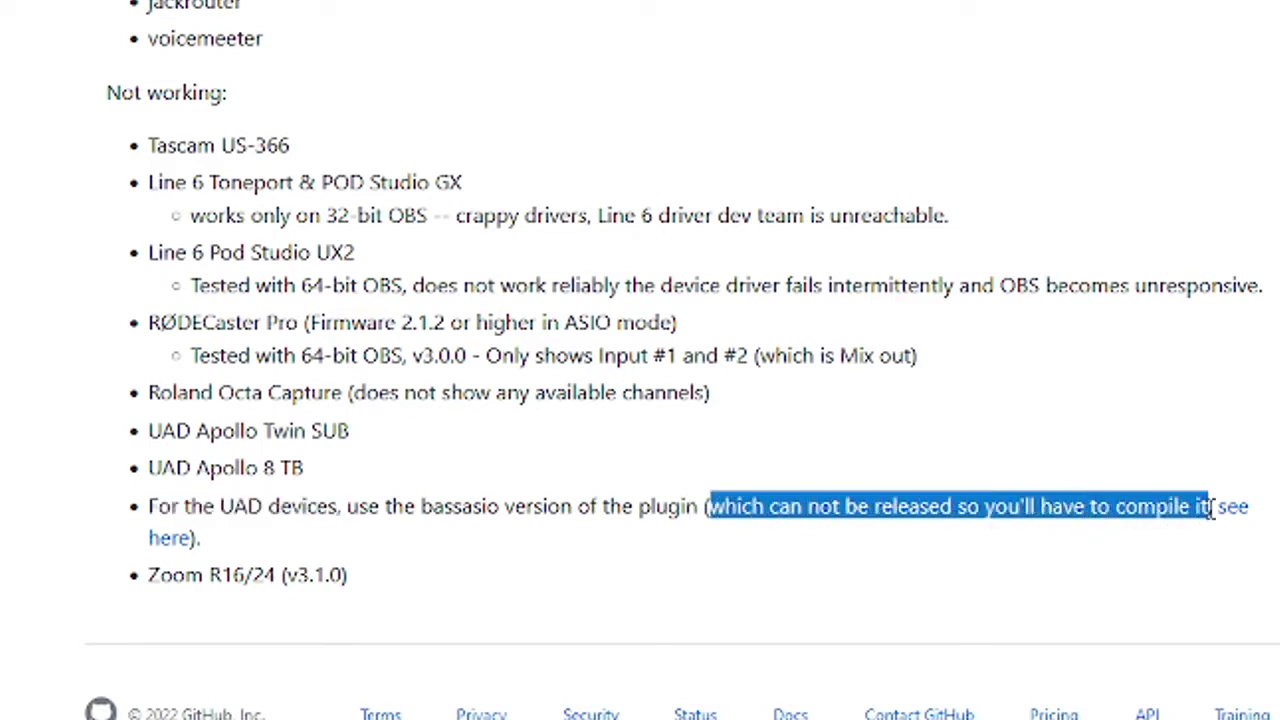
click(872, 558)
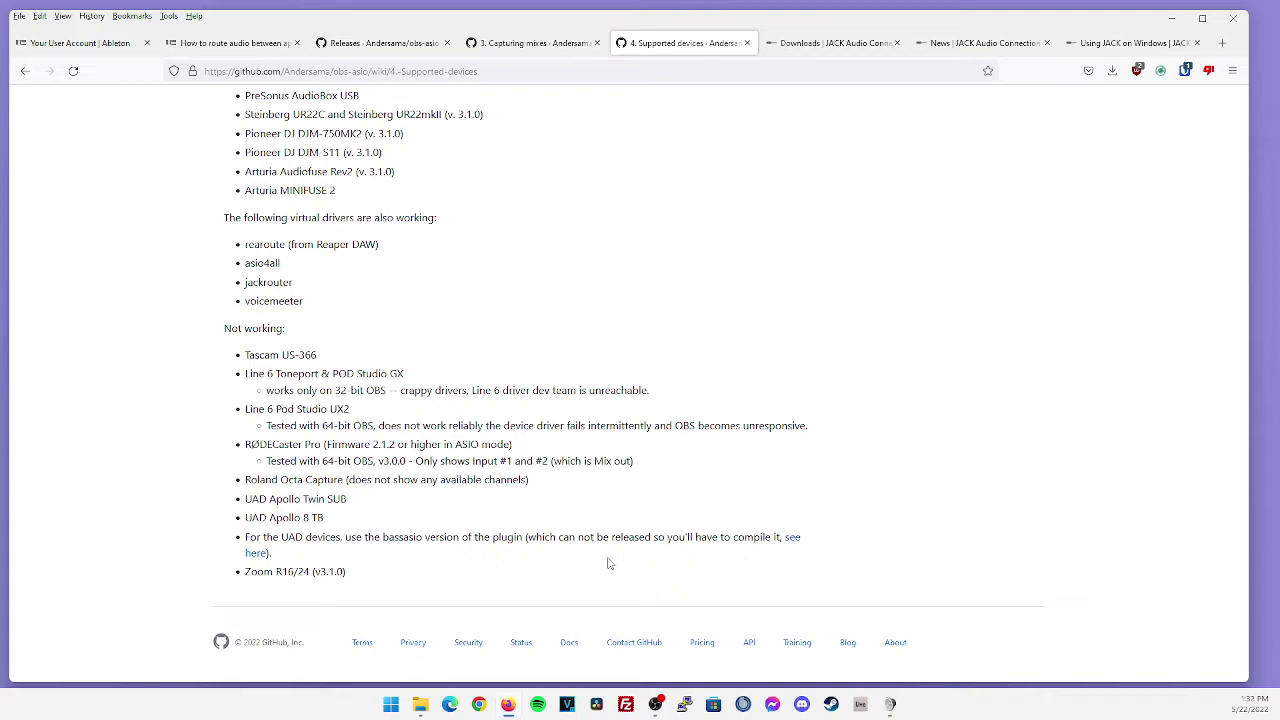
key(ctrl+1)
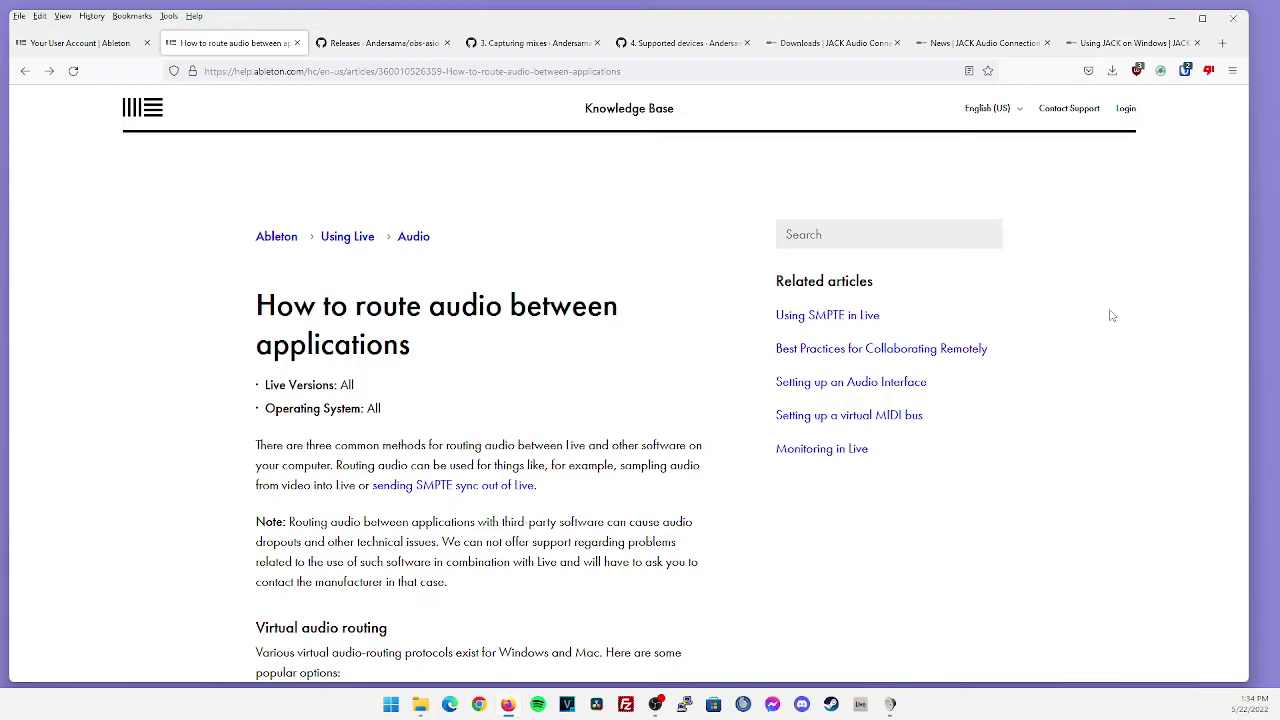
Scroll the Ableton routing article and highlight the 'Jack (Windows and Mac)' option.
scroll(1077, 357, down, 5)
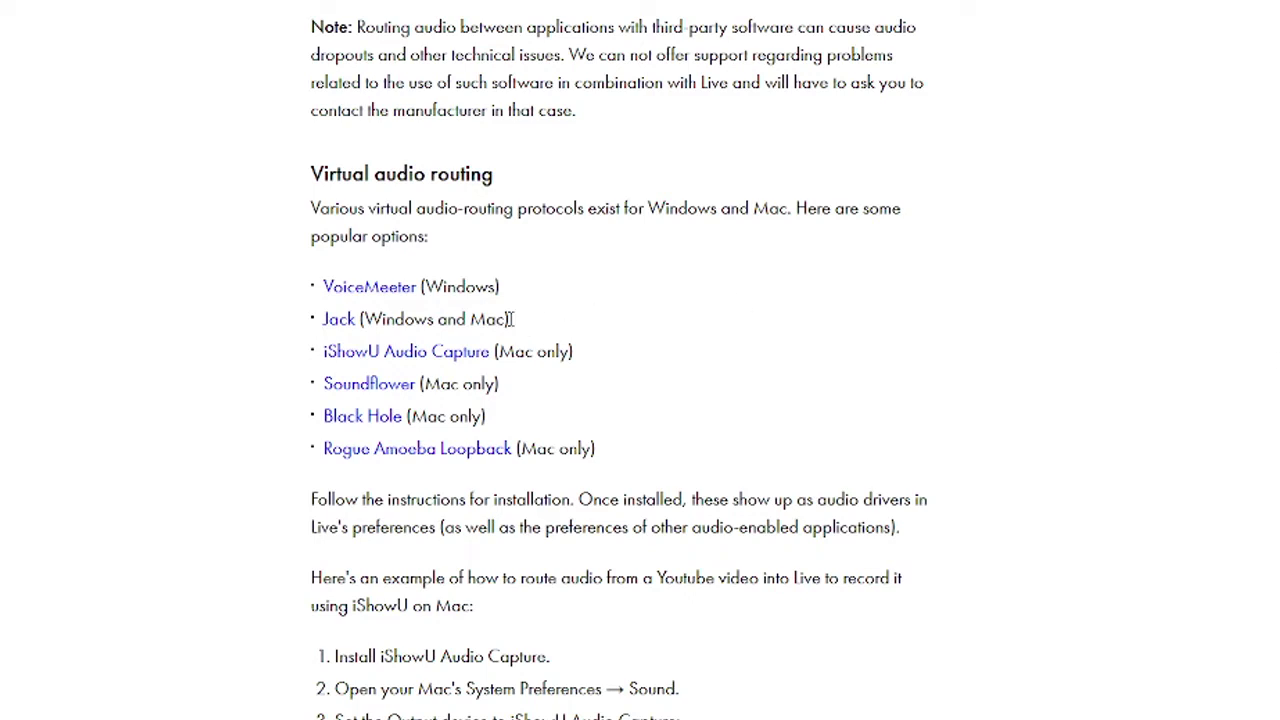
drag(513, 318, 306, 320)
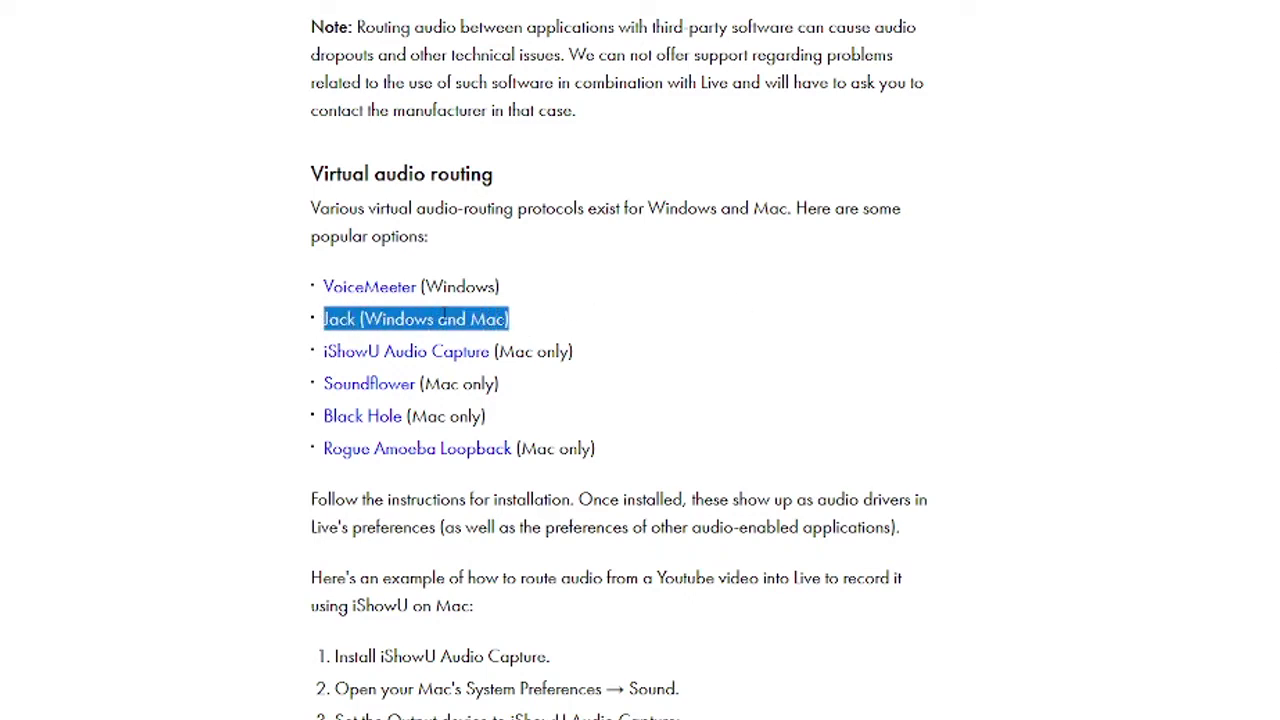
click(586, 318)
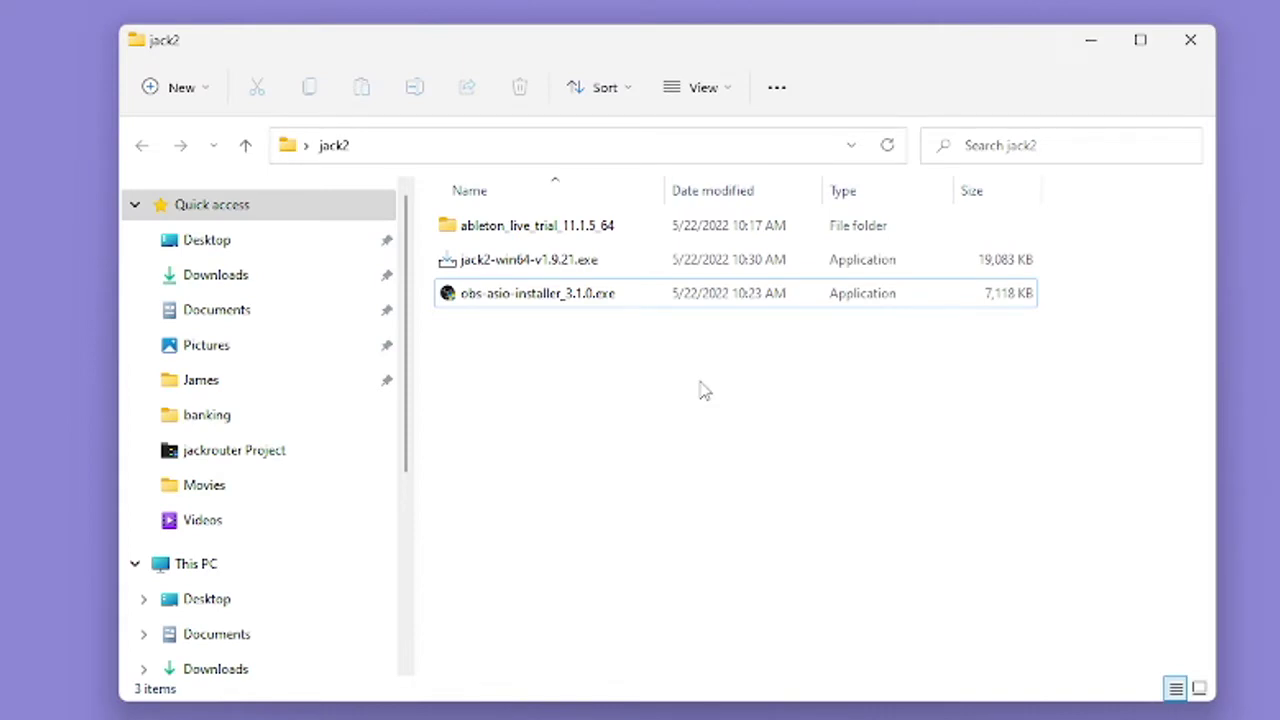
Start the OBS-ASIO installer and accept the JACK2 setup's licence agreement.
double_click(620, 293)
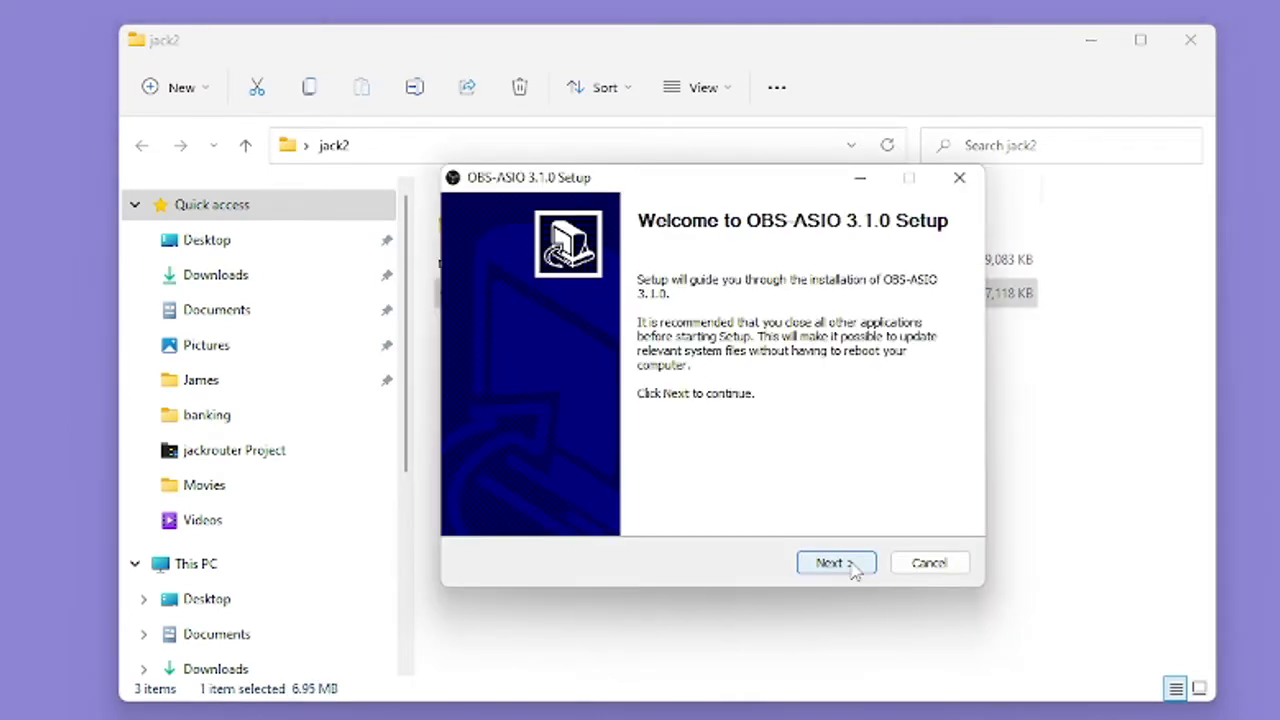
click(855, 566)
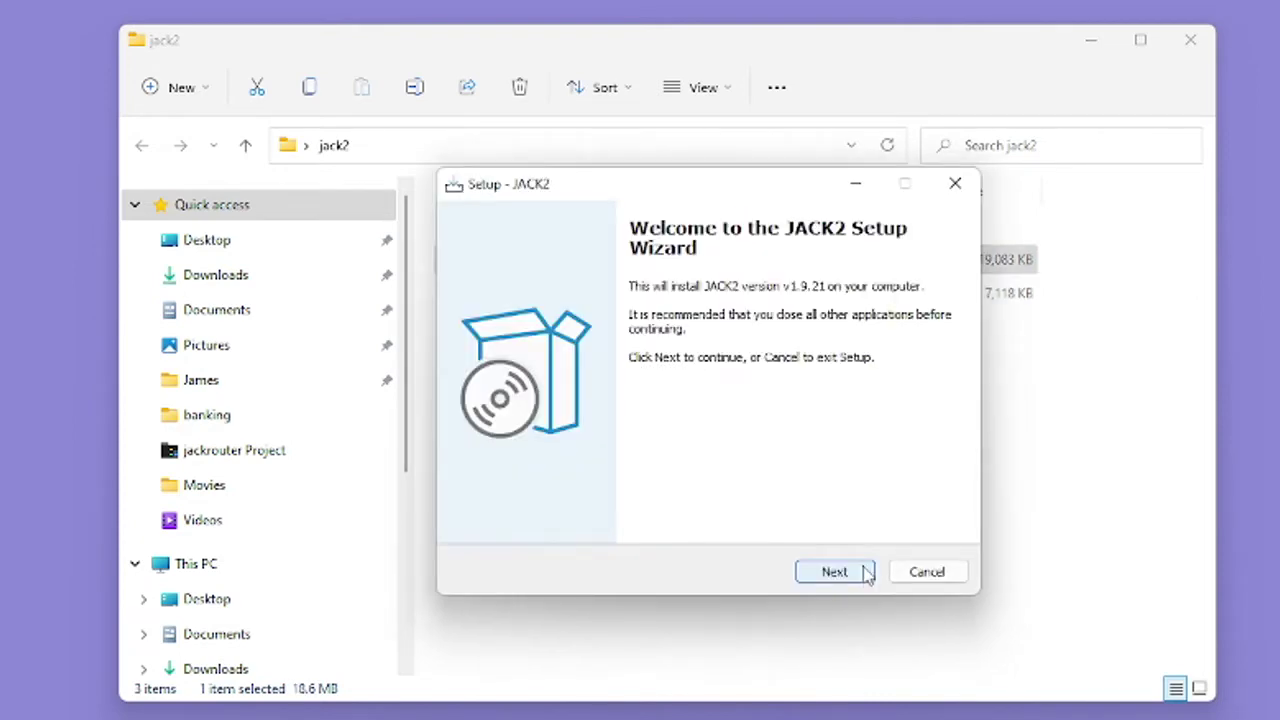
click(835, 571)
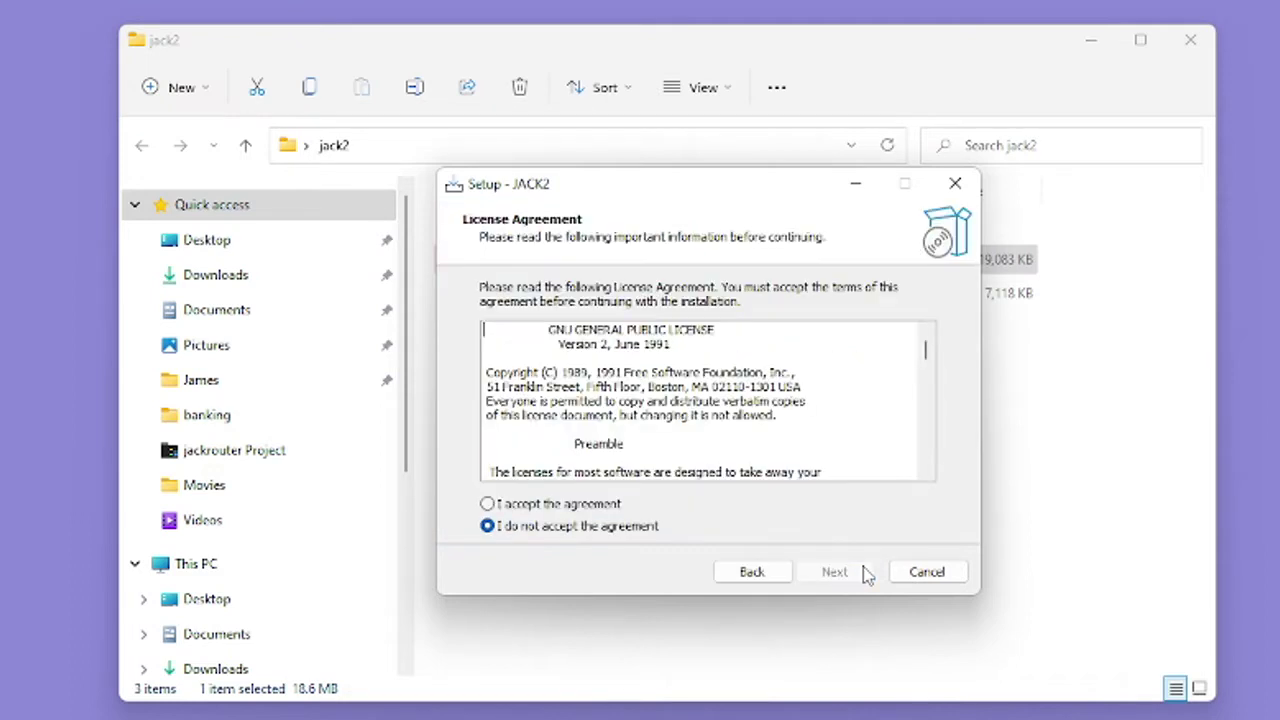
click(600, 510)
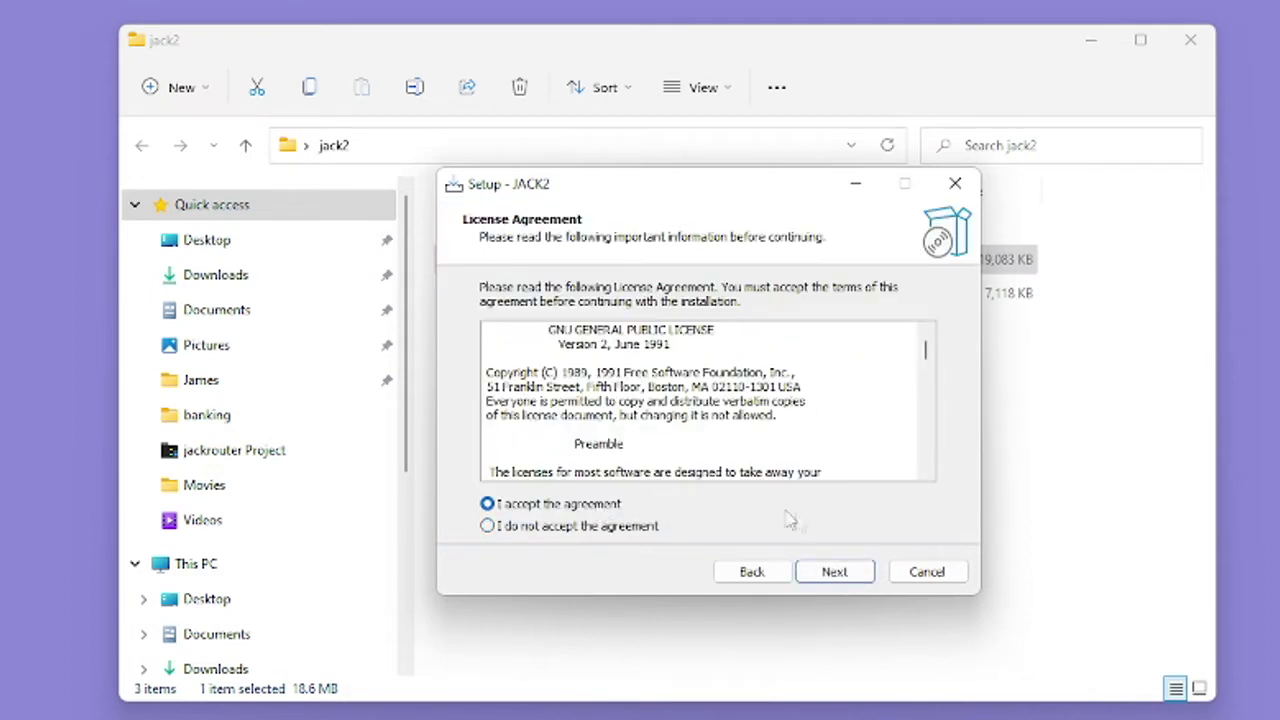
click(866, 571)
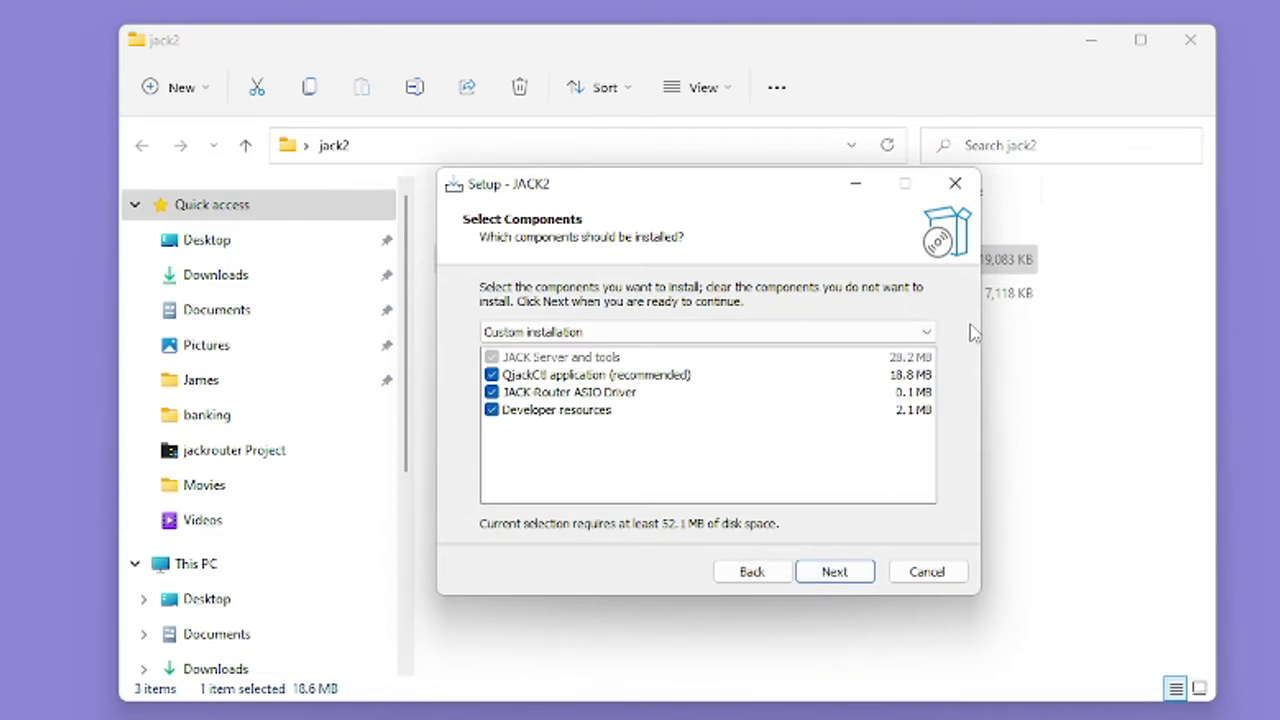
Choose JACK2's 'Full installation (with JACK-Router)', keeping QjackCtl, JACK-Router and Developer resources ticked.
click(927, 334)
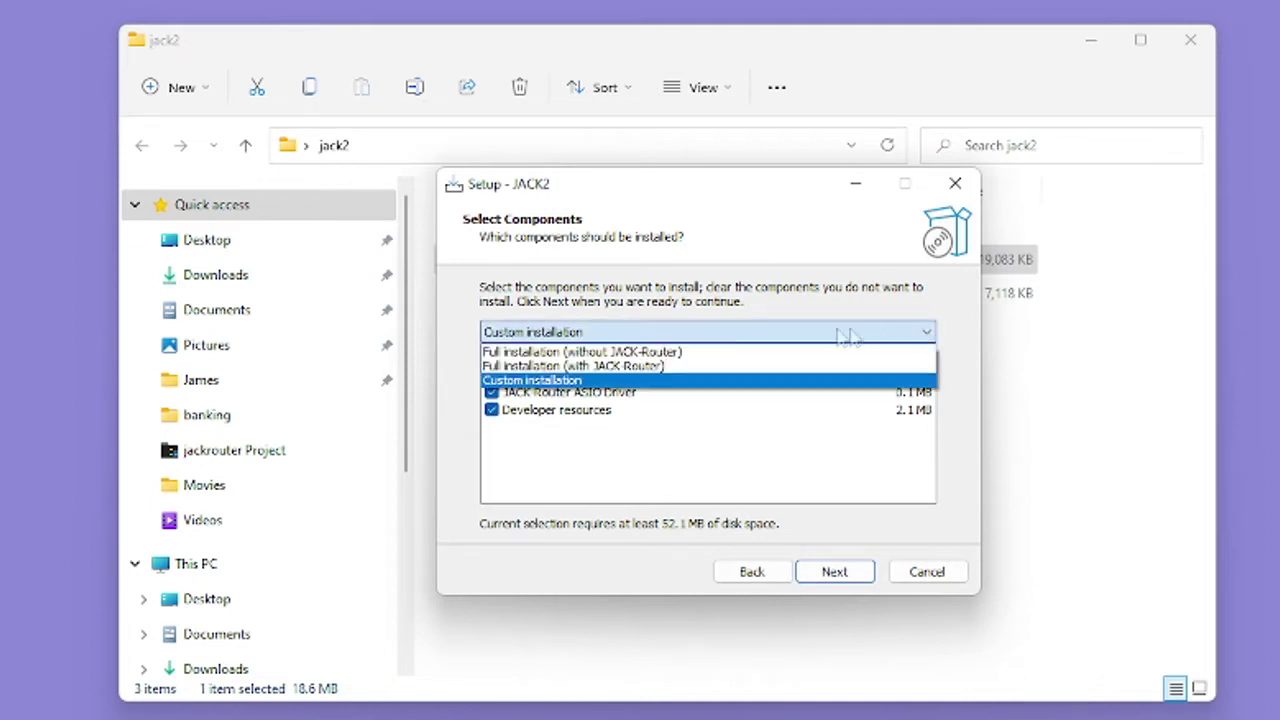
click(614, 368)
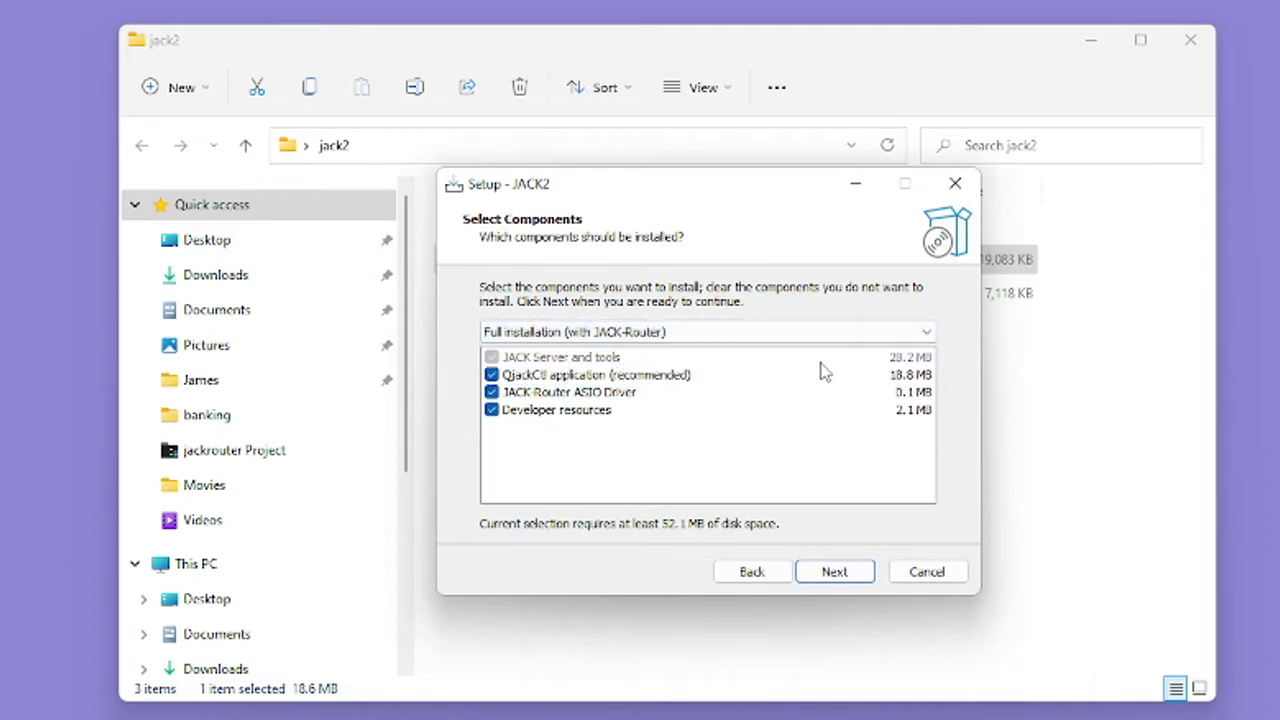
click(491, 410)
click(491, 393)
click(491, 375)
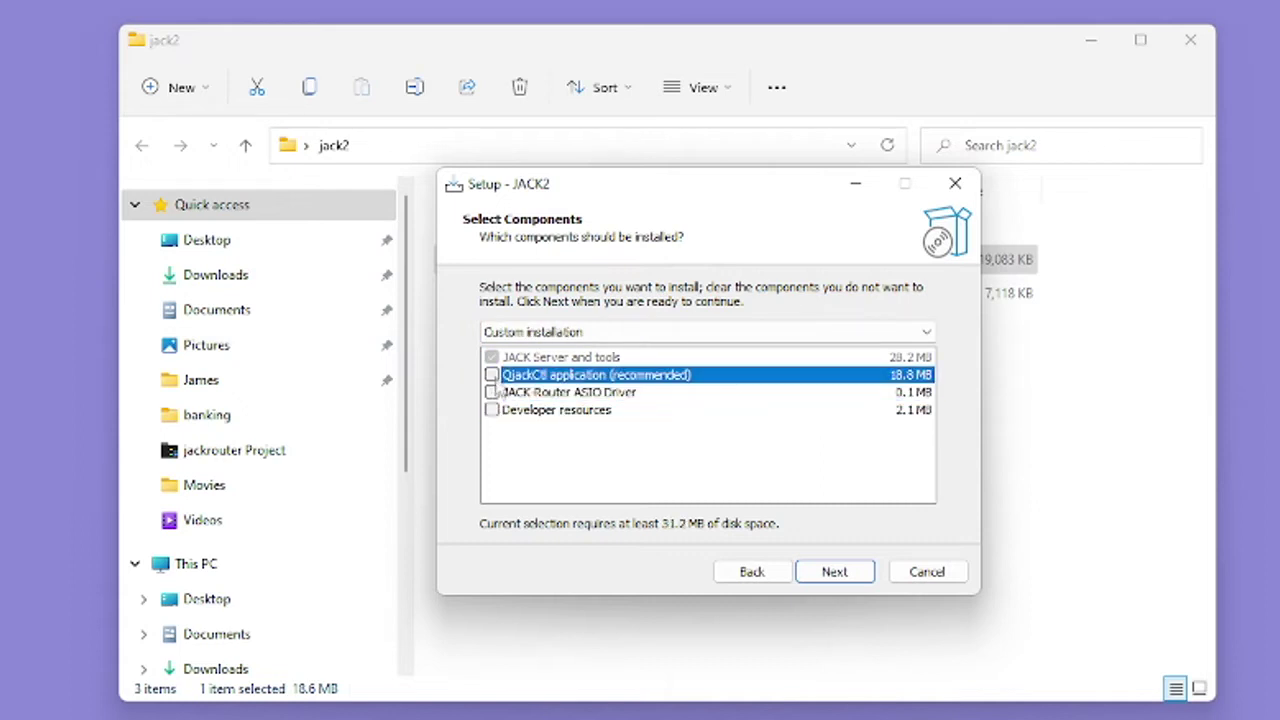
click(491, 375)
click(491, 393)
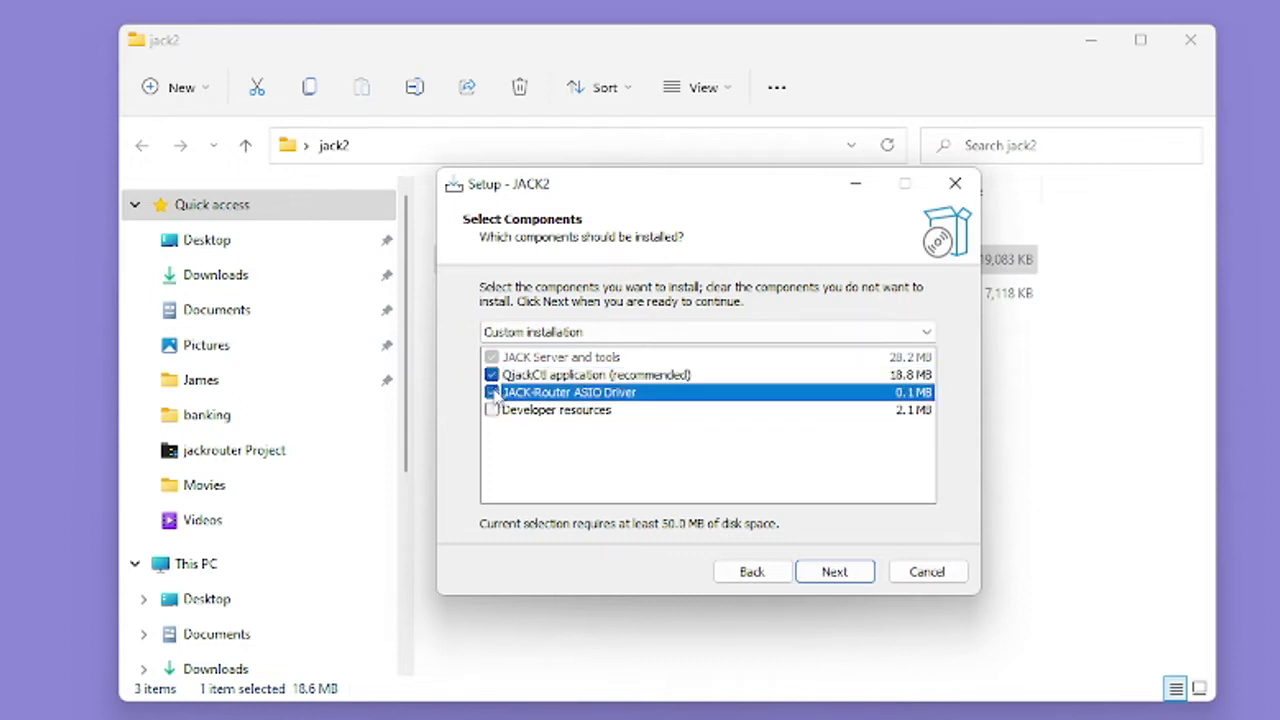
click(492, 411)
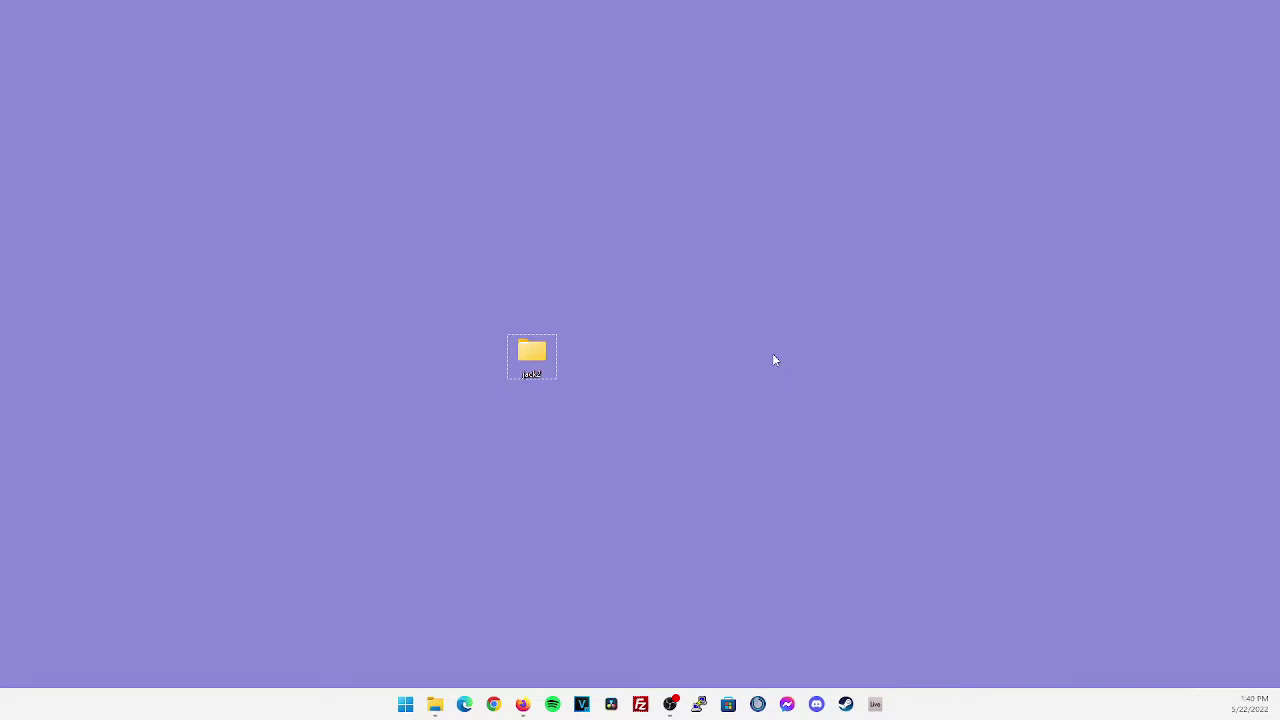
click(405, 704)
Search 'sound settings' from Start and open the classic Sound control panel via More sound settings.
click(607, 312)
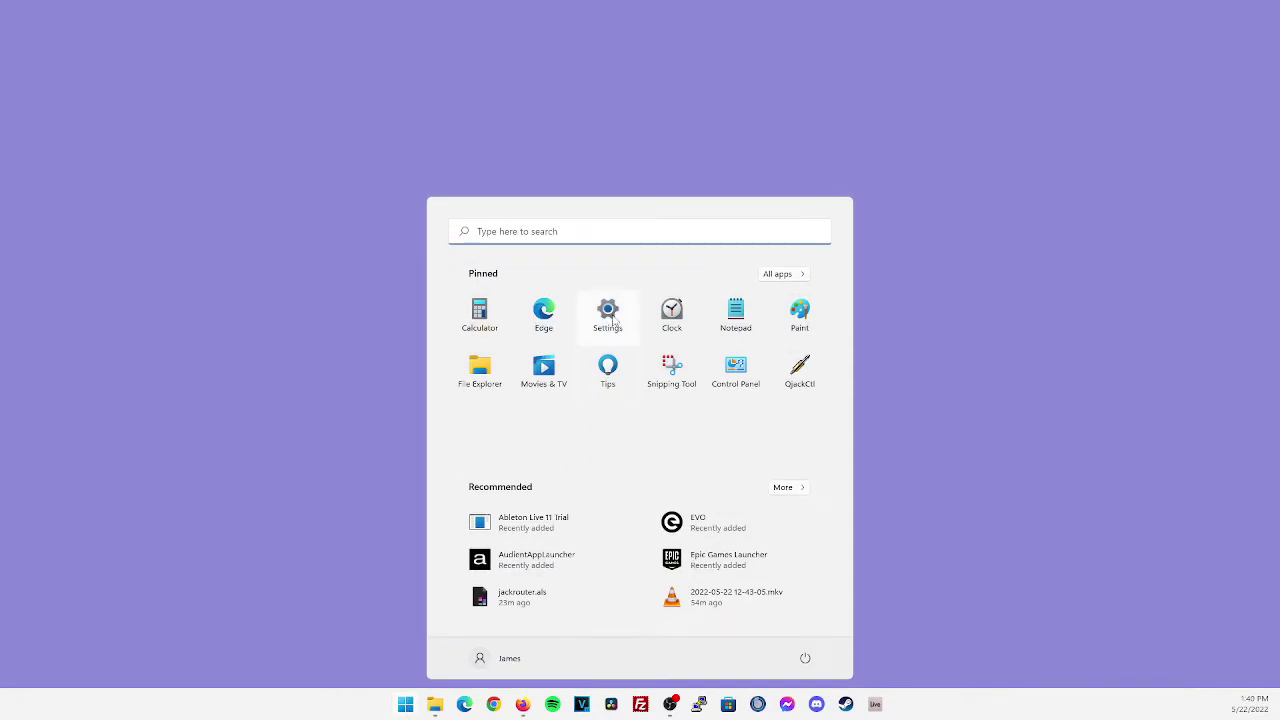
click(390, 706)
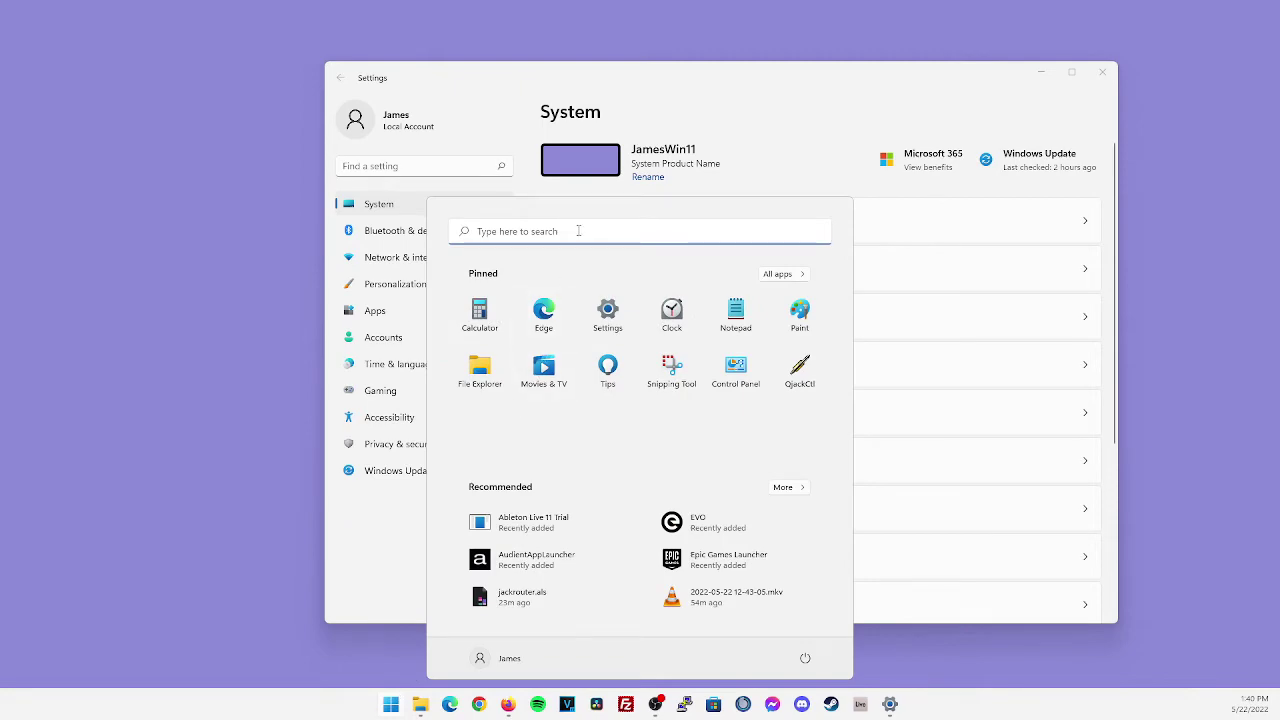
text(sound settings)
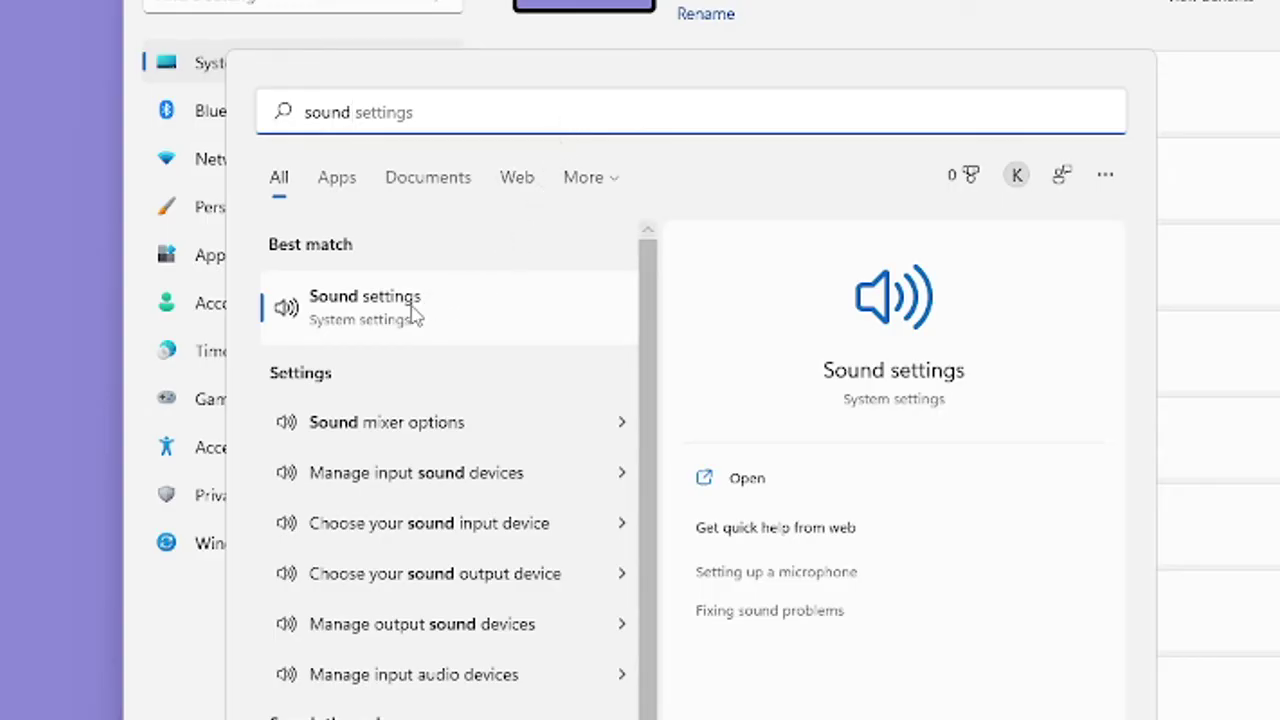
click(414, 310)
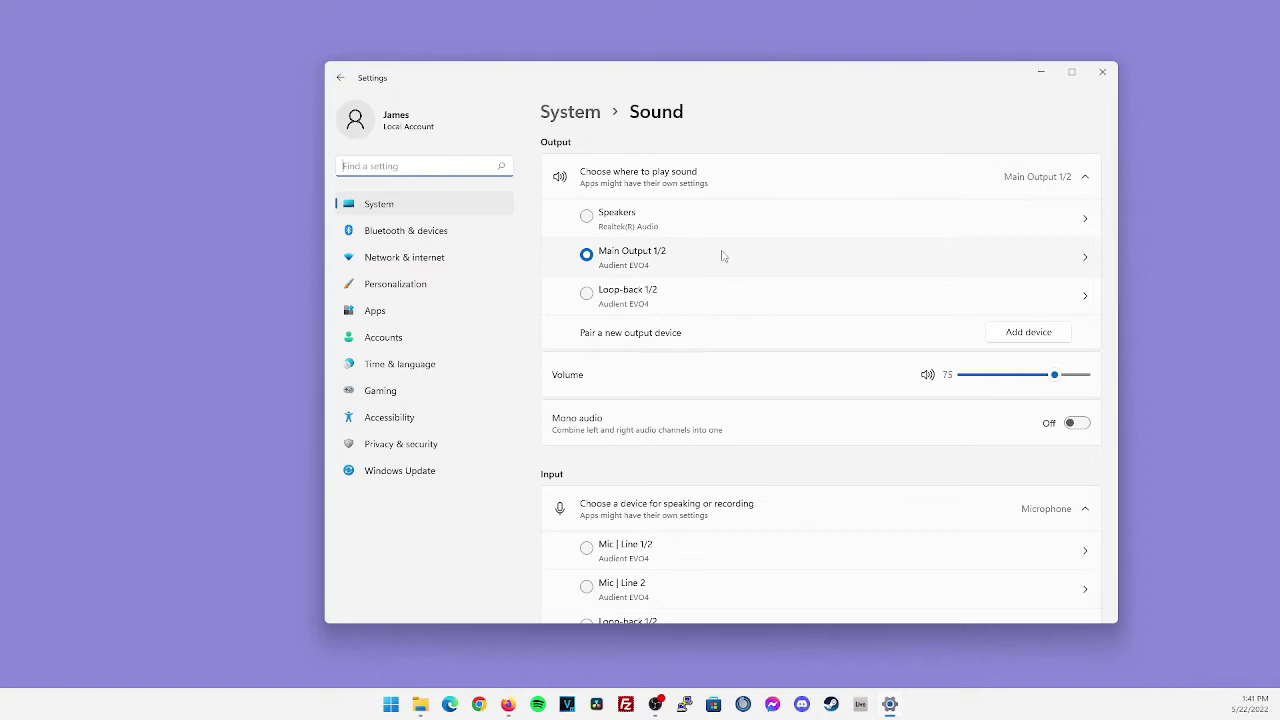
scroll(760, 257, down, 5)
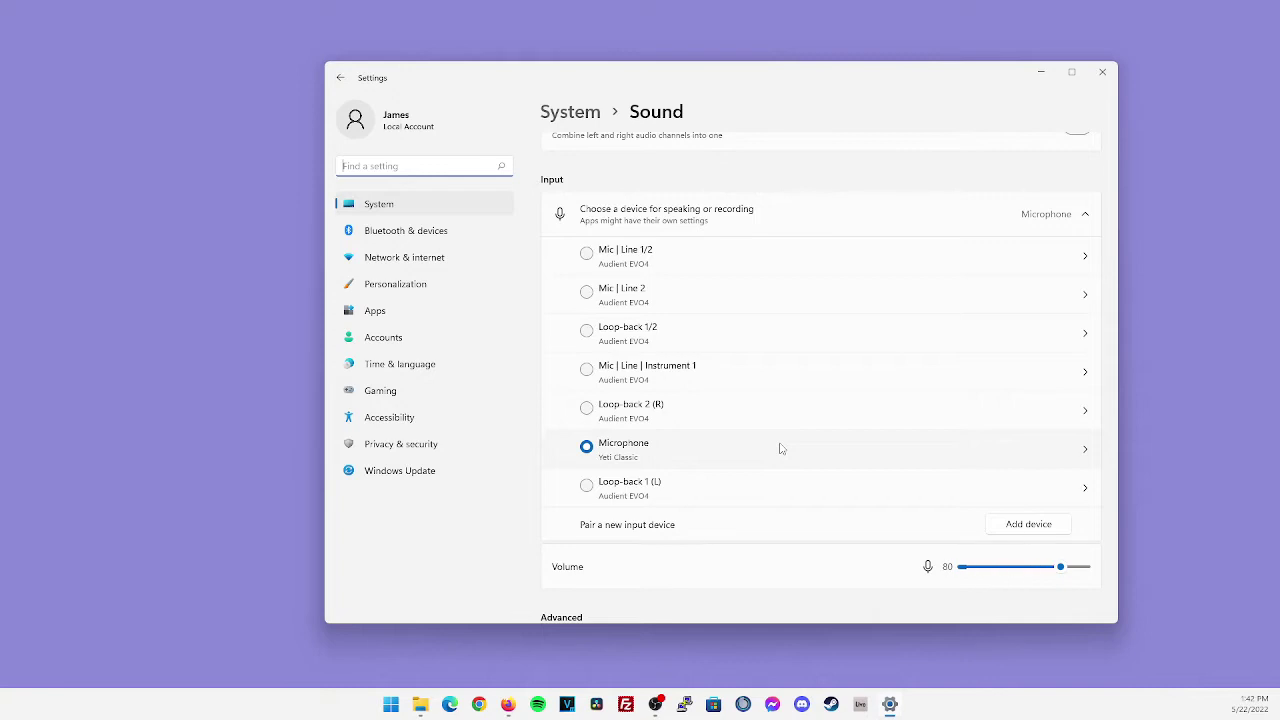
scroll(781, 448, down, 2)
scroll(781, 448, down, 3)
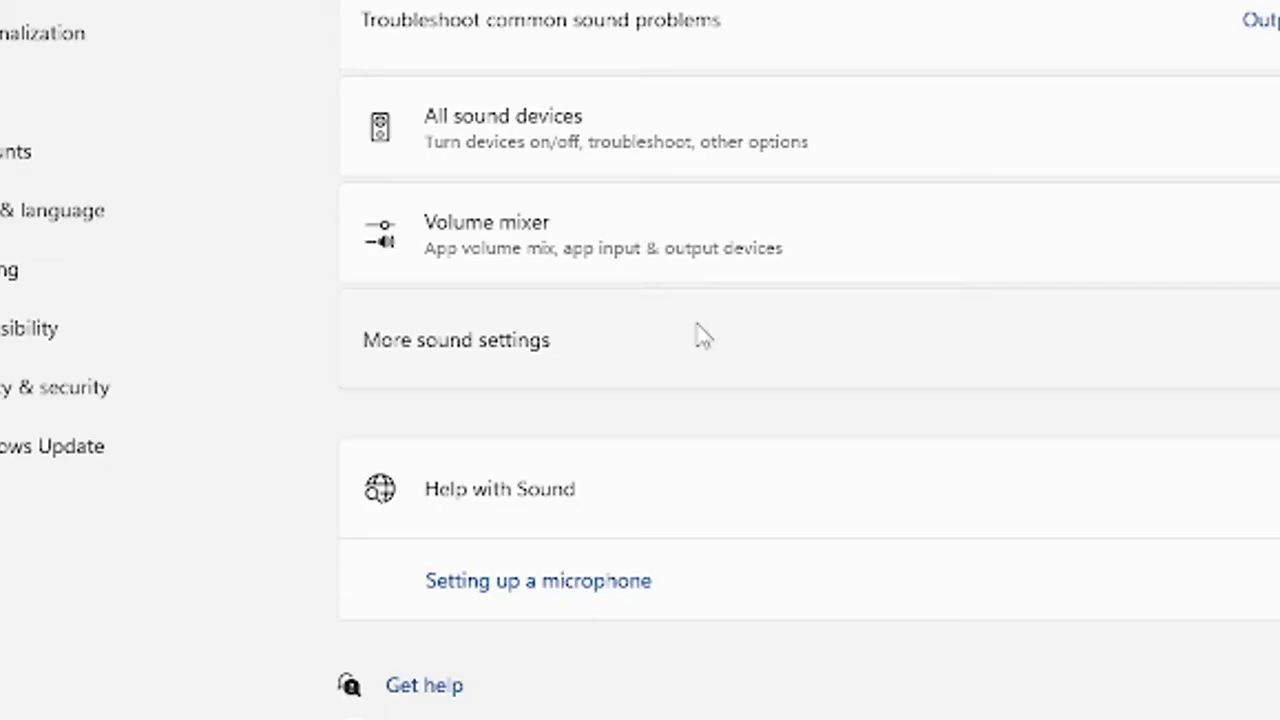
click(694, 334)
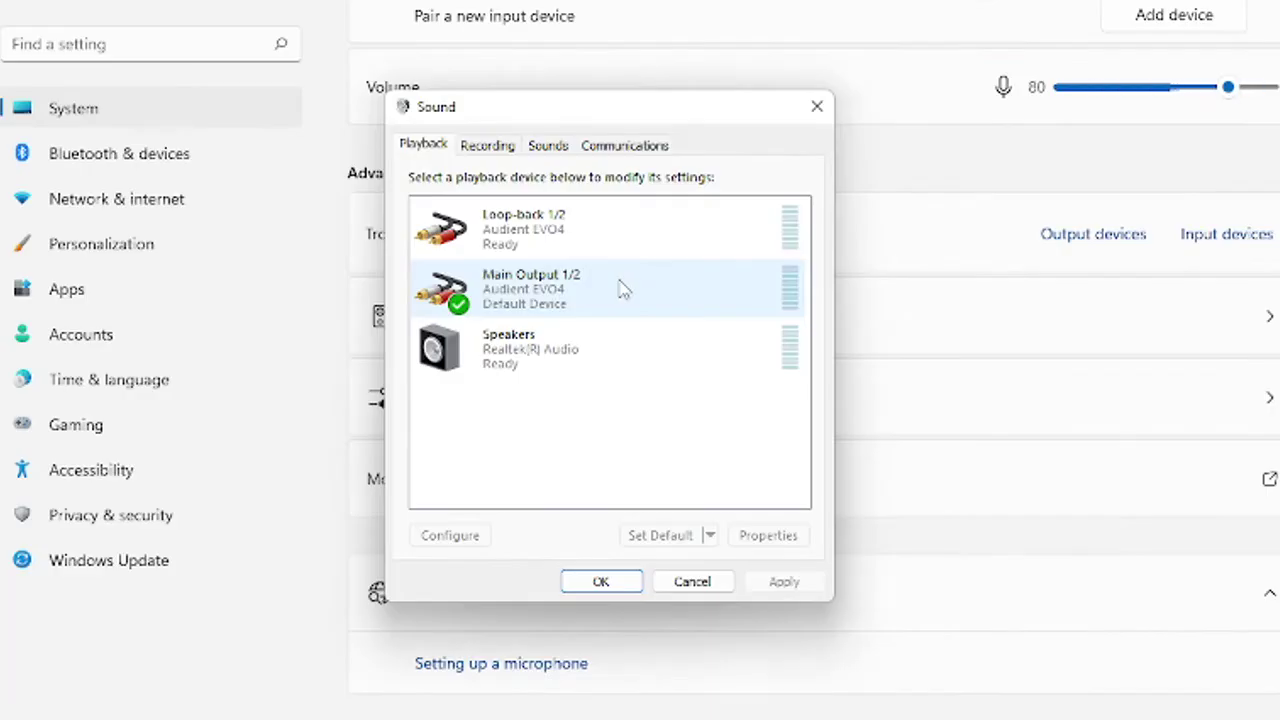
click(630, 288)
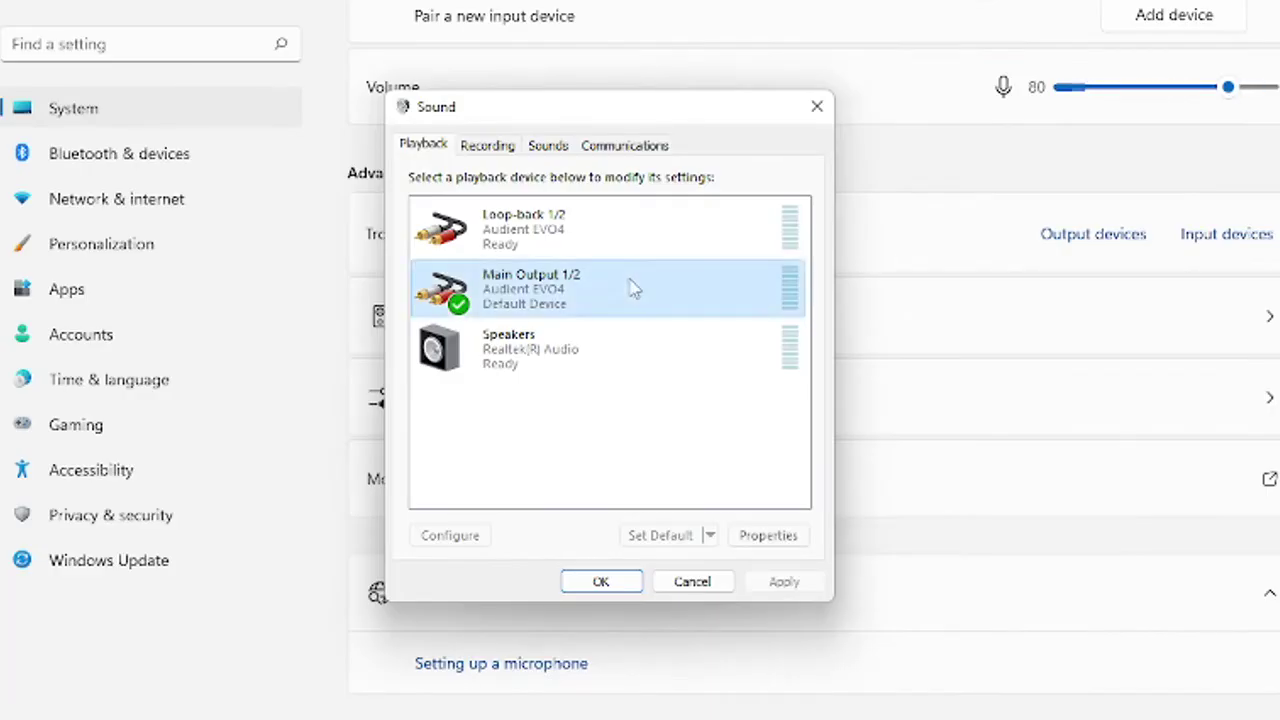
click(768, 535)
click(512, 232)
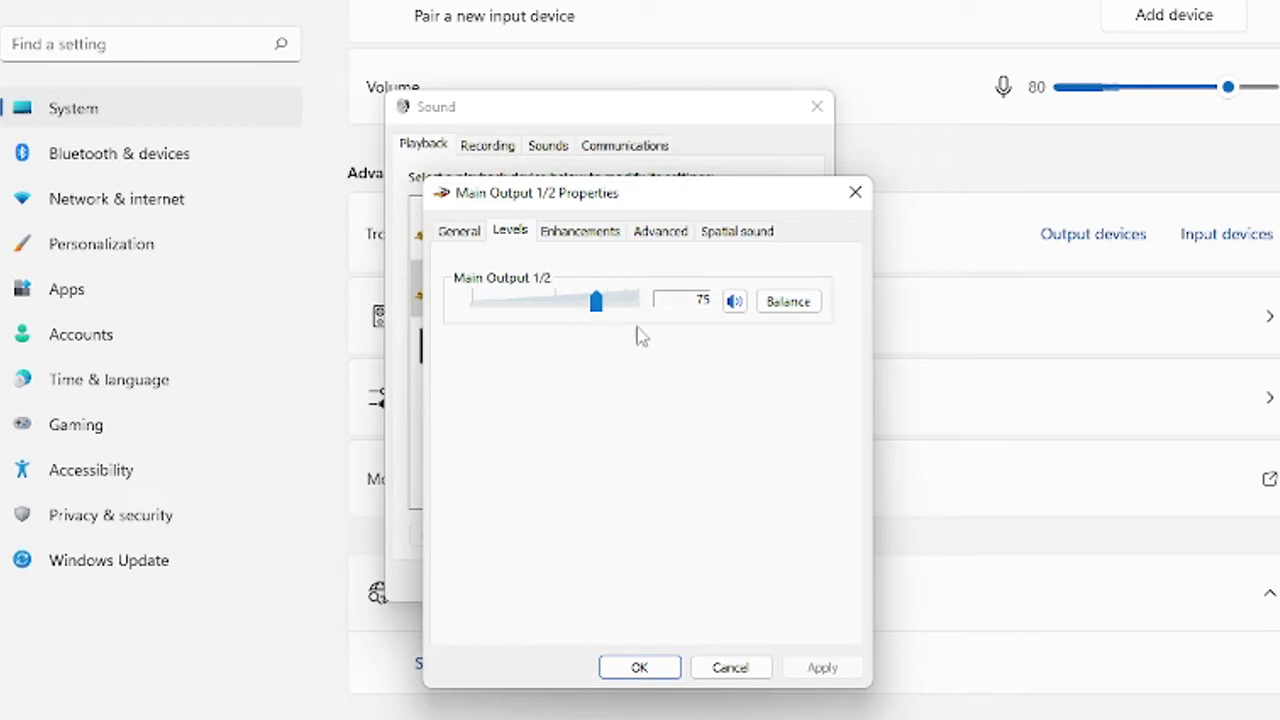
click(598, 231)
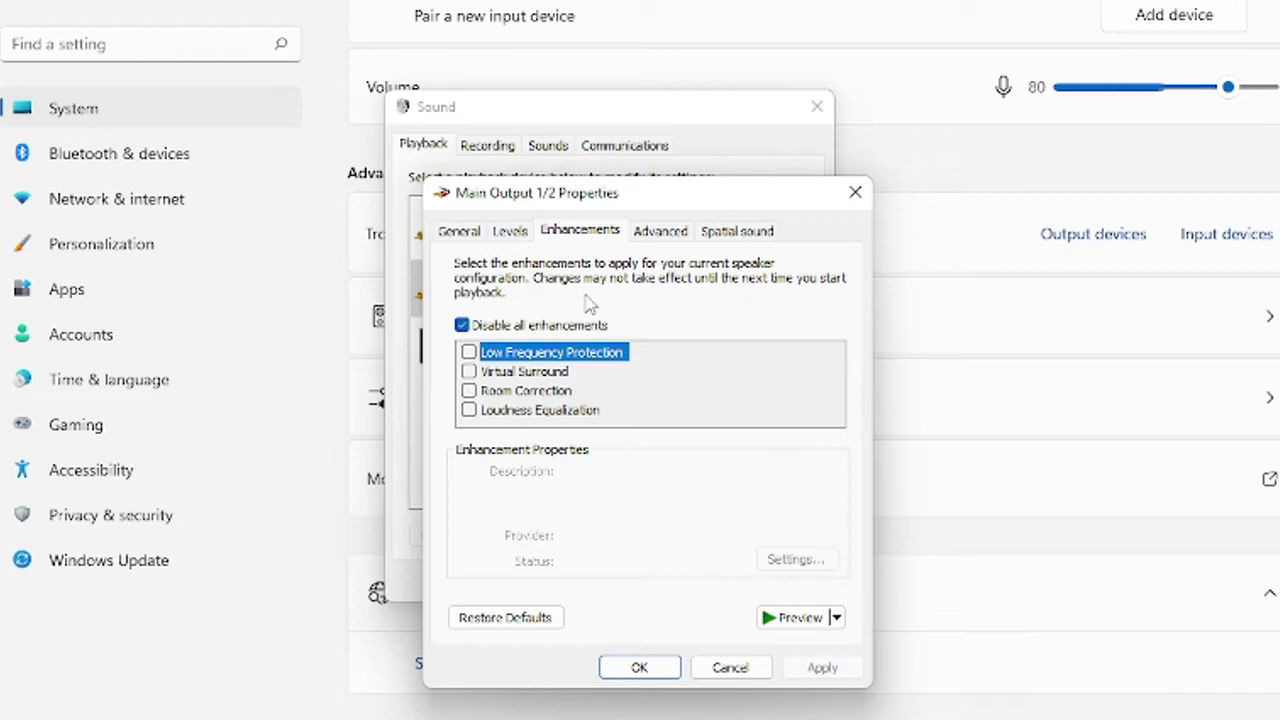
click(660, 231)
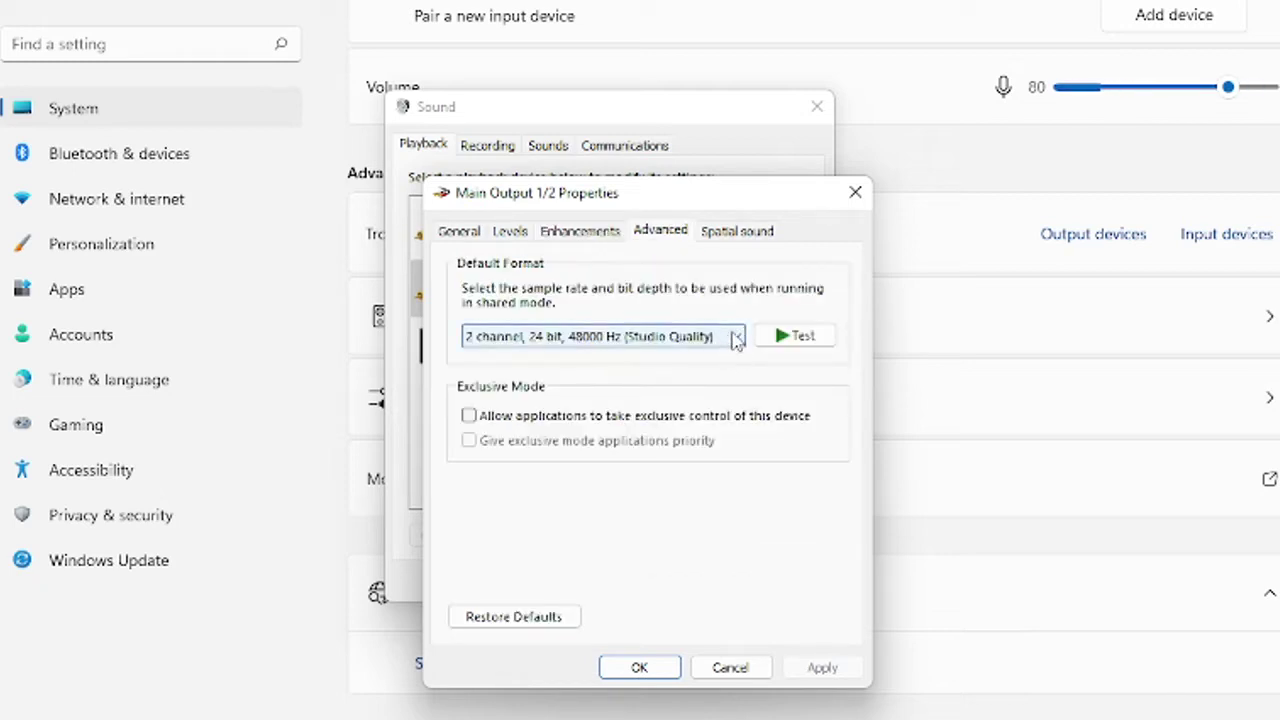
click(733, 339)
click(736, 339)
click(736, 339)
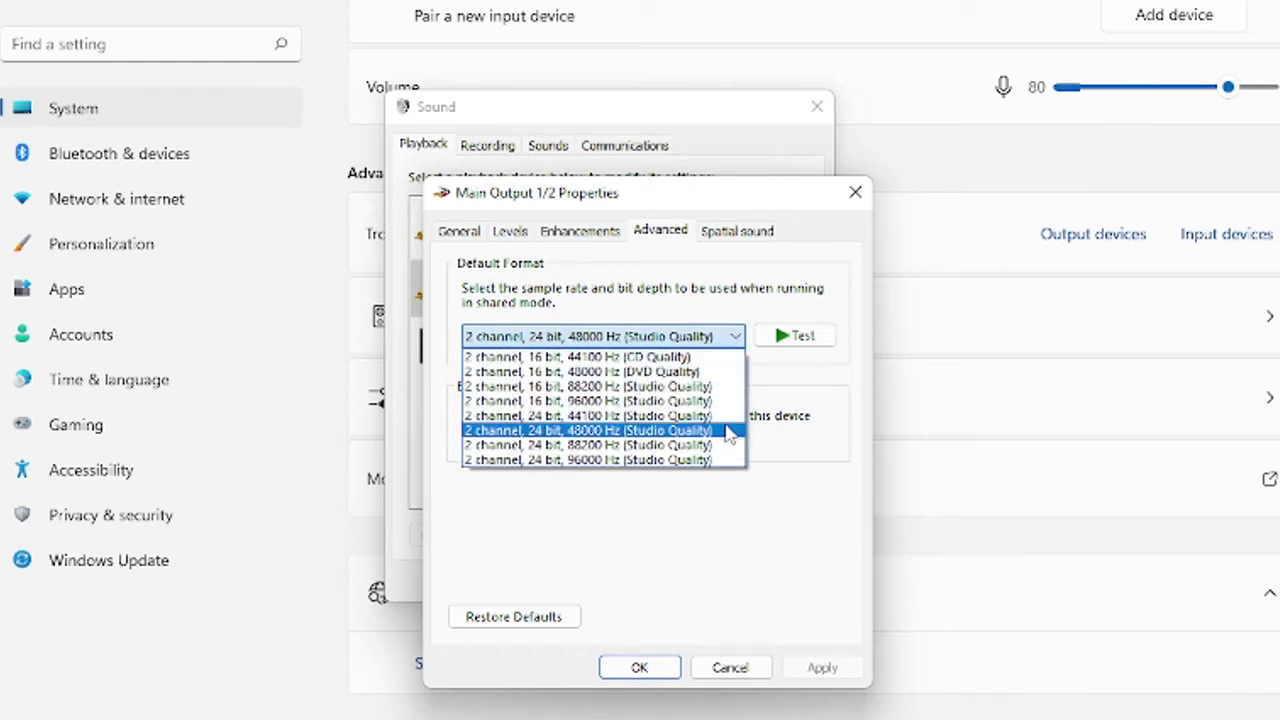
click(728, 432)
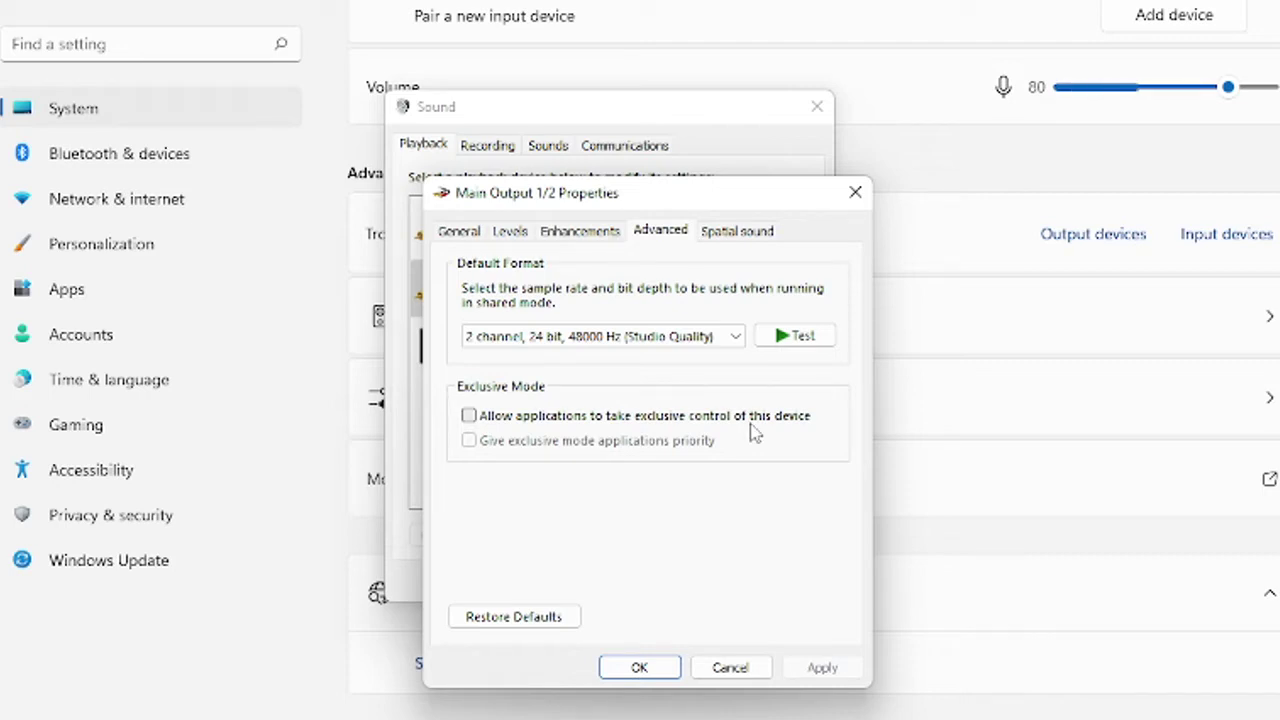
click(469, 415)
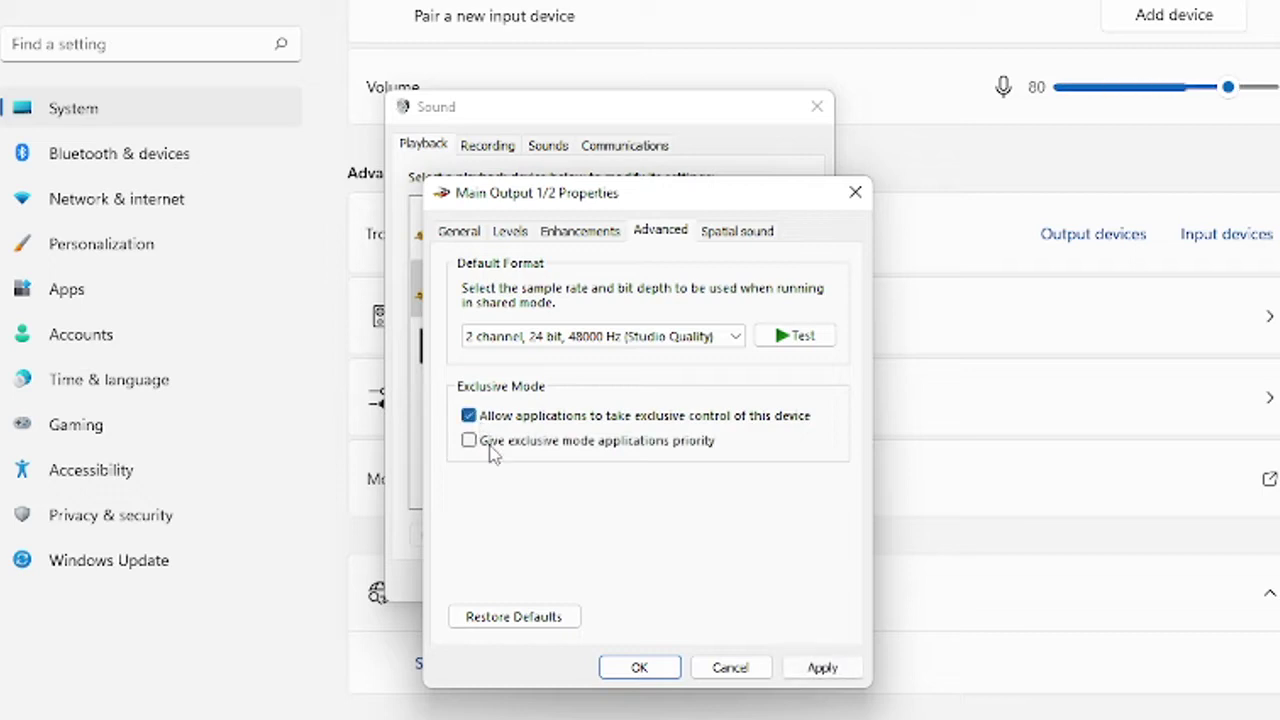
click(469, 415)
click(820, 667)
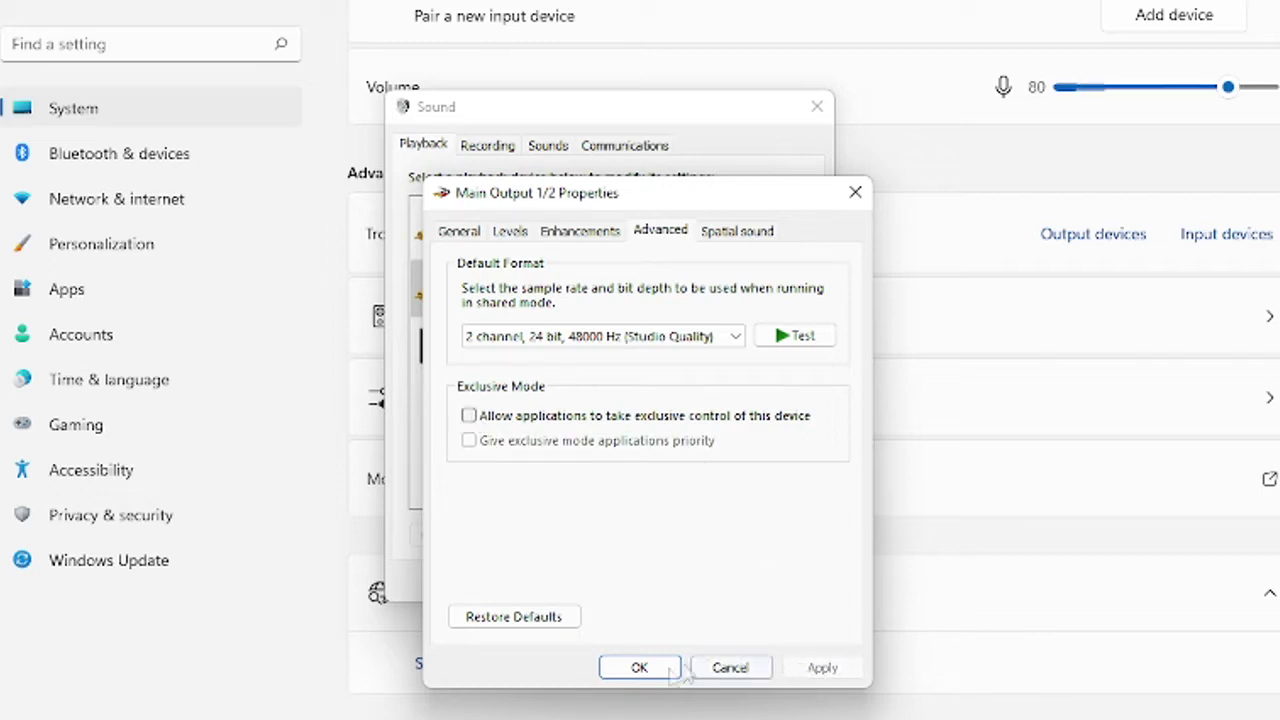
Close the output's properties and open the Microphone's properties from the Recording devices.
click(640, 669)
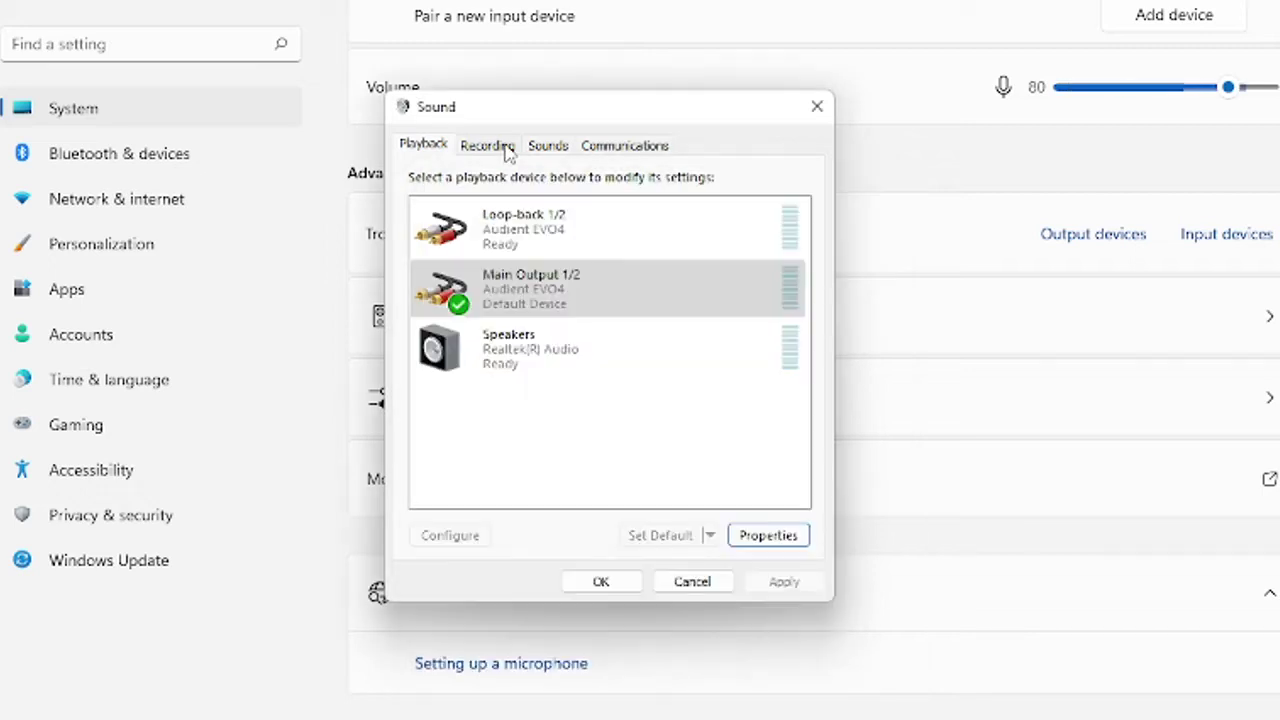
click(490, 146)
scroll(802, 270, down, 2)
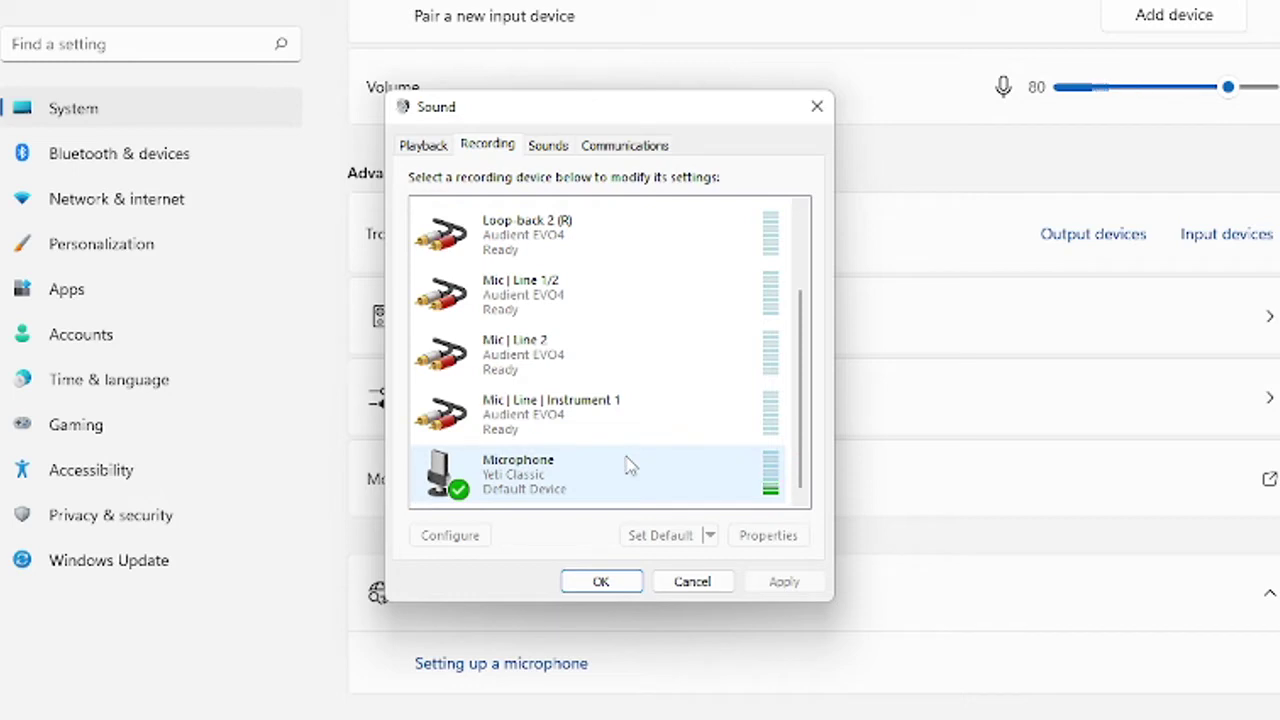
double_click(626, 465)
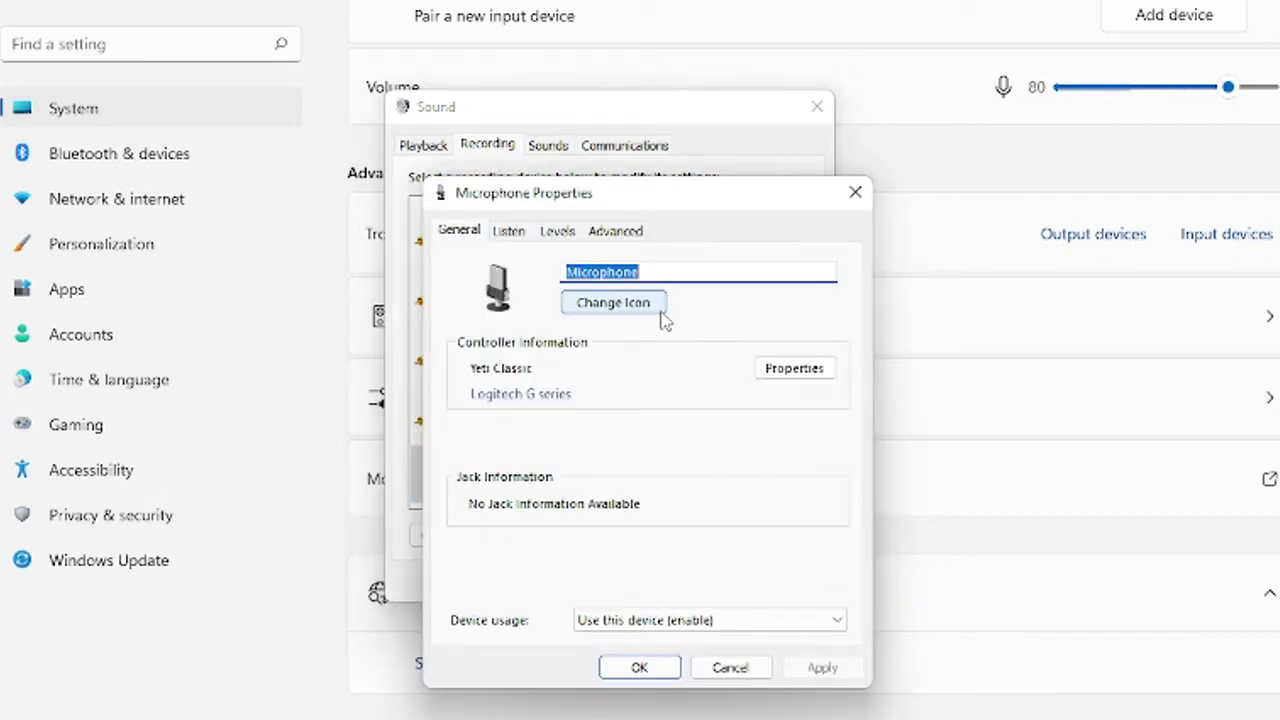
Review the Listen, Levels and Advanced tabs, keeping the 48000 Hz (DVD Quality) default format.
key(ctrl+Tab)
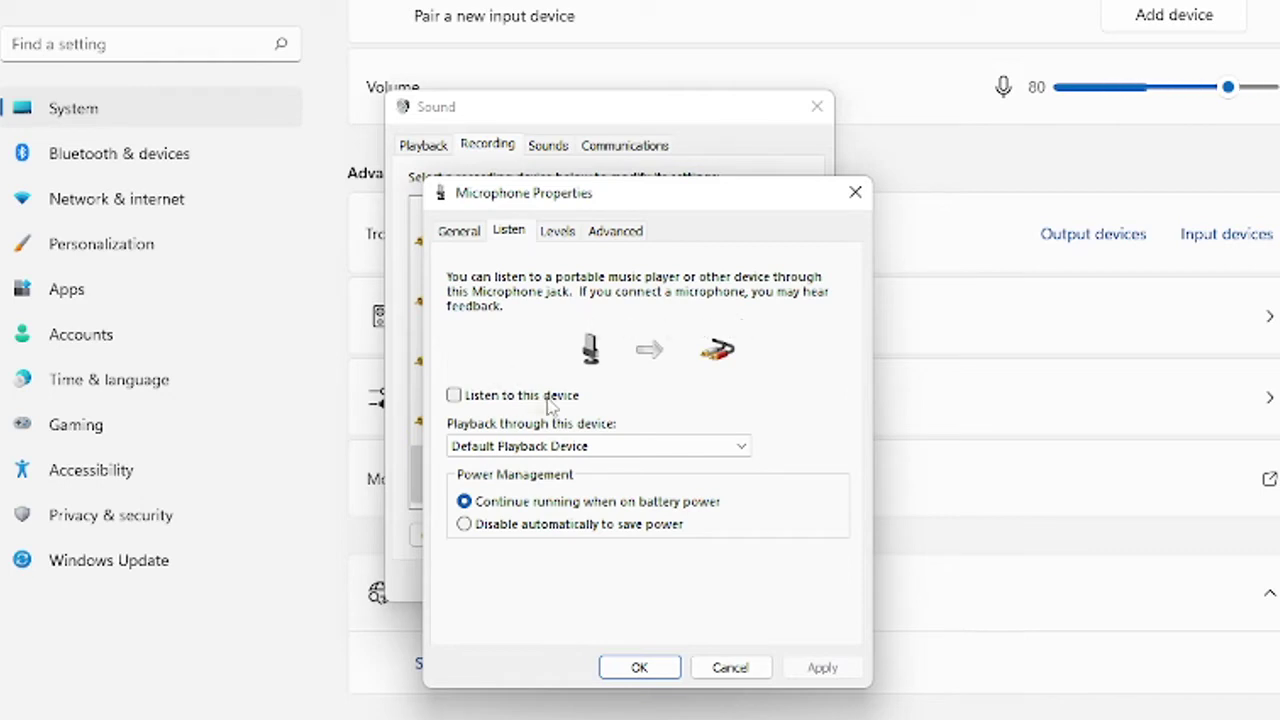
click(557, 231)
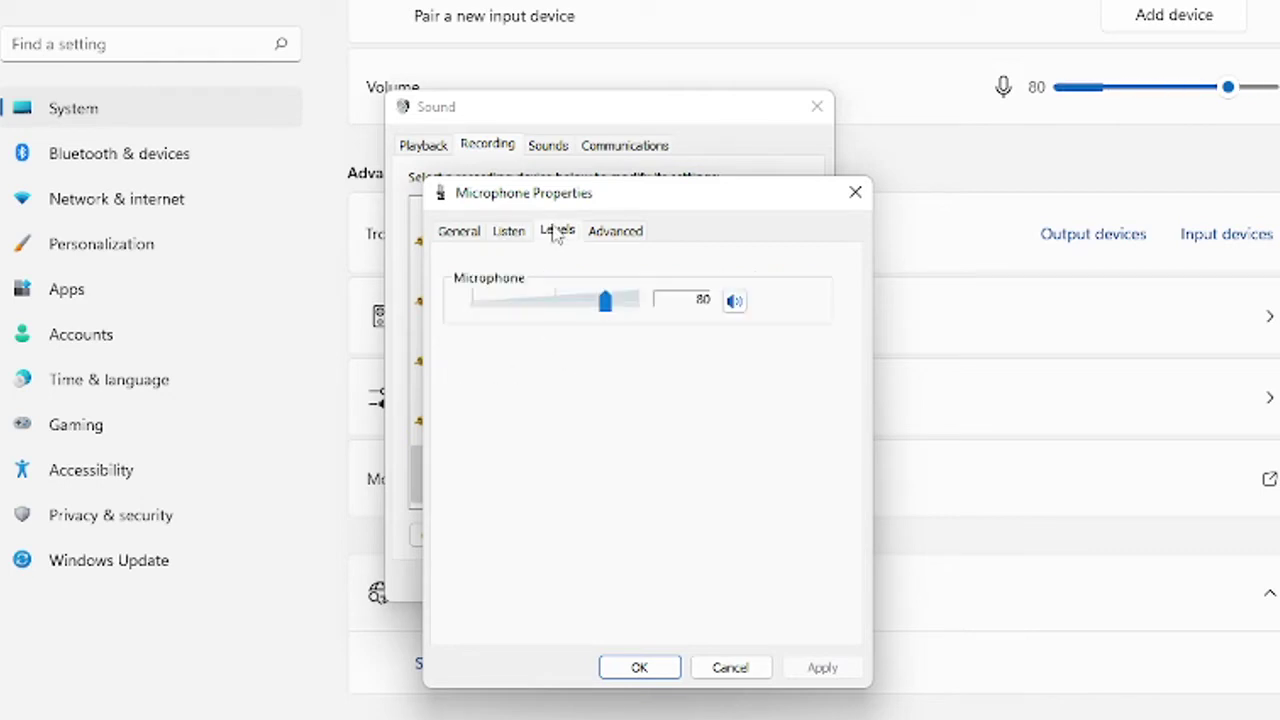
click(615, 231)
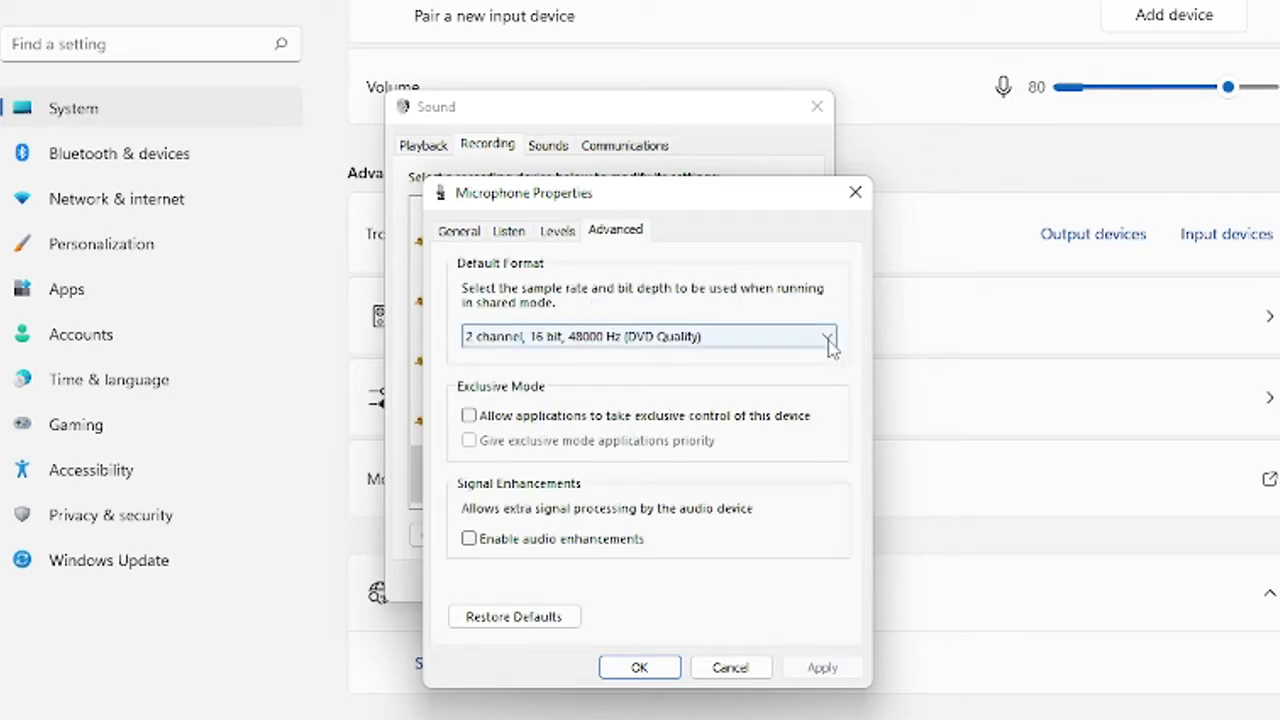
click(828, 337)
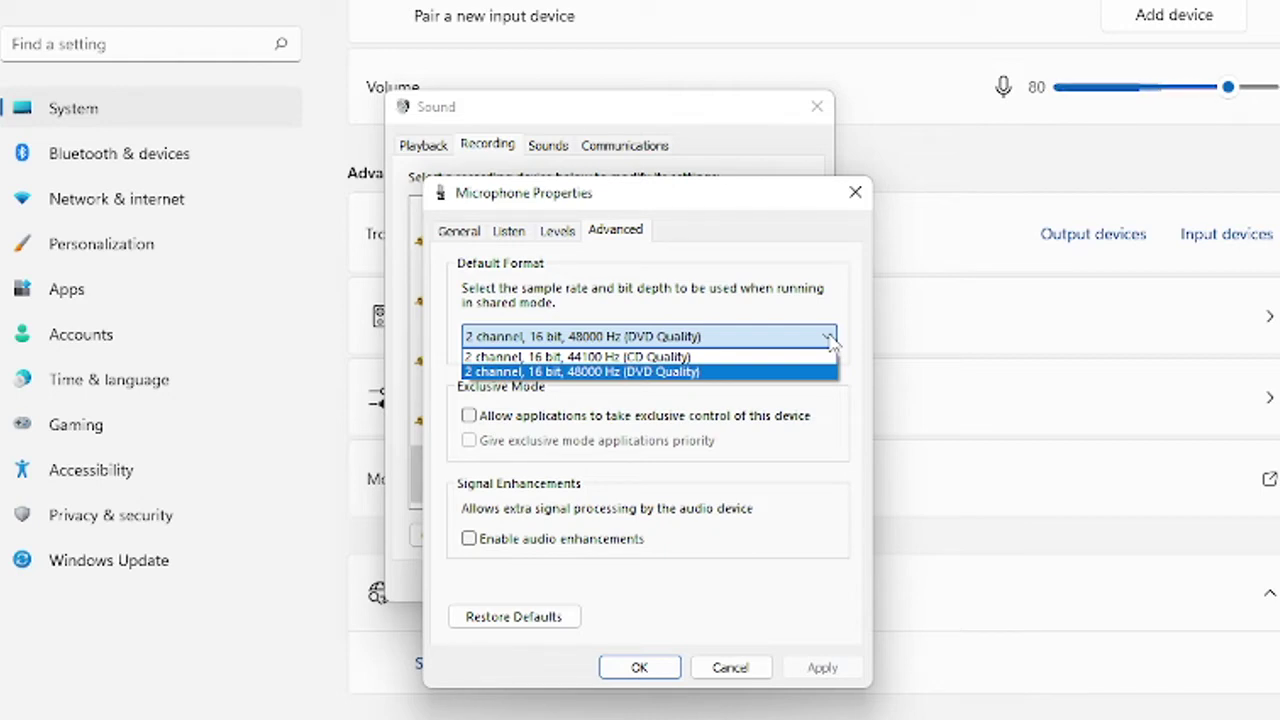
click(828, 371)
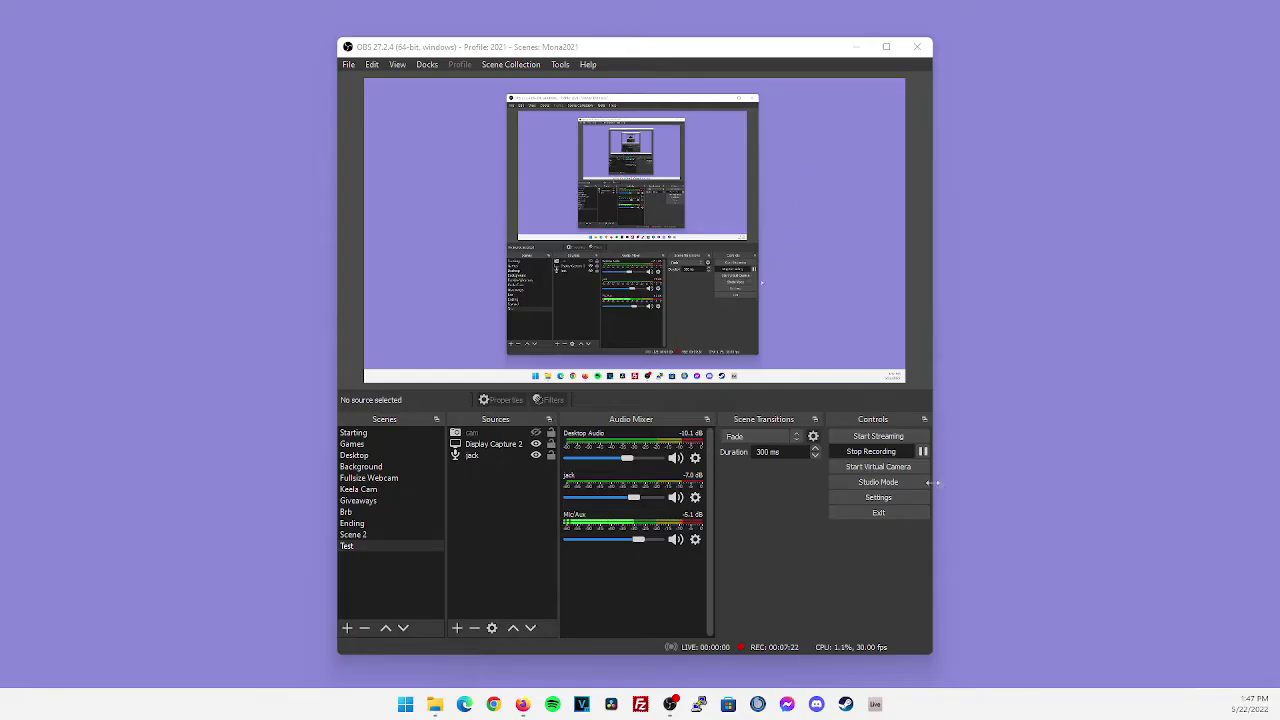
click(895, 497)
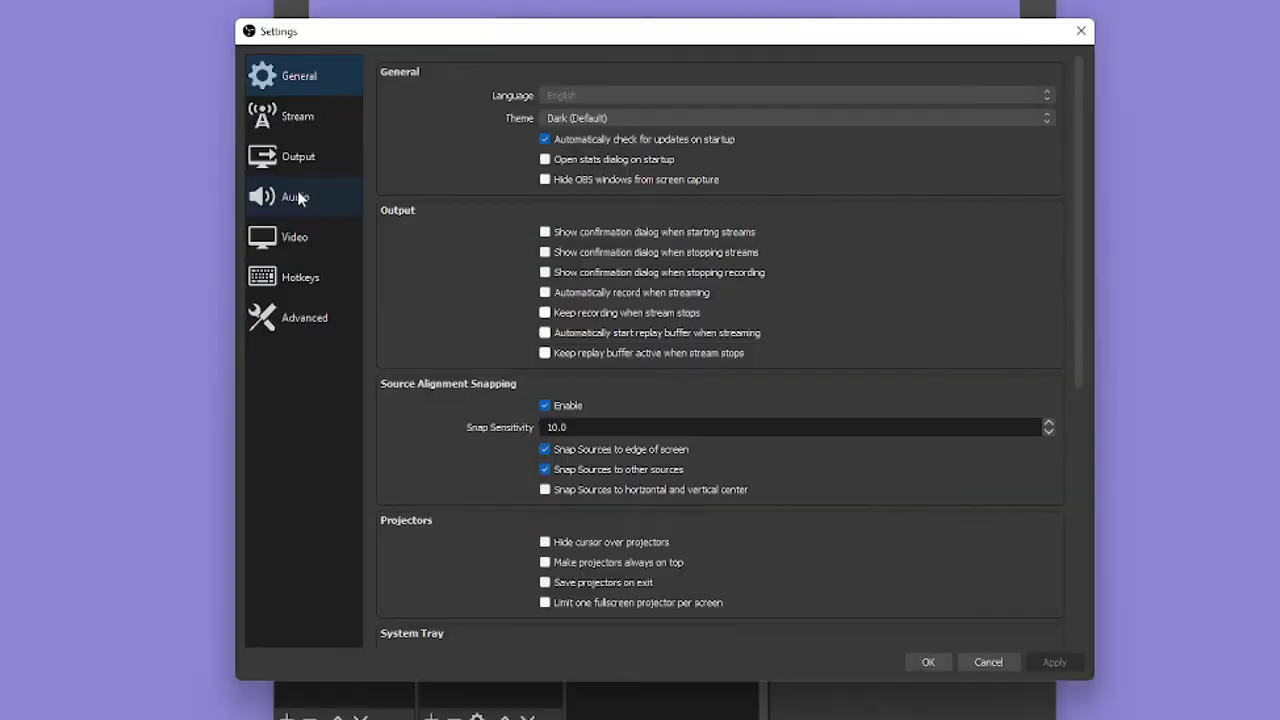
click(374, 221)
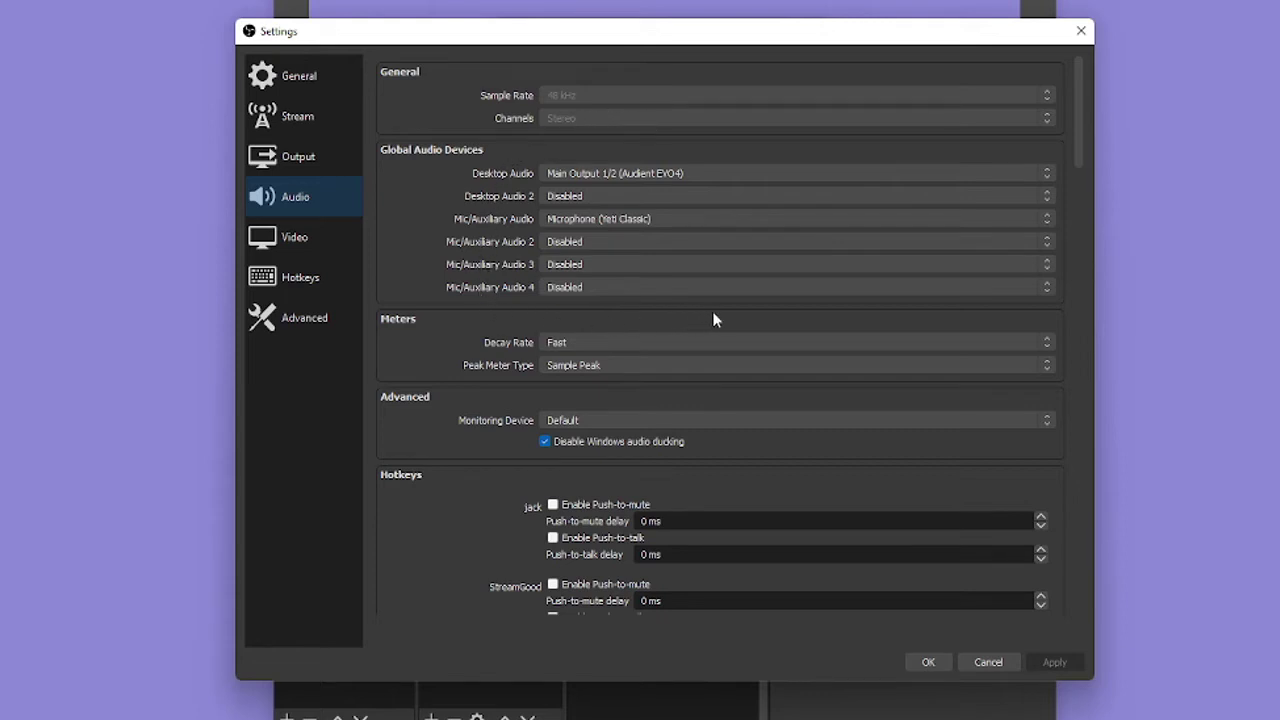
click(690, 174)
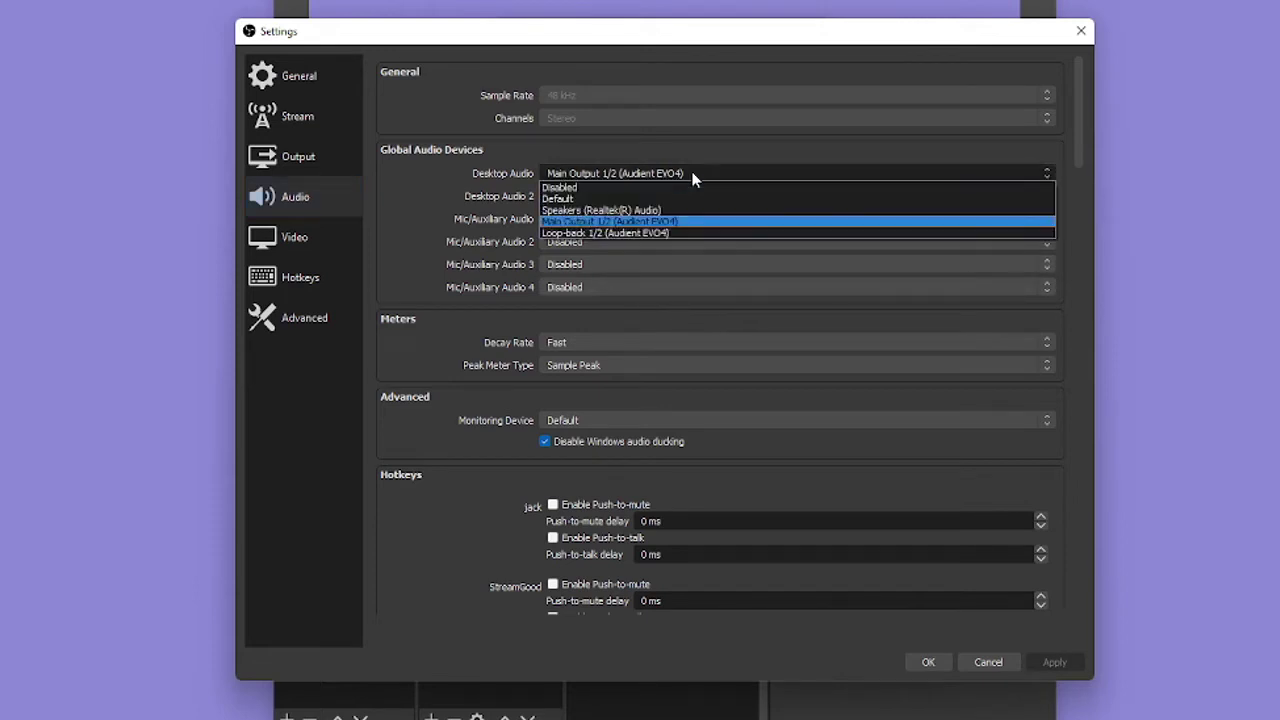
click(728, 220)
click(726, 219)
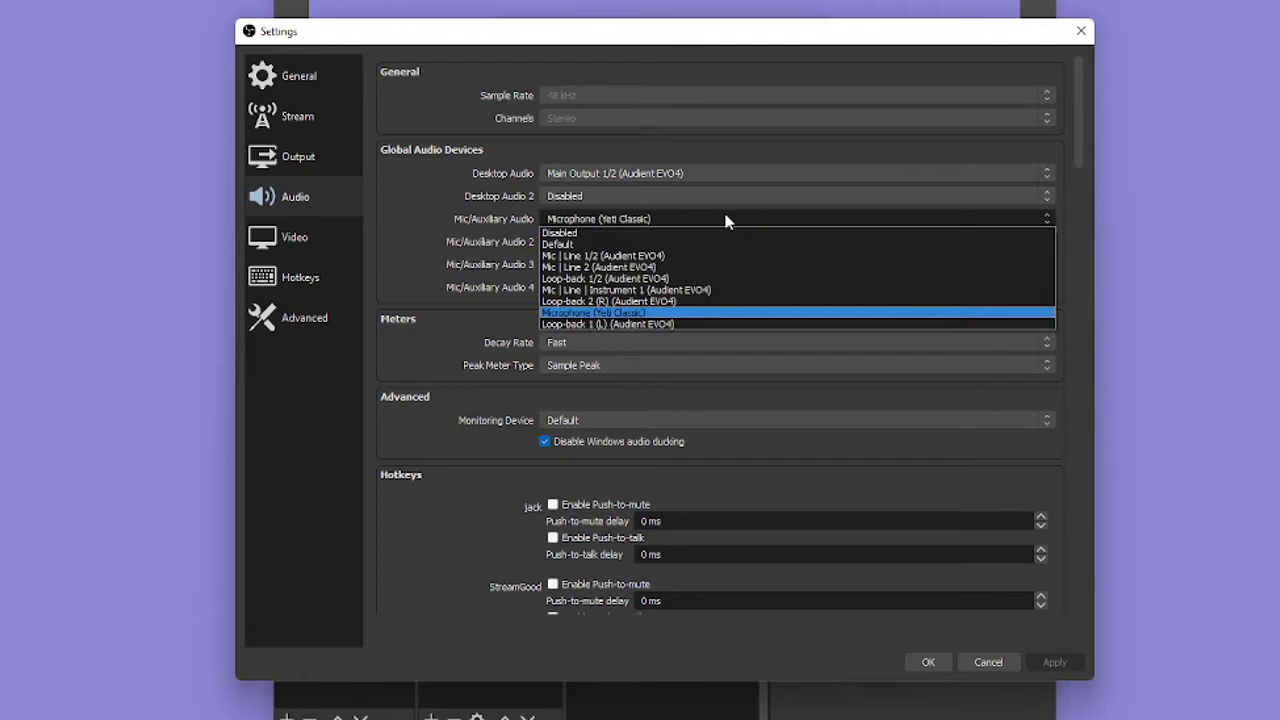
click(744, 316)
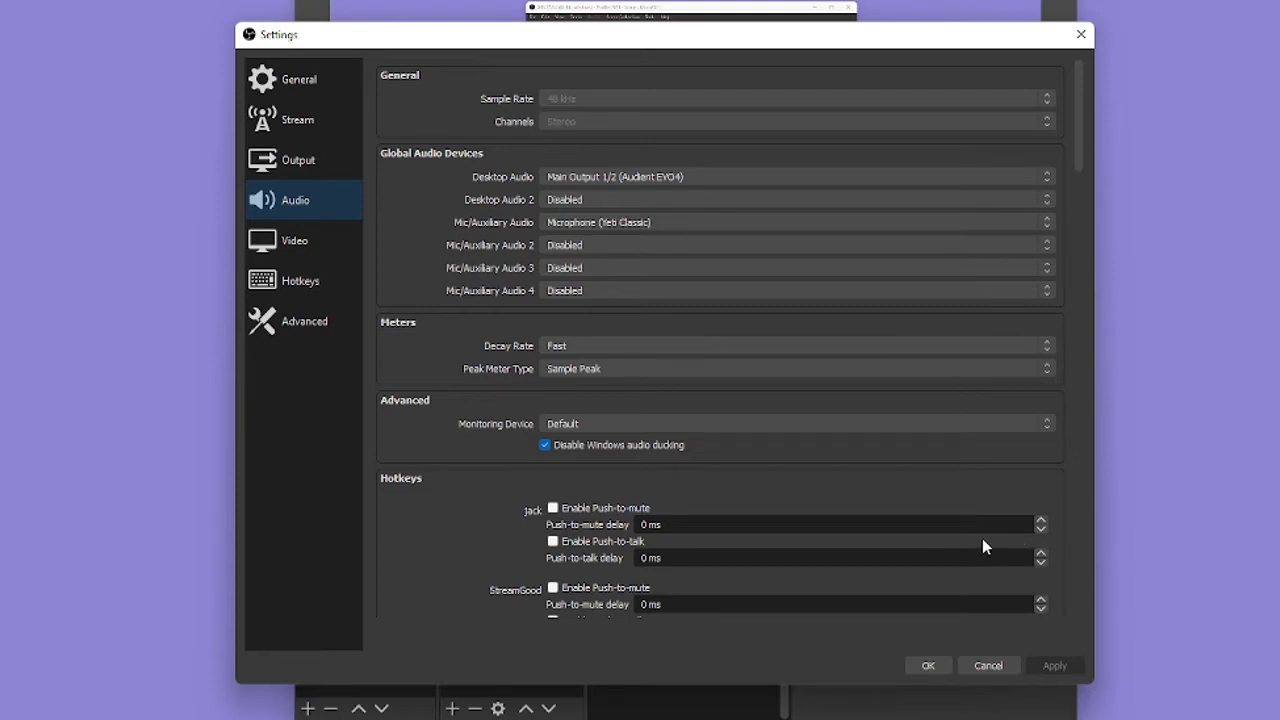
click(931, 666)
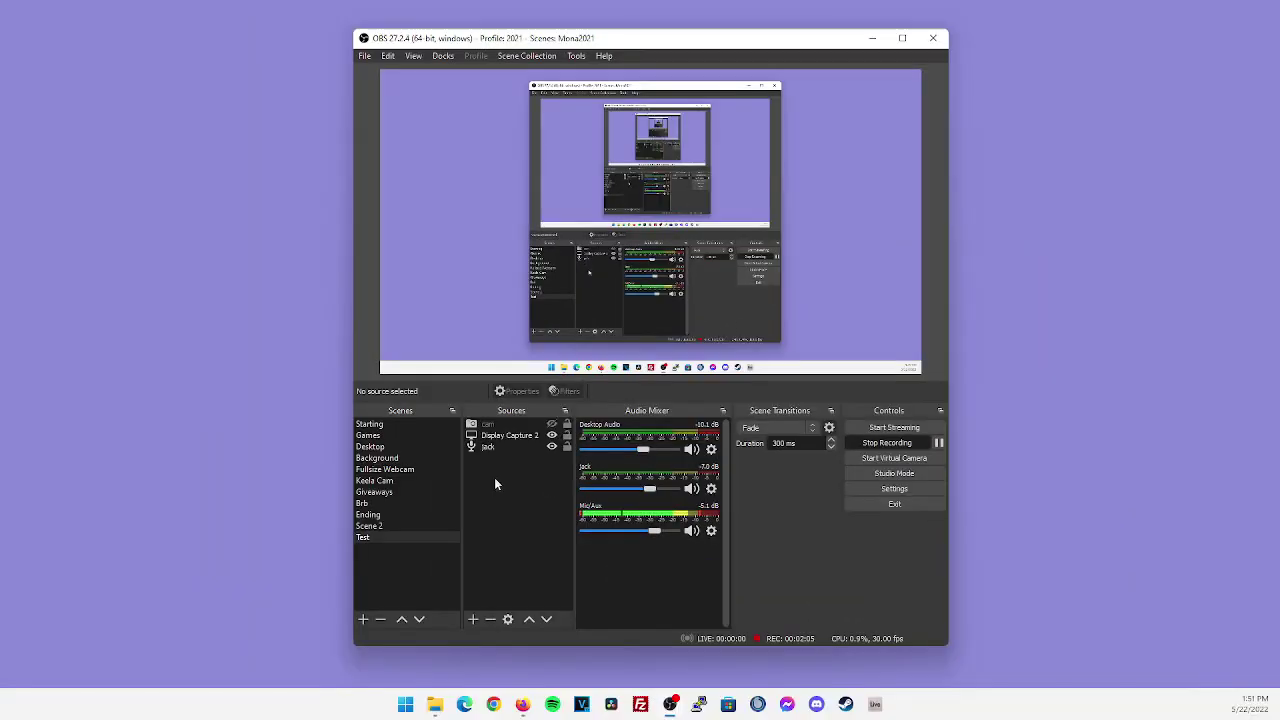
Create an ASIO Input Capture source named 'jack2' and view its ASIO device list.
click(472, 619)
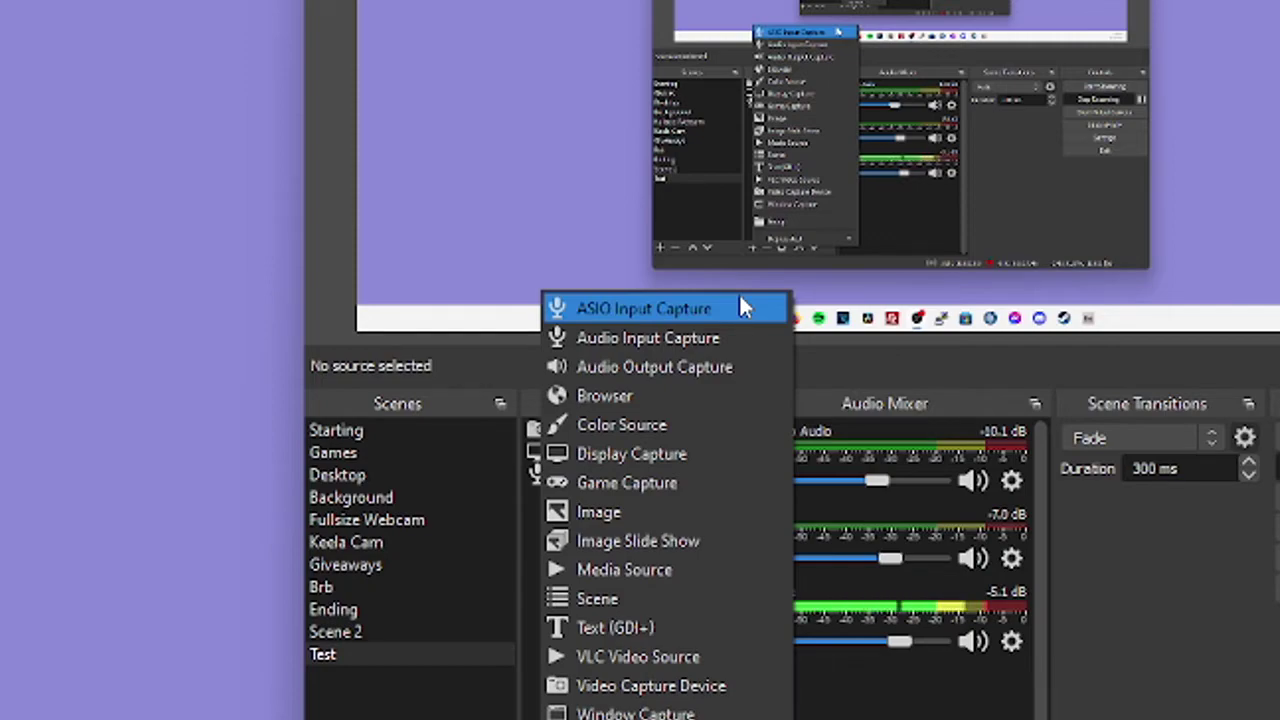
click(740, 300)
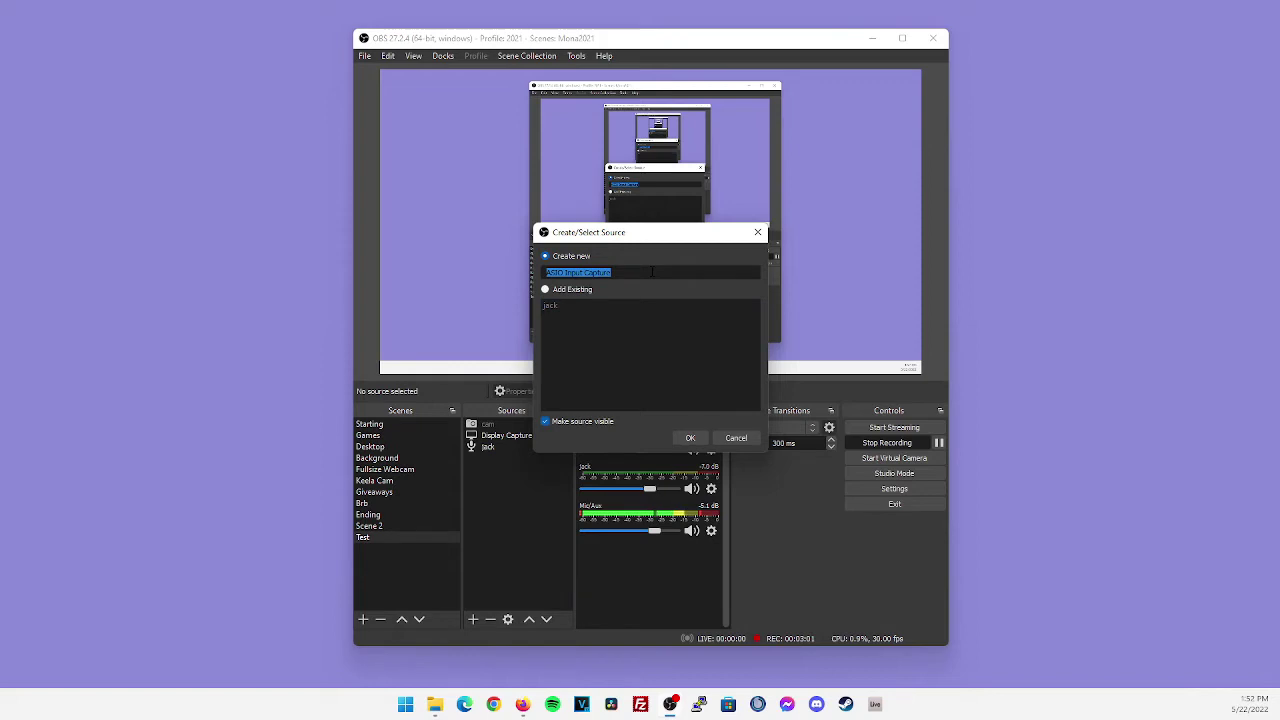
text(ja)
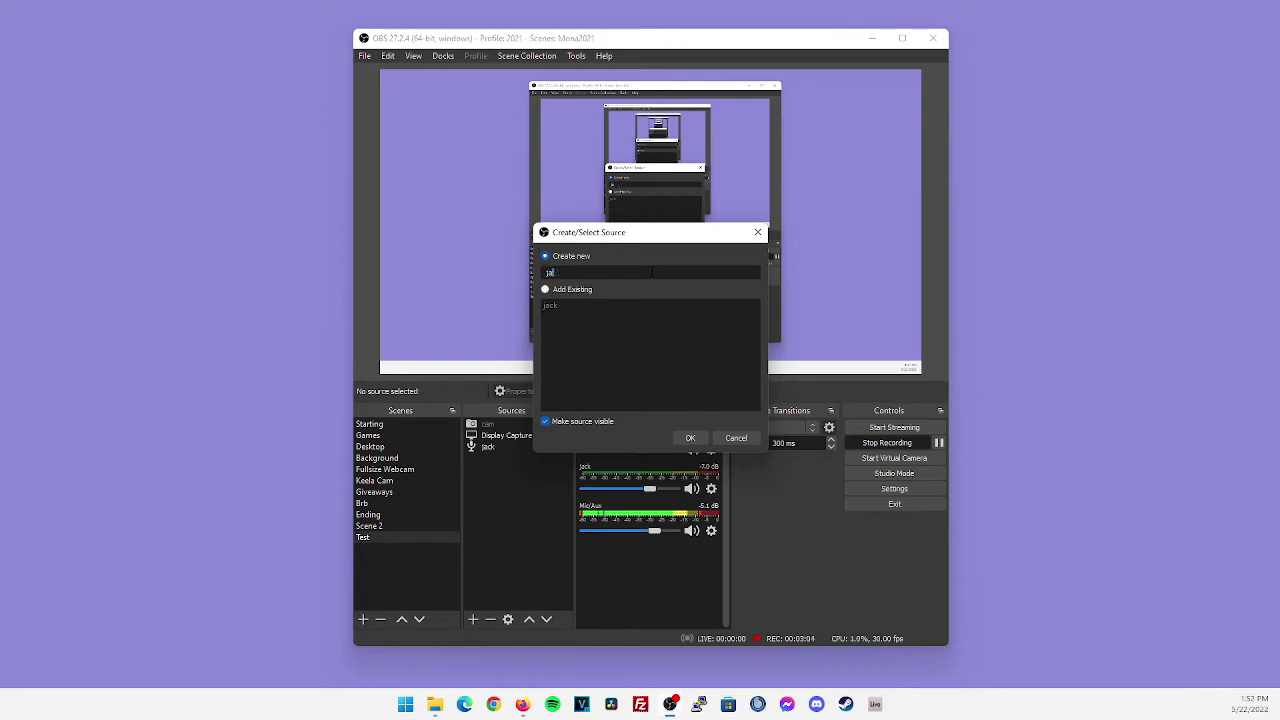
text(ck2)
click(690, 438)
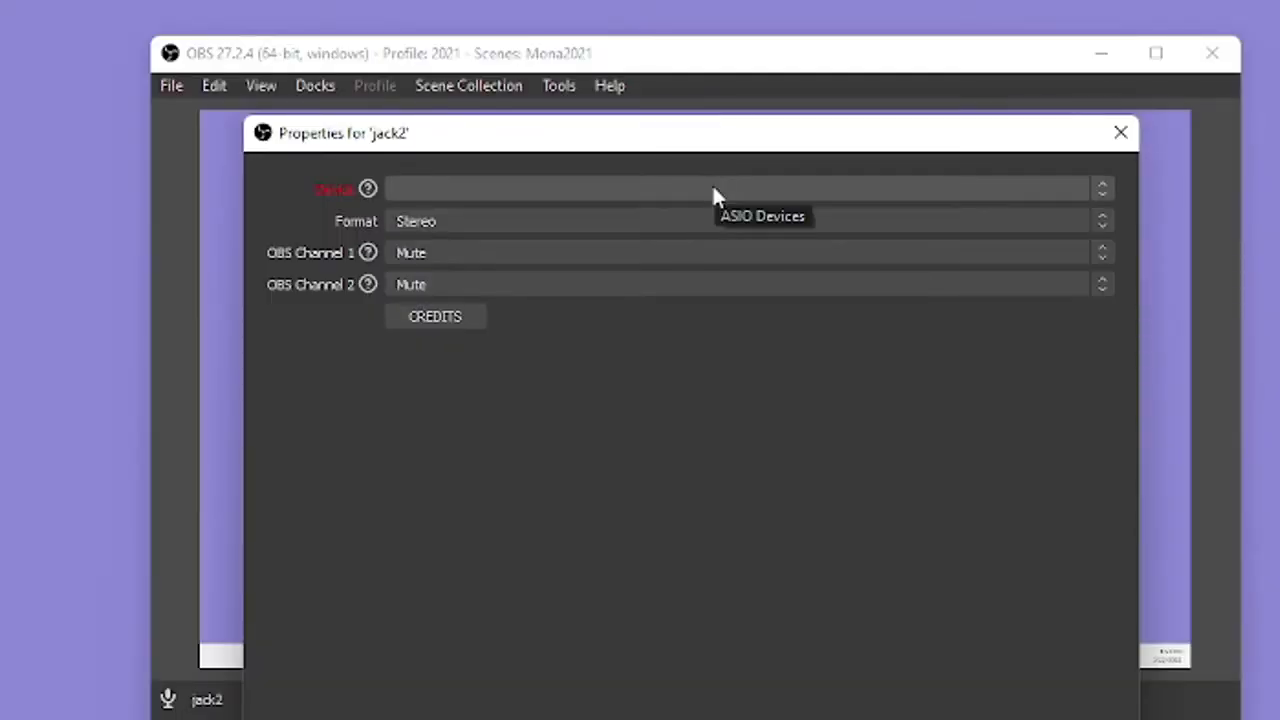
click(713, 188)
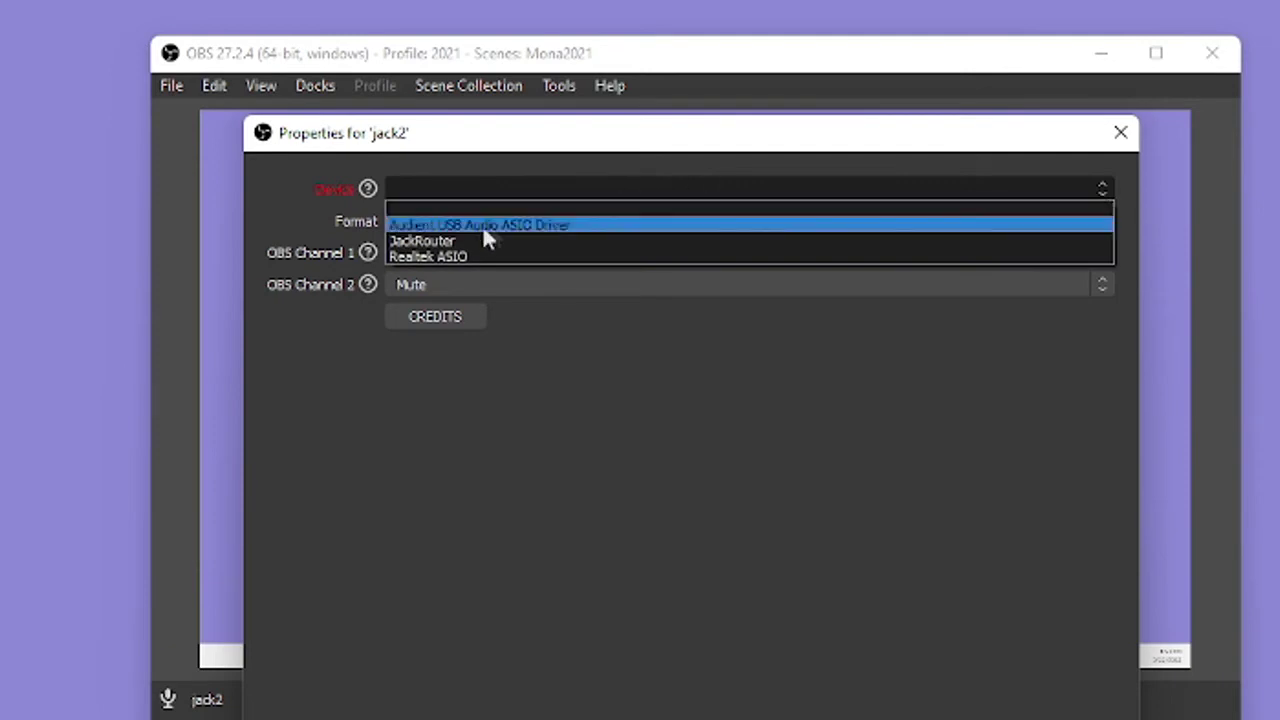
Set the jack2 source's device to JackRouter, keep Stereo format, and confirm.
click(466, 242)
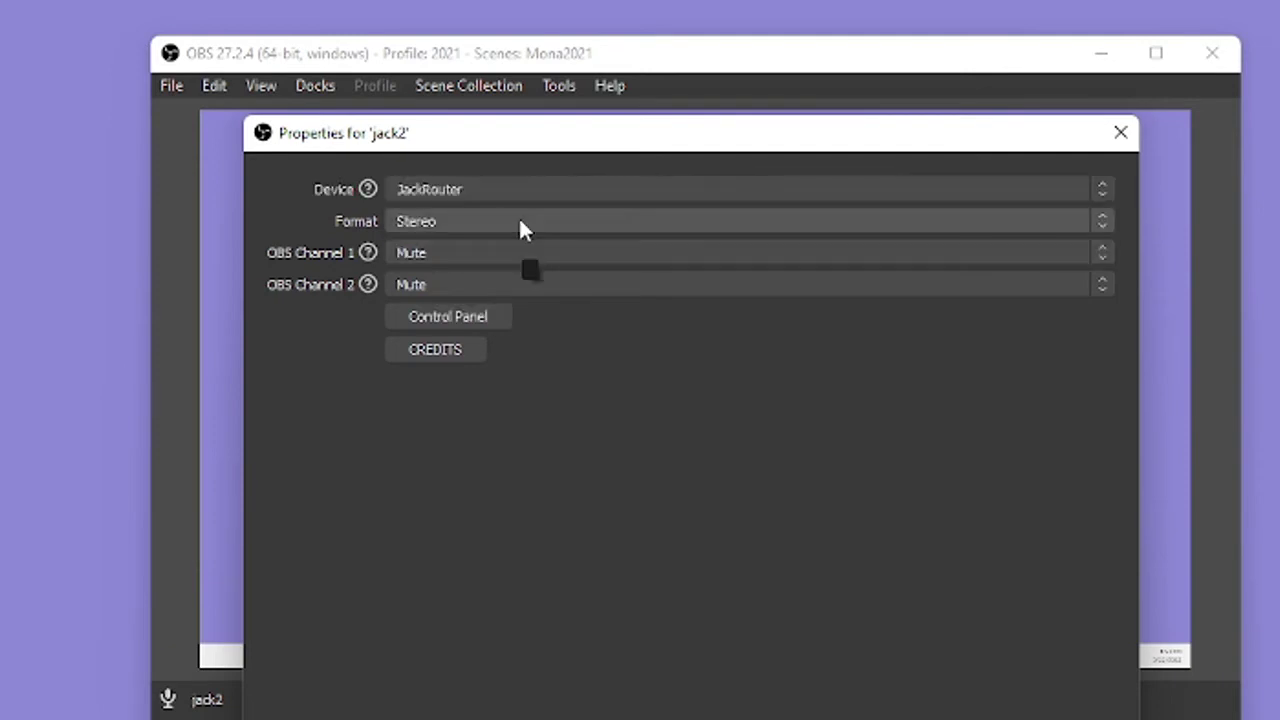
click(520, 221)
click(519, 222)
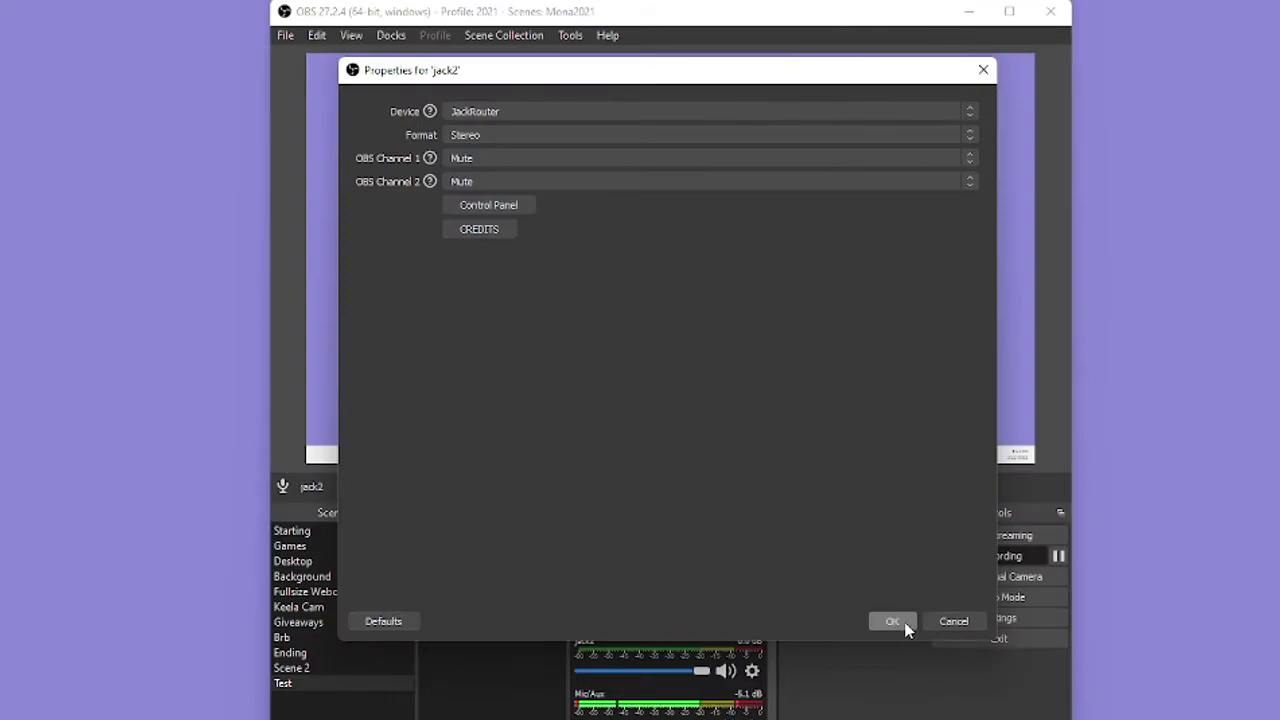
click(905, 624)
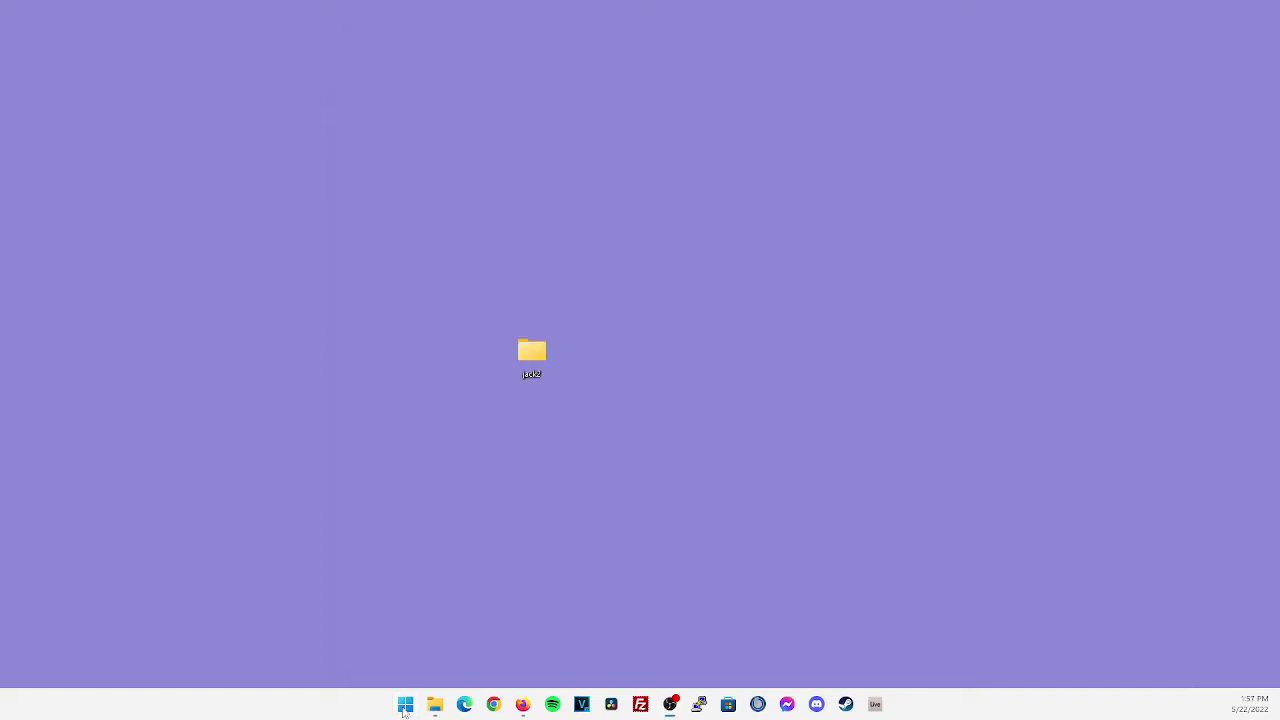
Search the Start menu for 'qjack' and run the JACK2 installer with QjackCtl included.
click(405, 704)
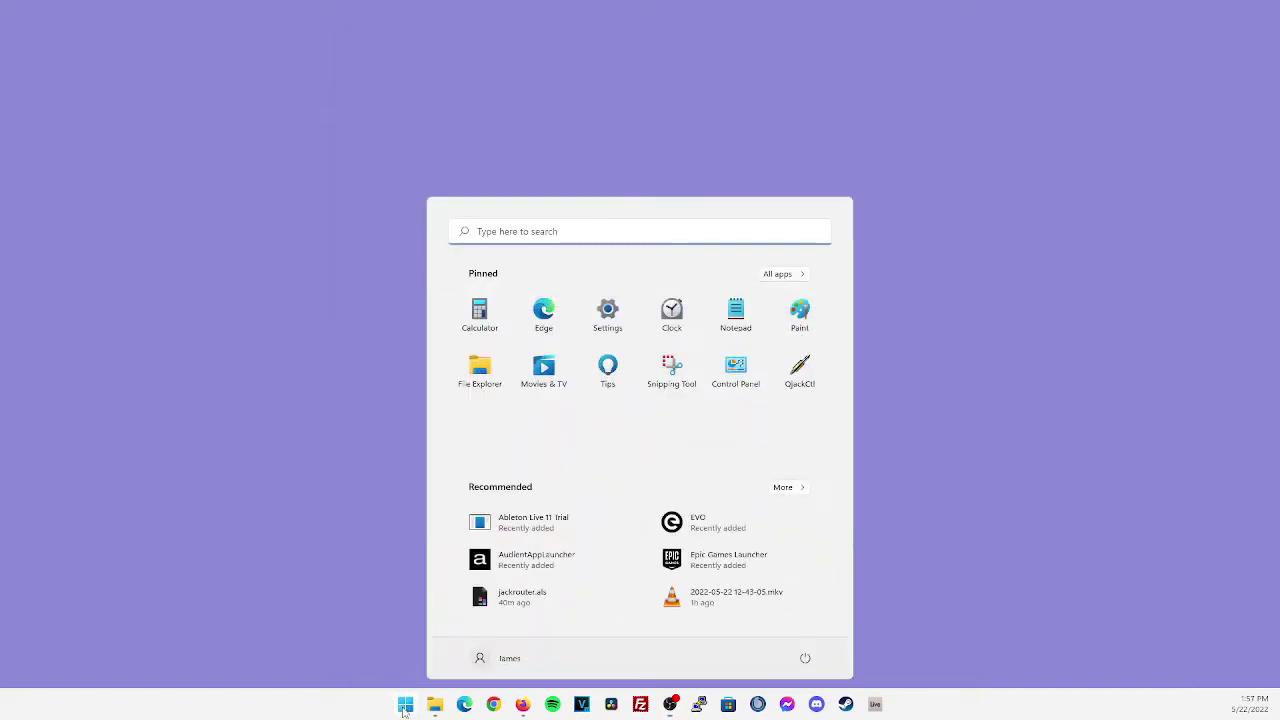
click(626, 232)
text(qja)
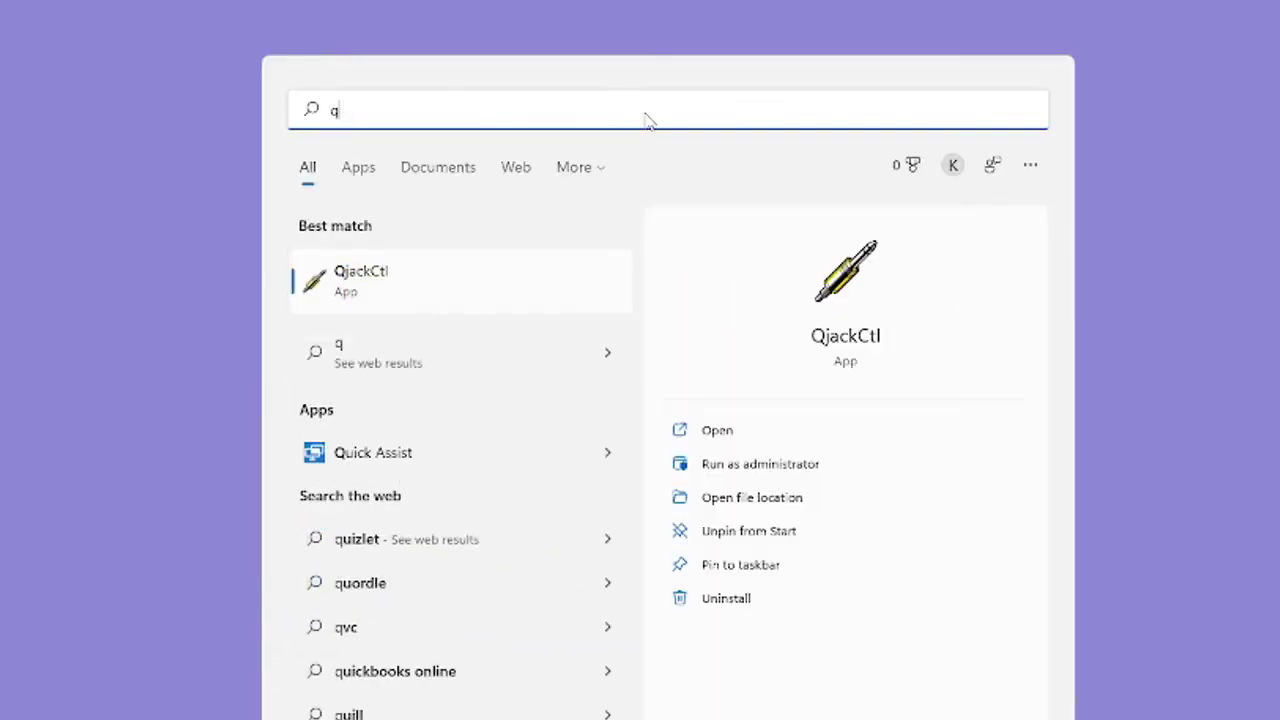
text(ck)
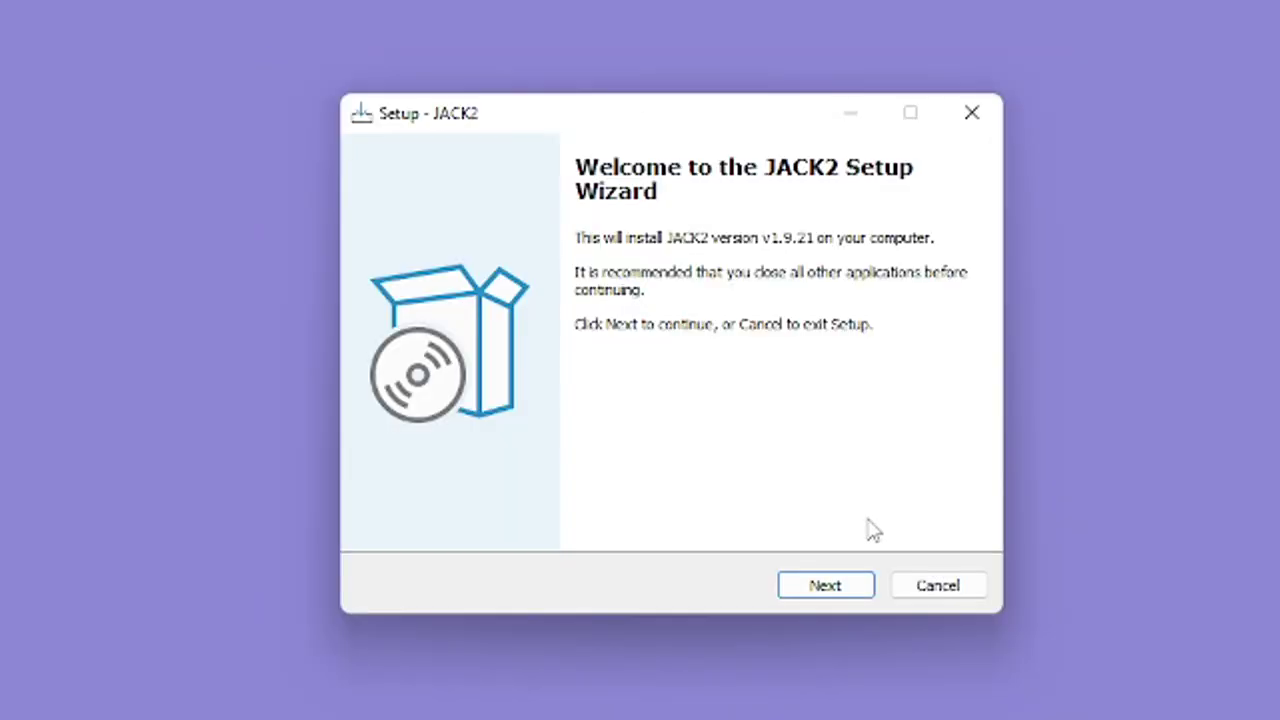
click(848, 590)
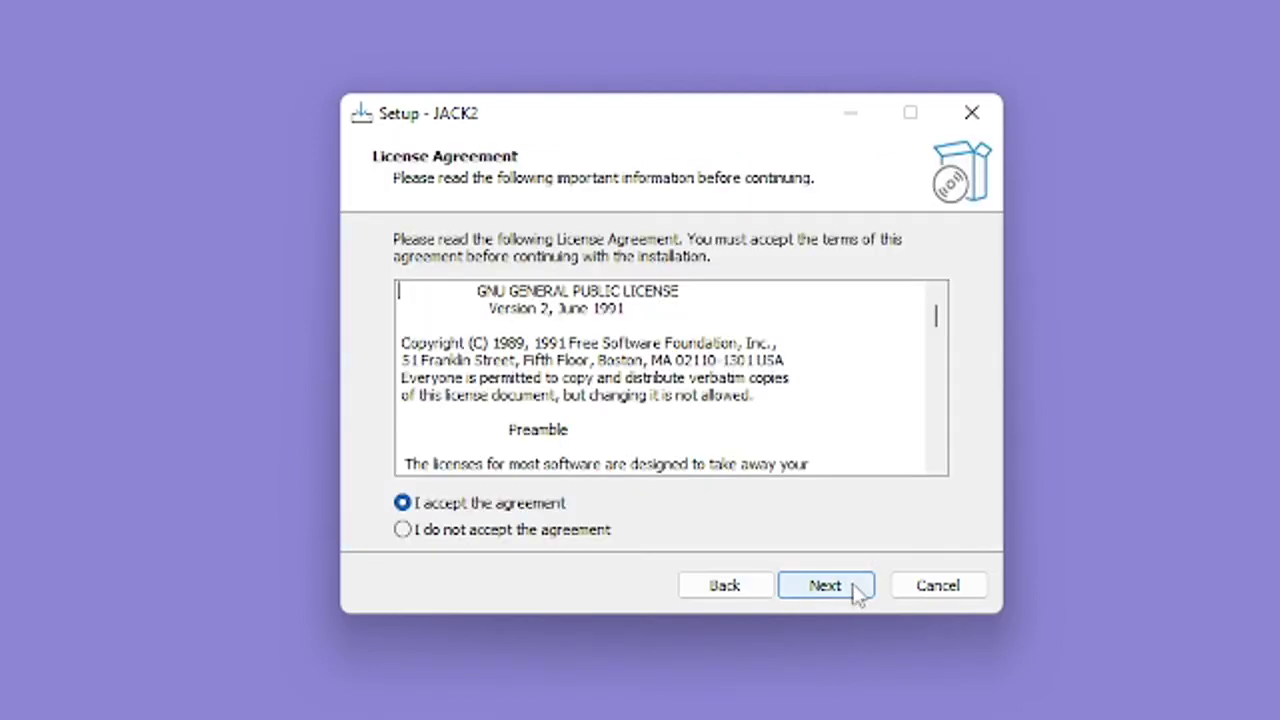
click(846, 588)
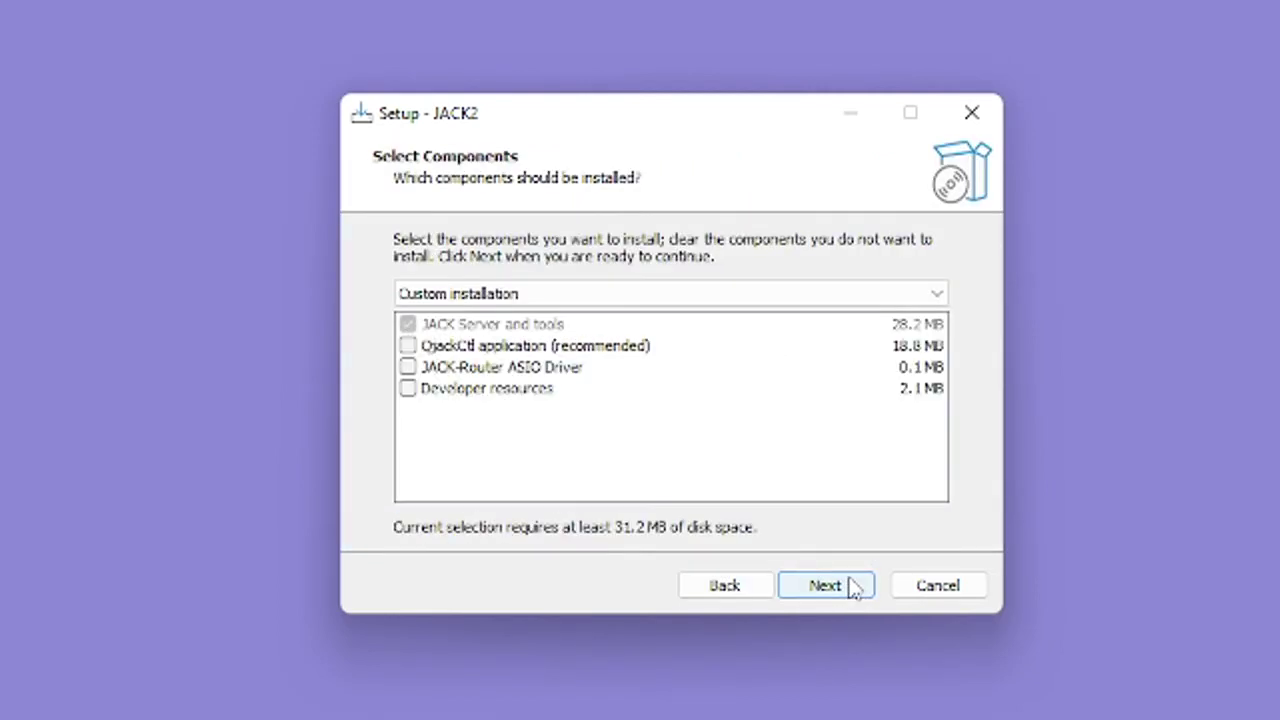
click(408, 346)
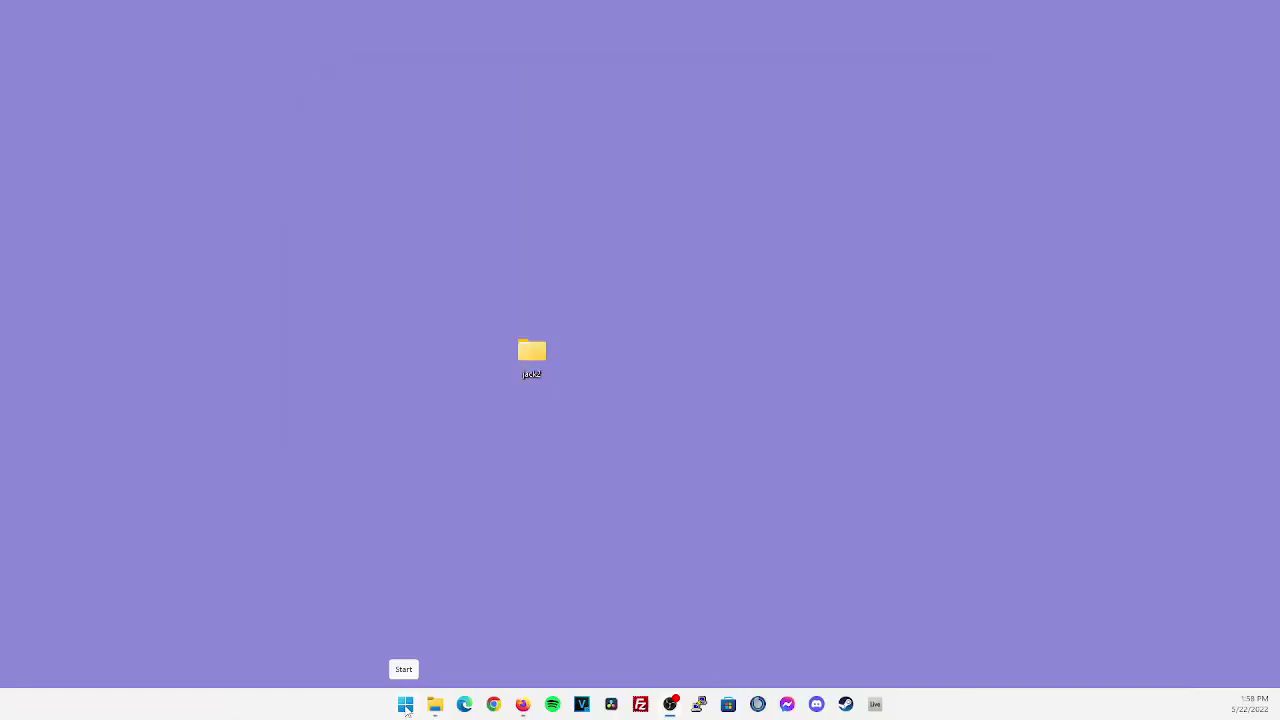
Browse the Start menu's All apps list down to QjackCtl.
click(405, 705)
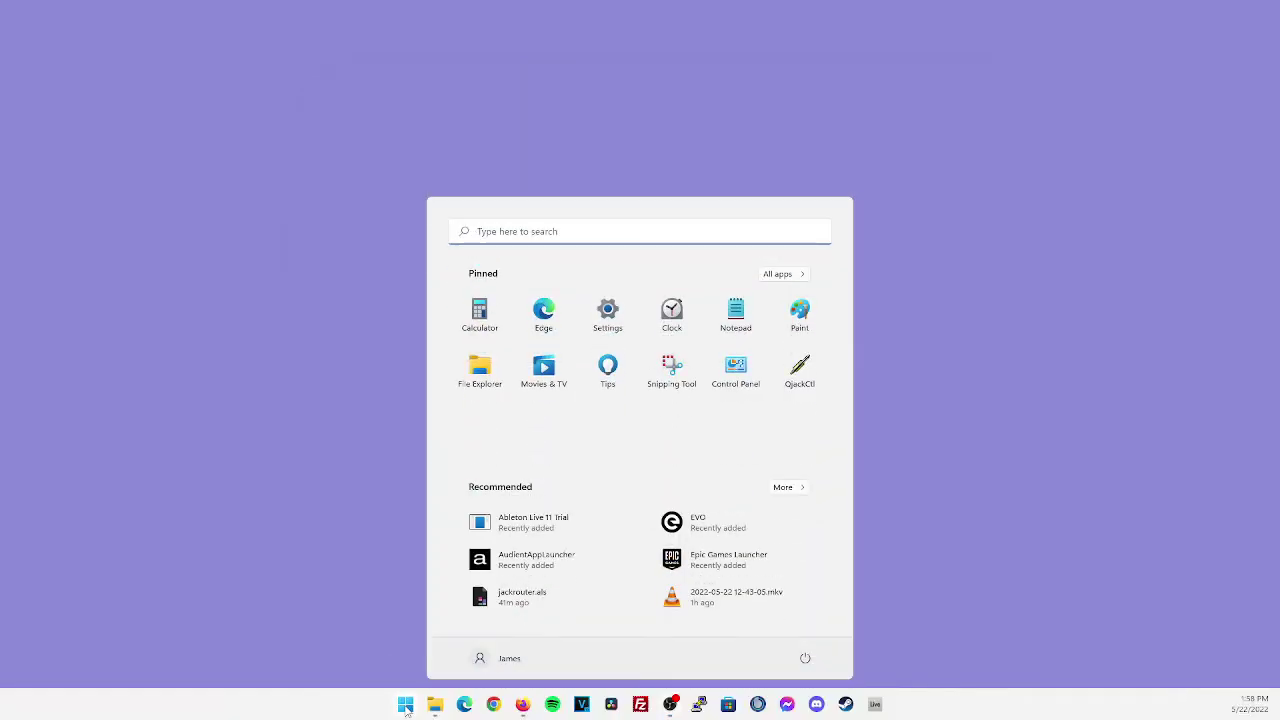
click(791, 279)
scroll(690, 388, down, 5)
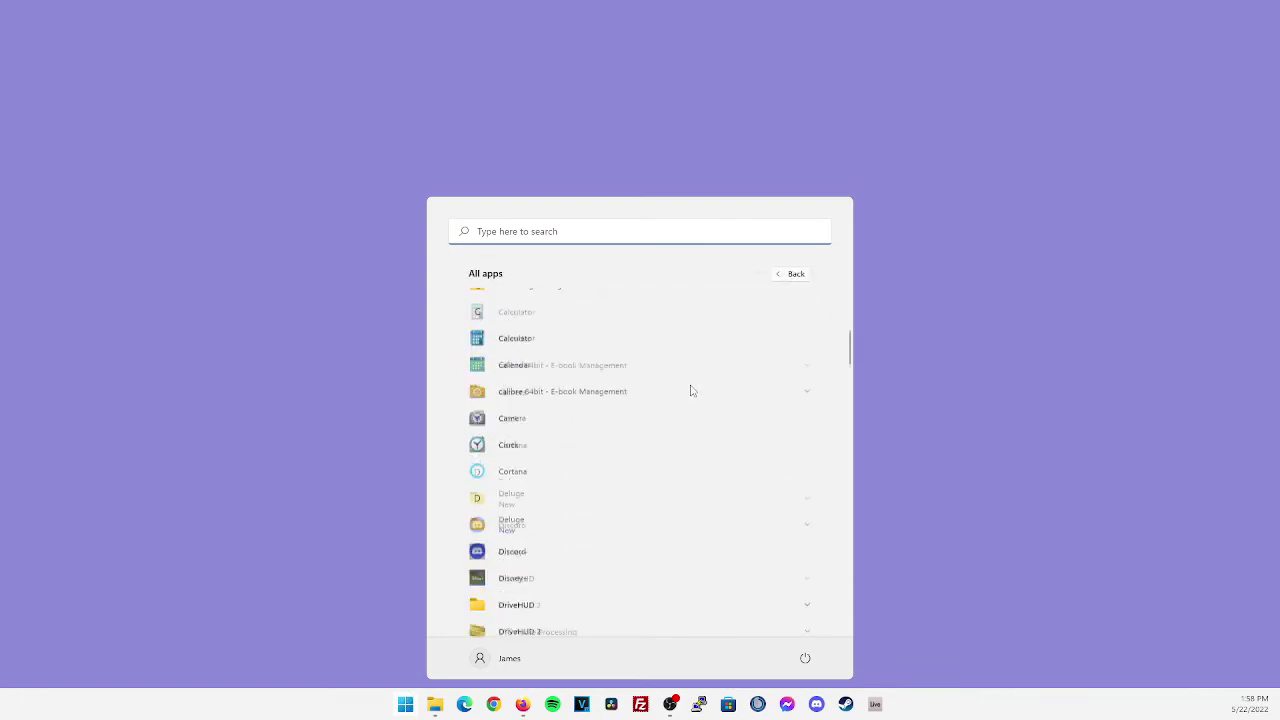
scroll(690, 390, down, 10)
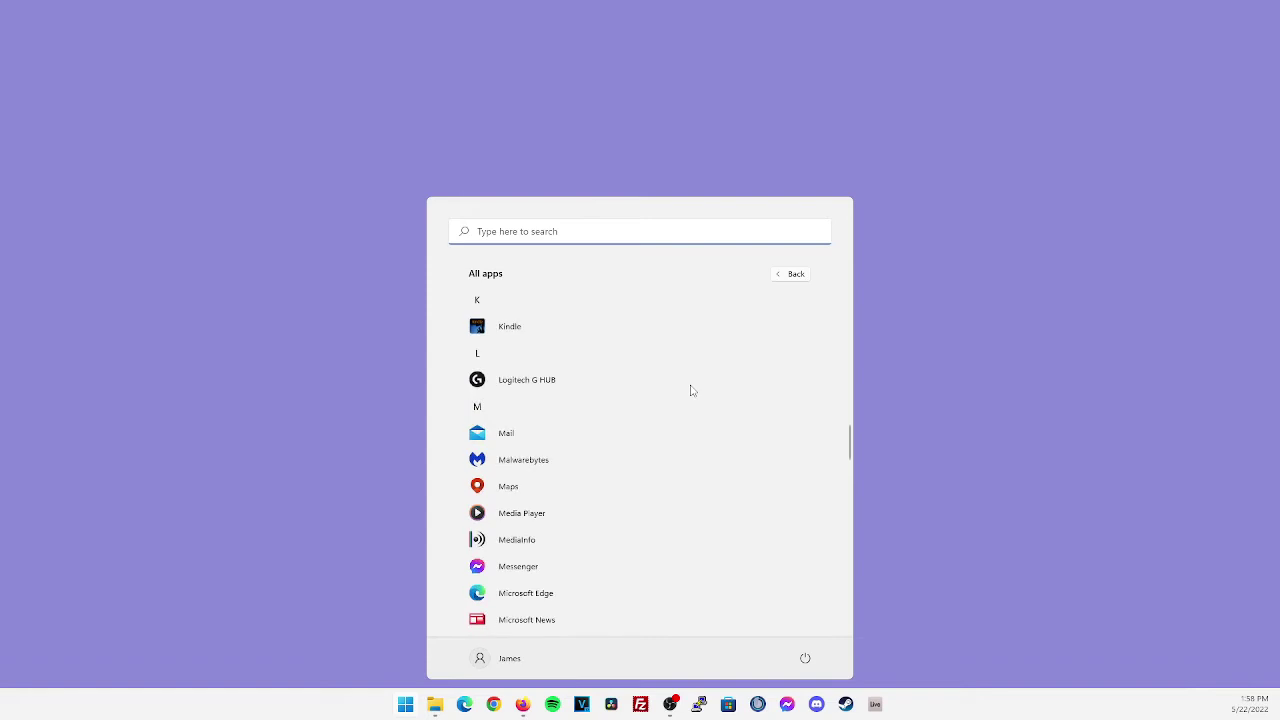
scroll(690, 390, down, 10)
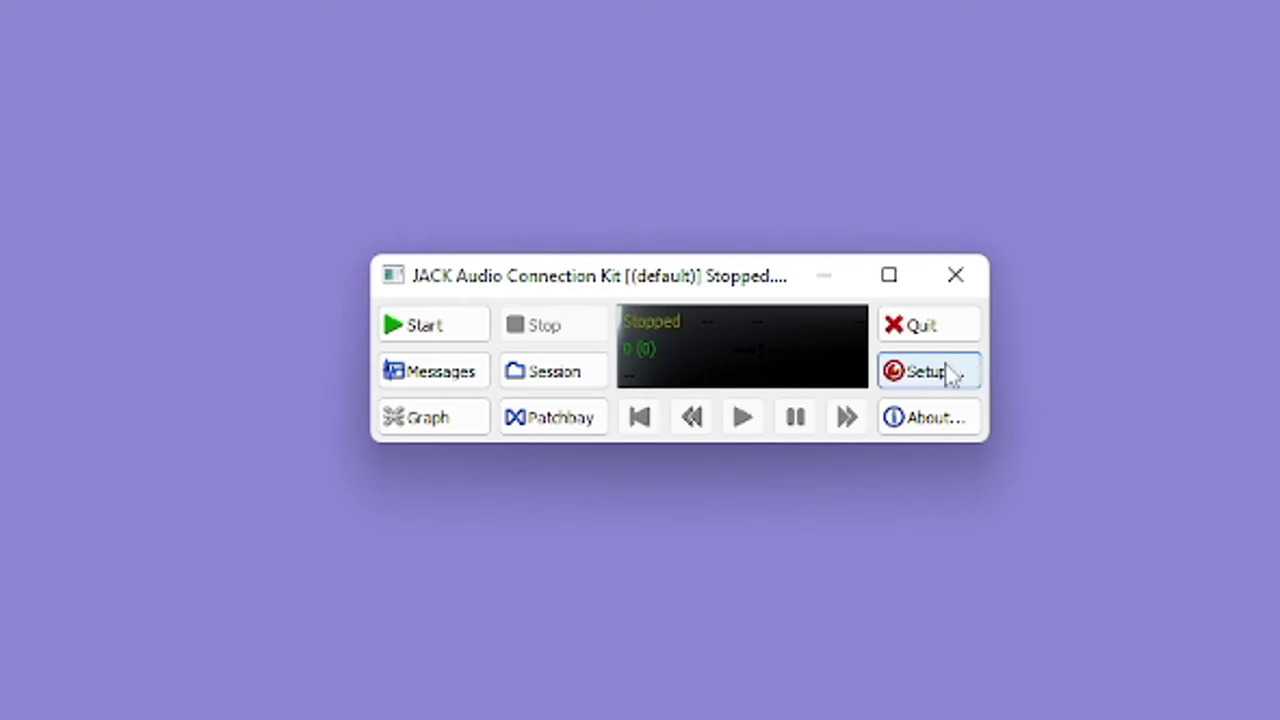
In QjackCtl Setup, choose the Audient USB ASIO driver as the interface.
click(968, 372)
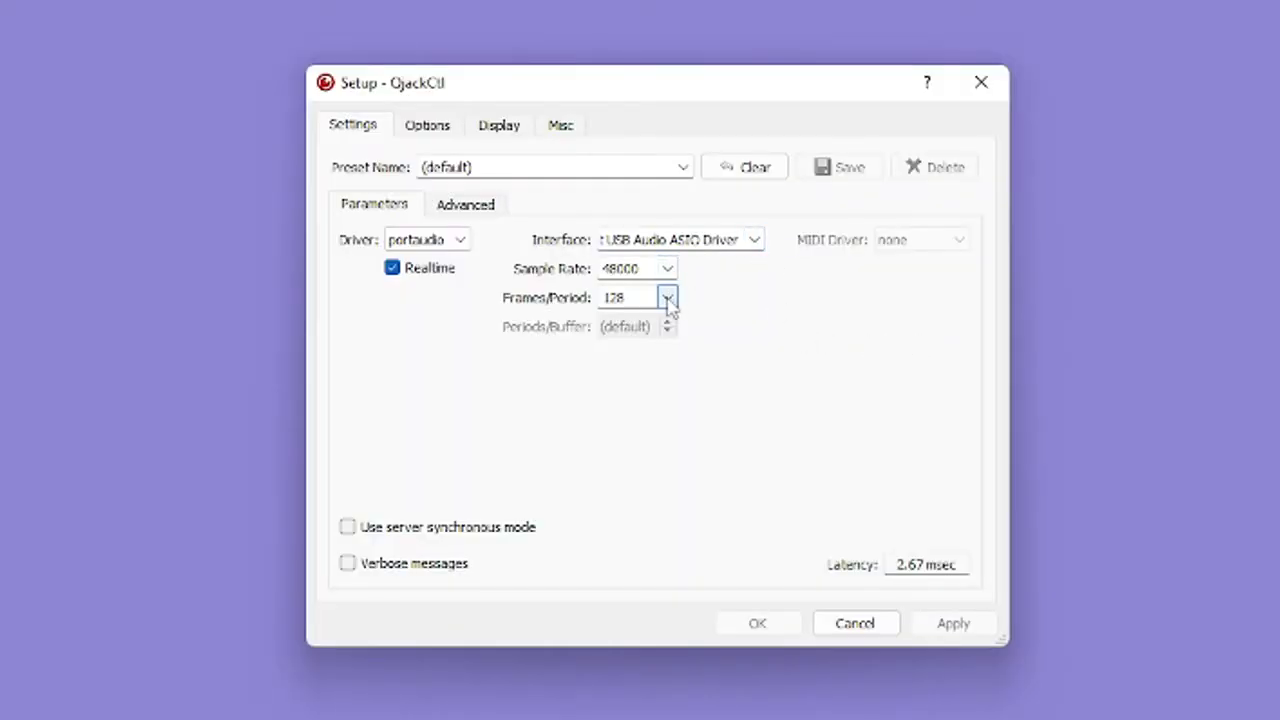
click(754, 240)
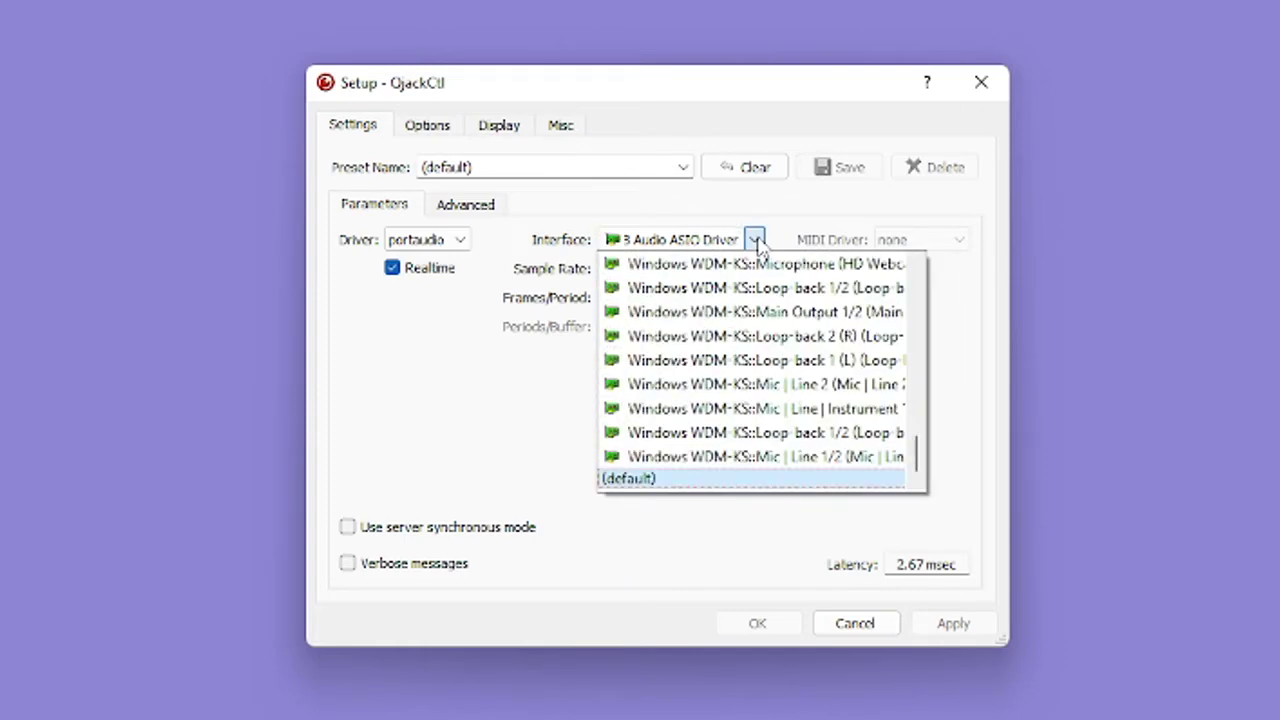
scroll(858, 436, up, 4)
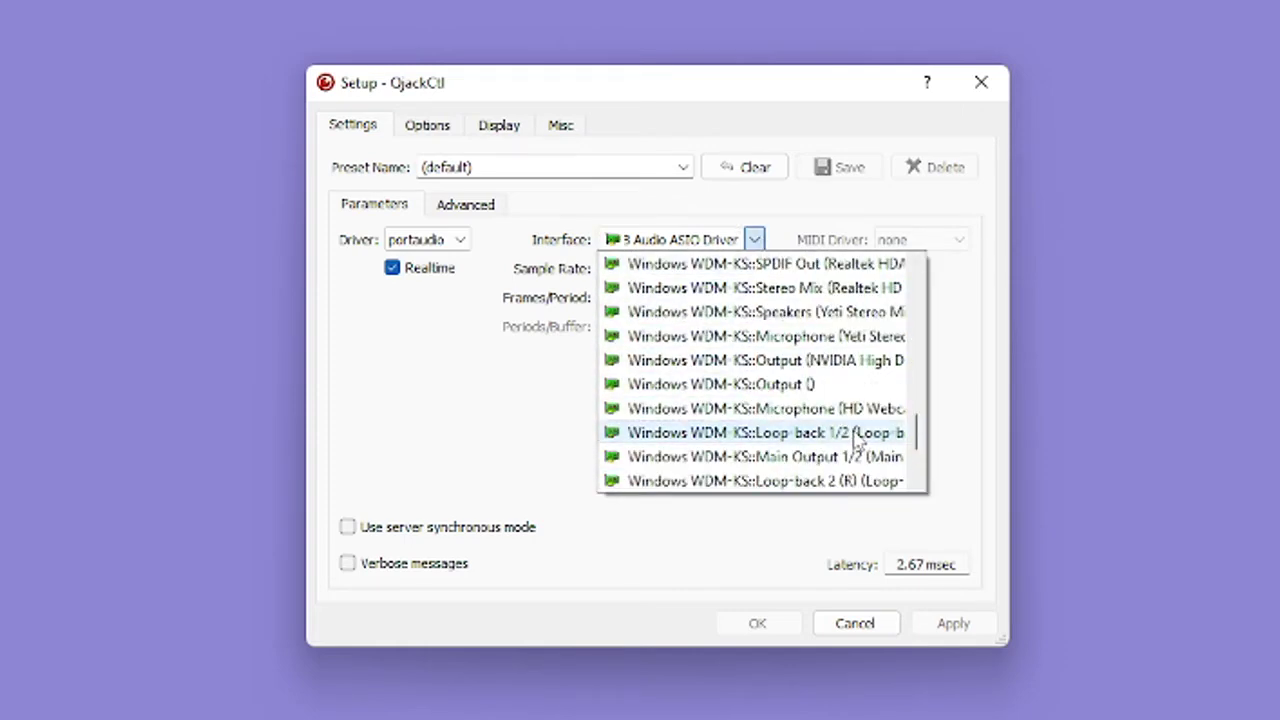
scroll(858, 436, up, 4)
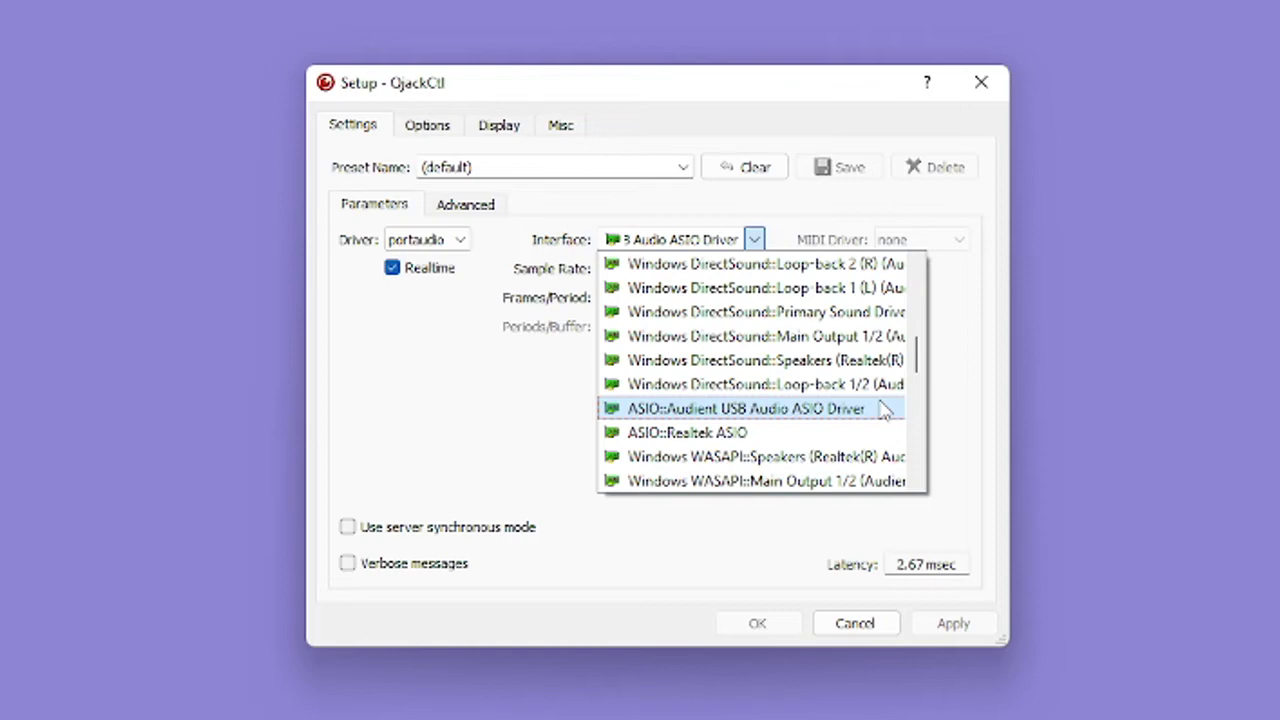
scroll(884, 410, up, 4)
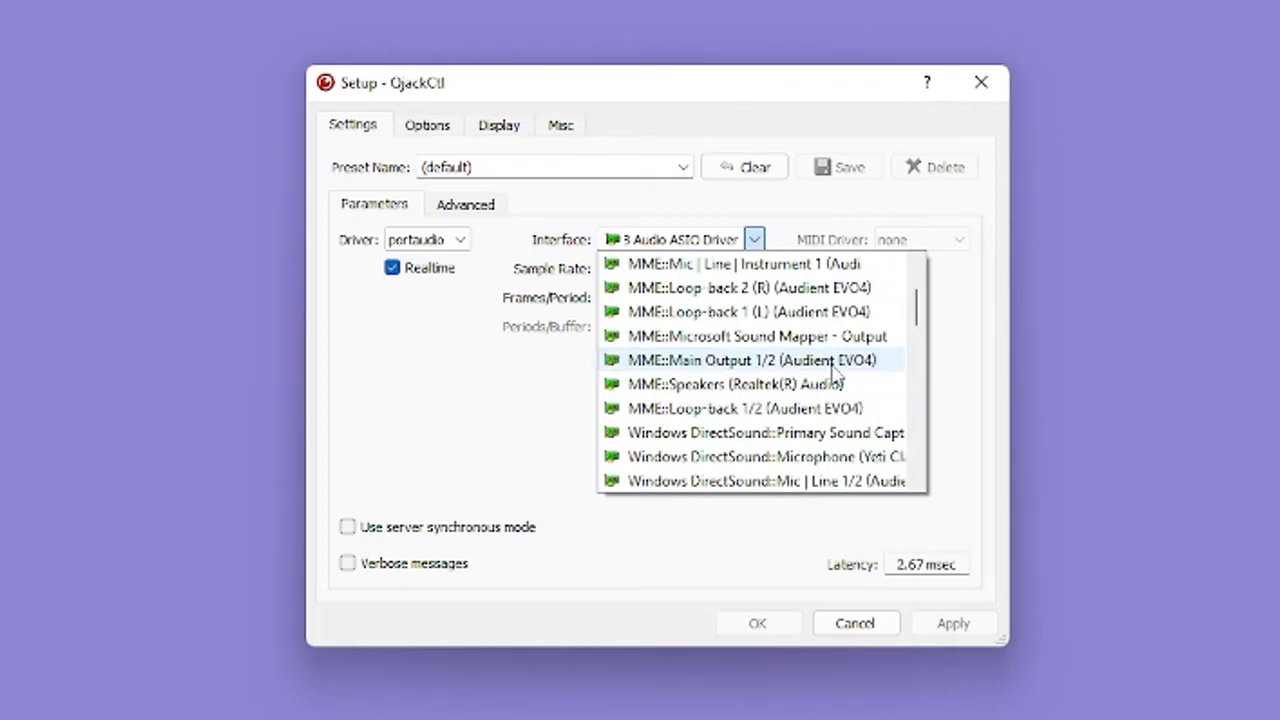
scroll(835, 372, up, 2)
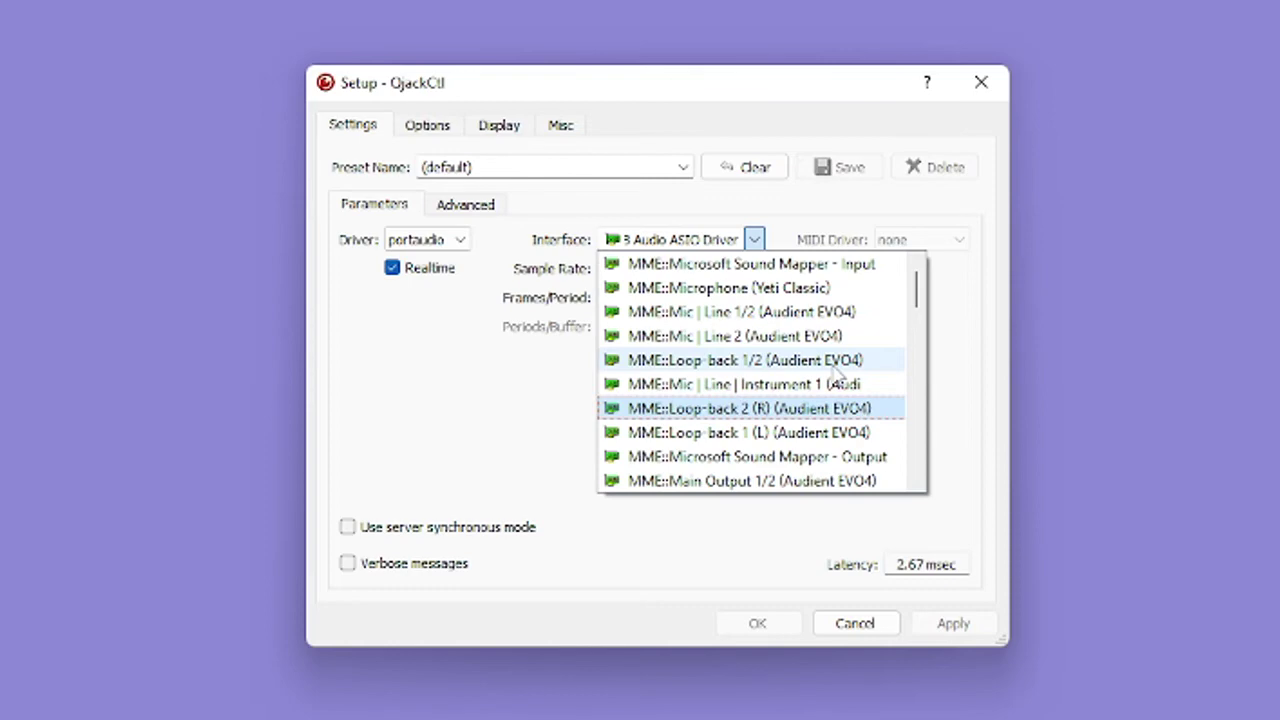
scroll(838, 372, down, 6)
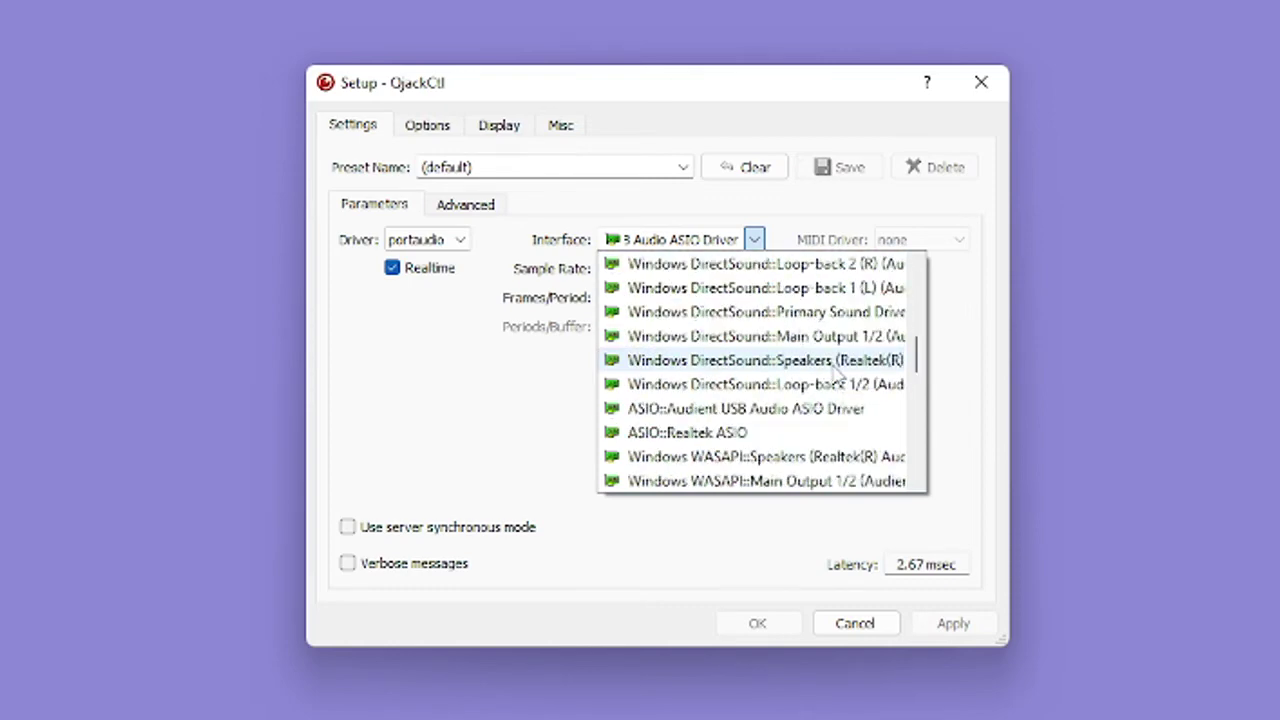
scroll(835, 372, down, 1)
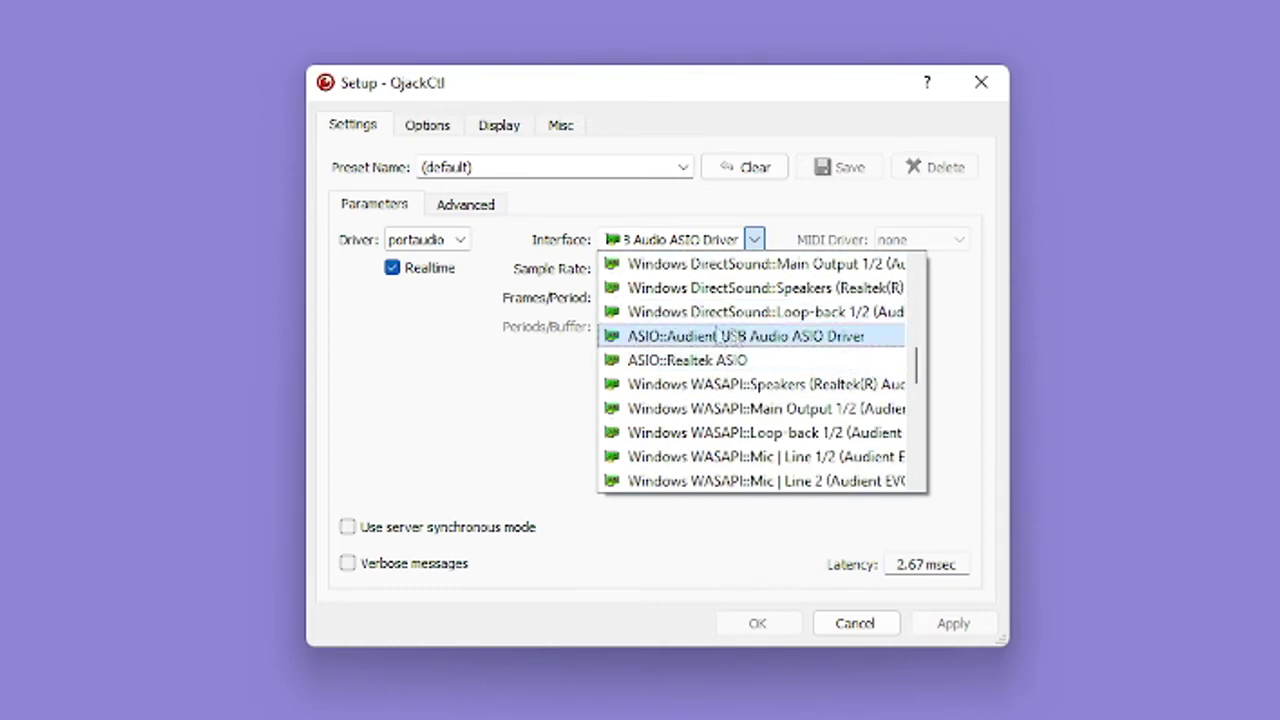
click(884, 338)
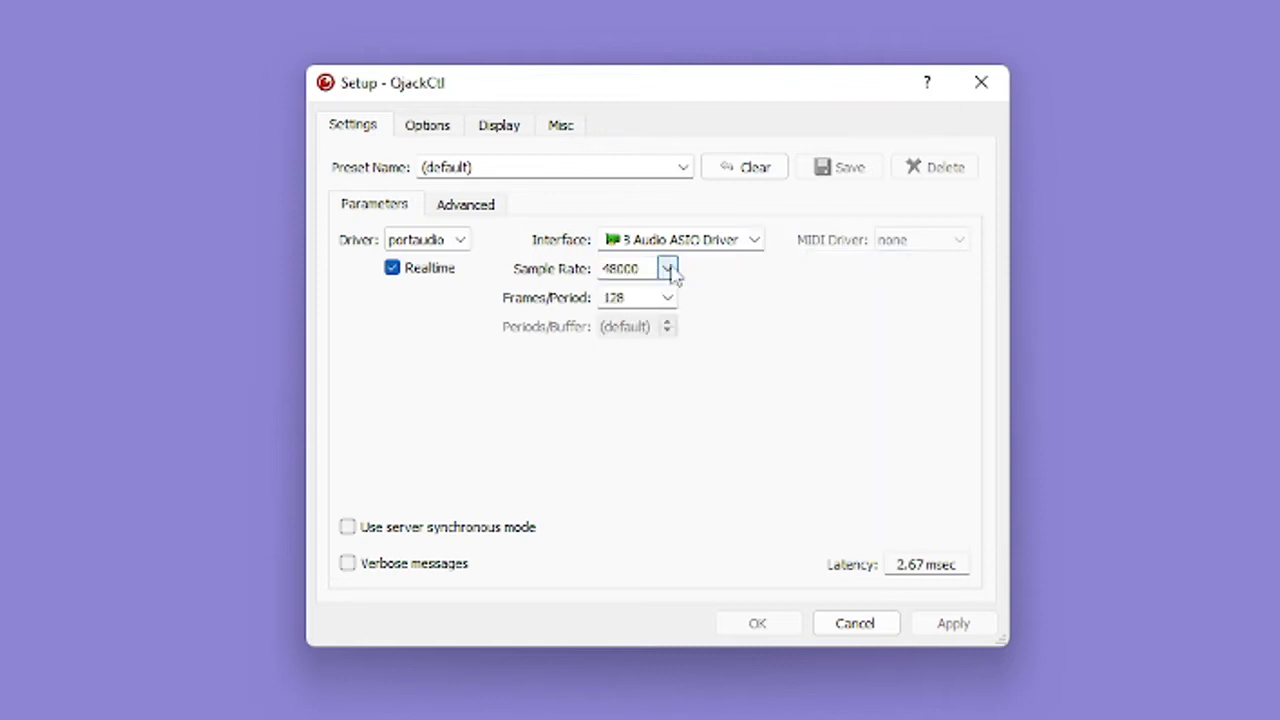
Set sample rate 48000 and 128 frames per period, then apply.
click(668, 270)
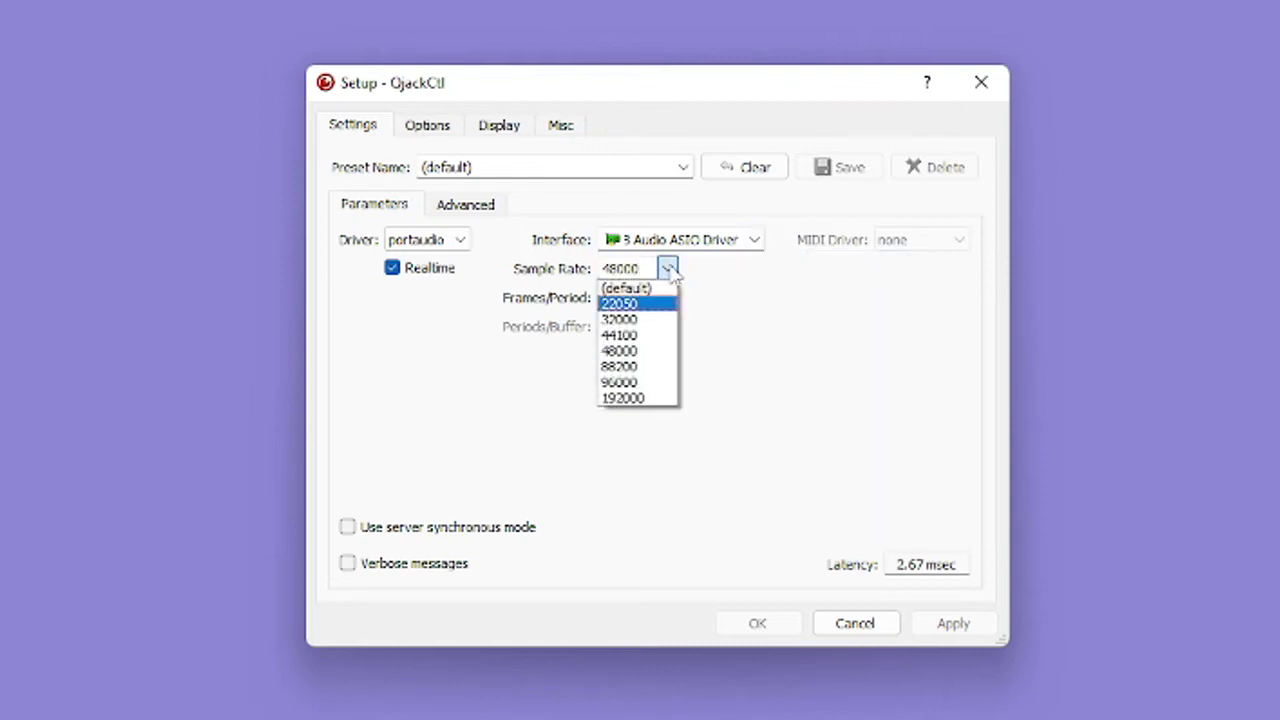
click(656, 352)
click(667, 298)
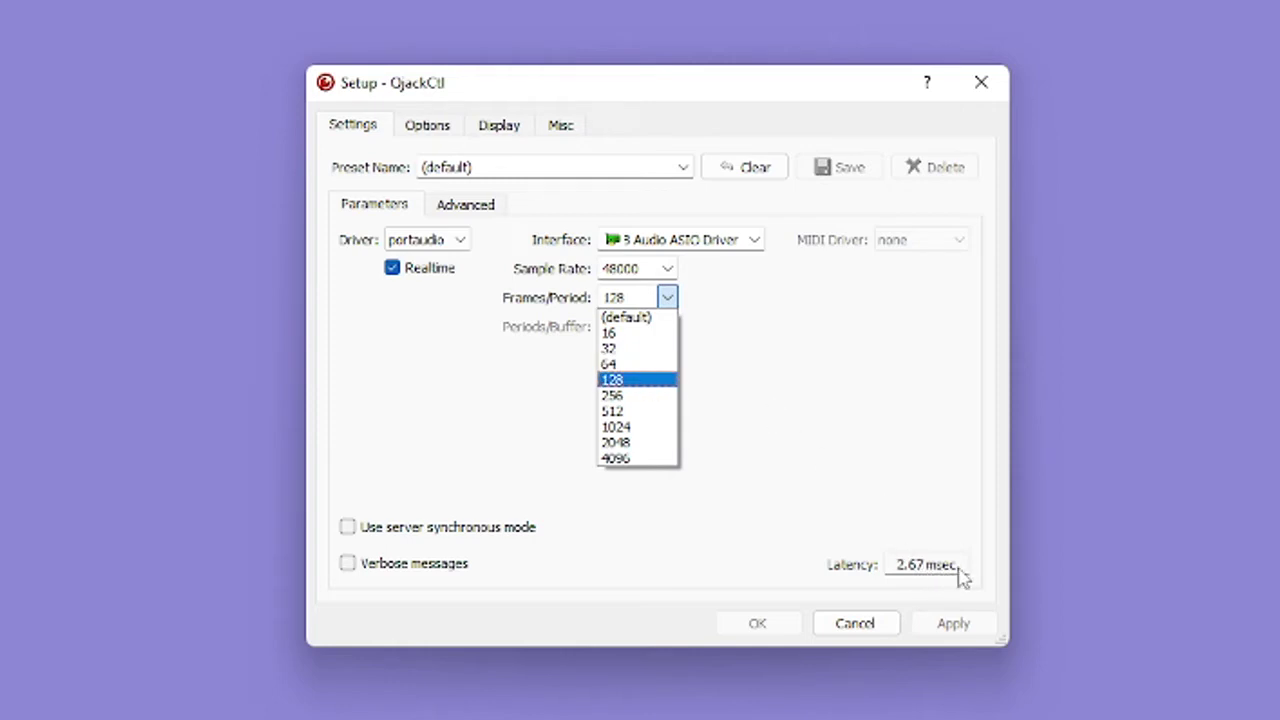
click(635, 412)
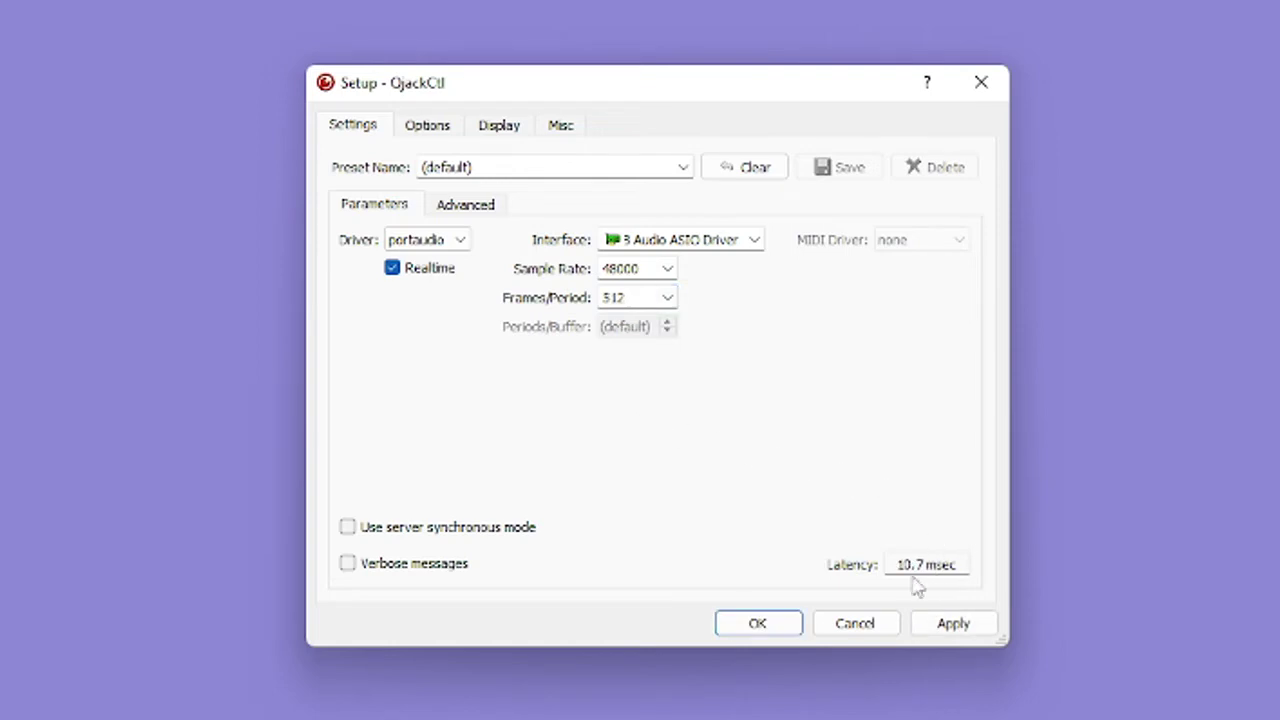
click(667, 297)
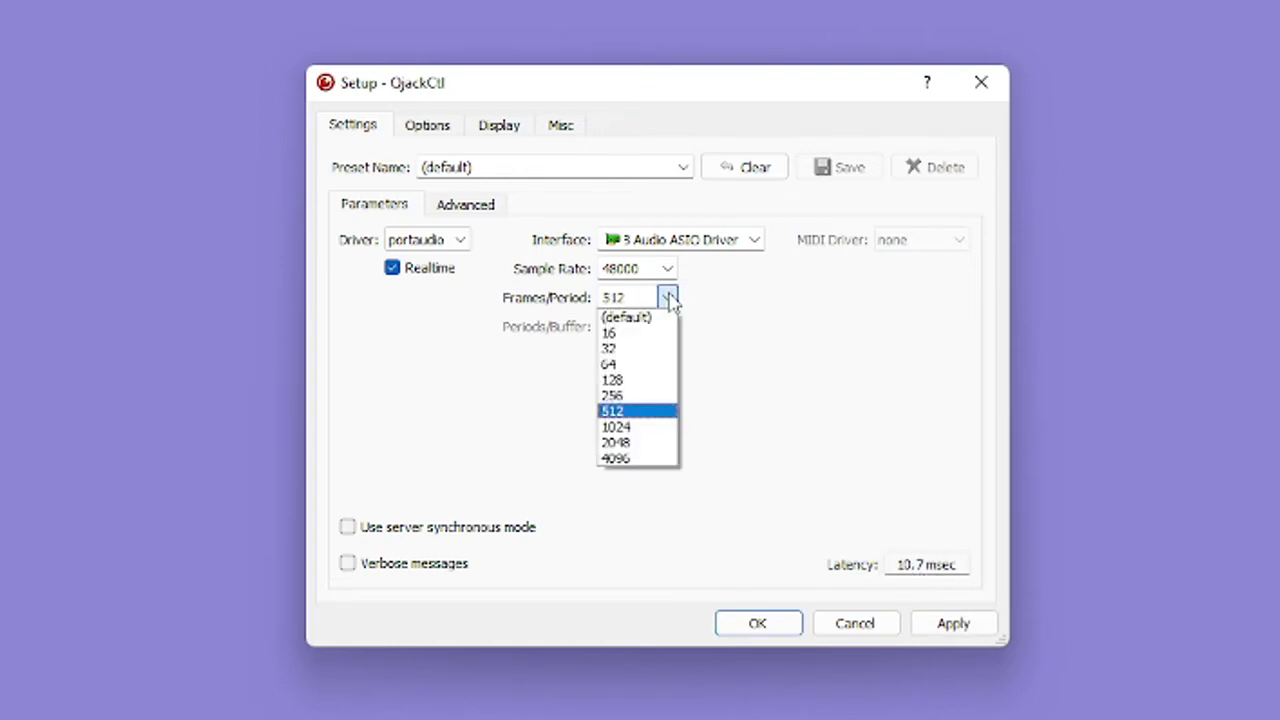
click(631, 386)
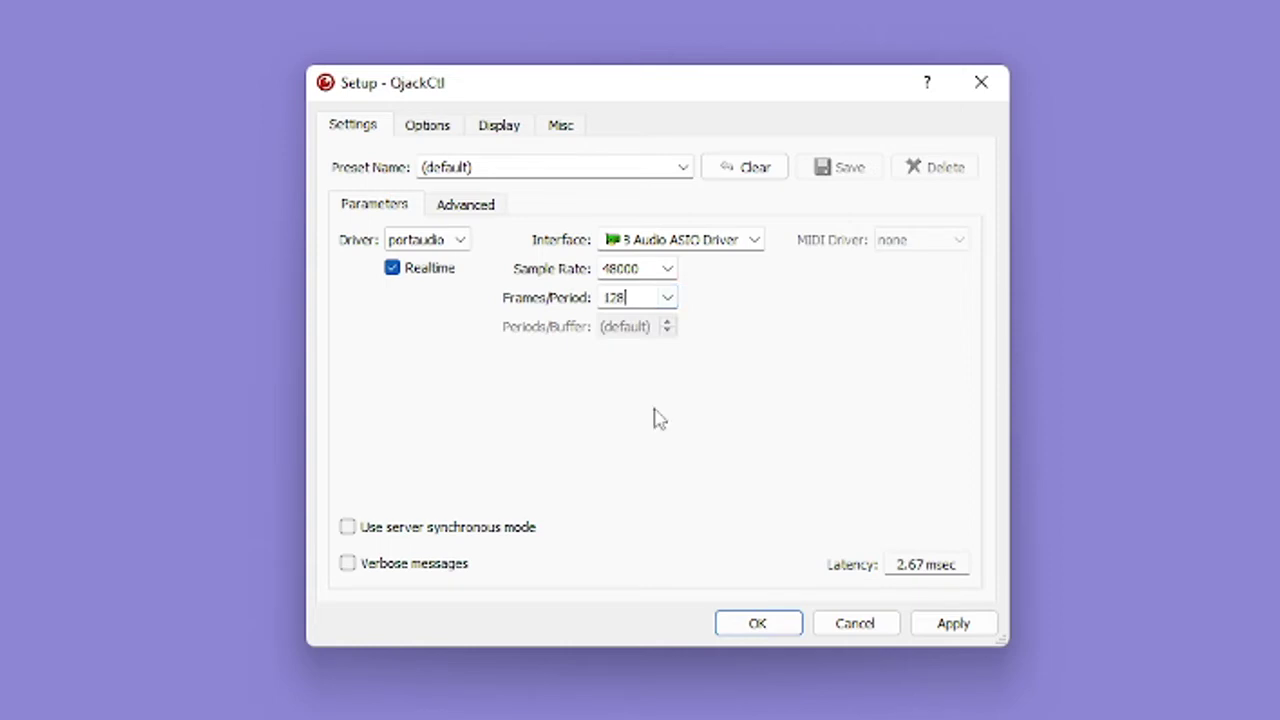
click(974, 628)
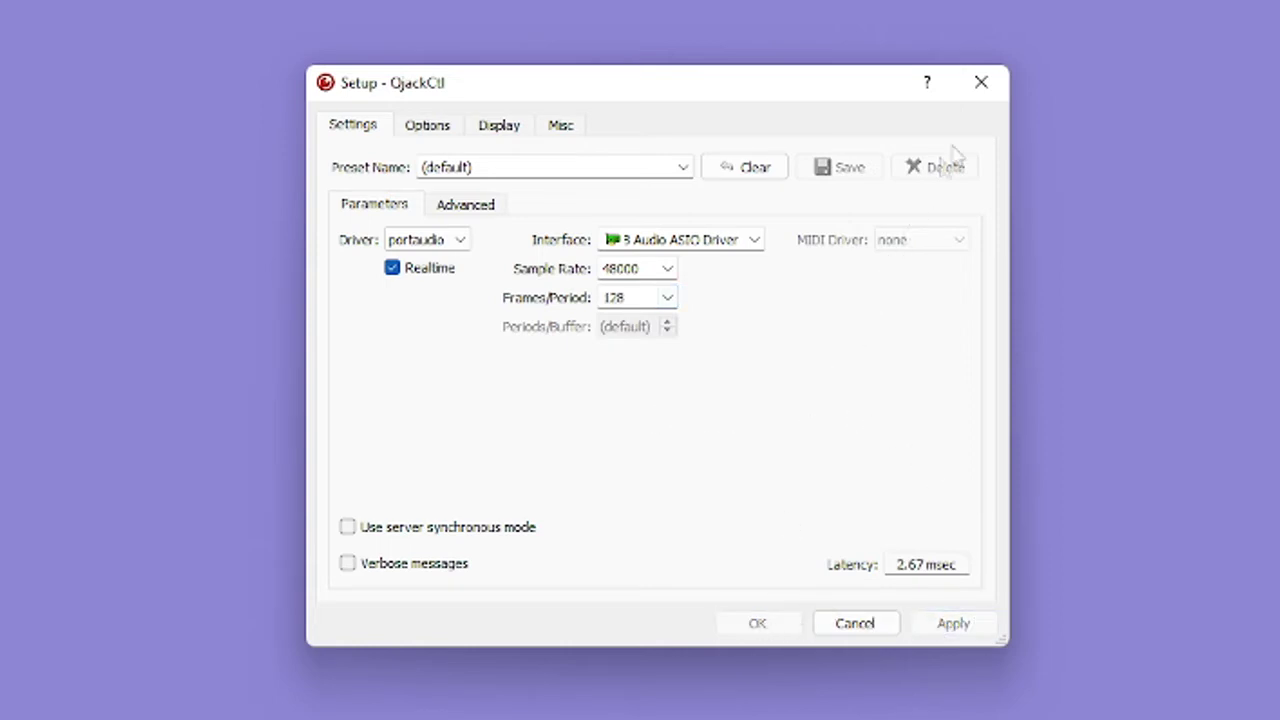
Close Setup, start the JACK server at 48000 Hz, and open the Graph window.
click(985, 85)
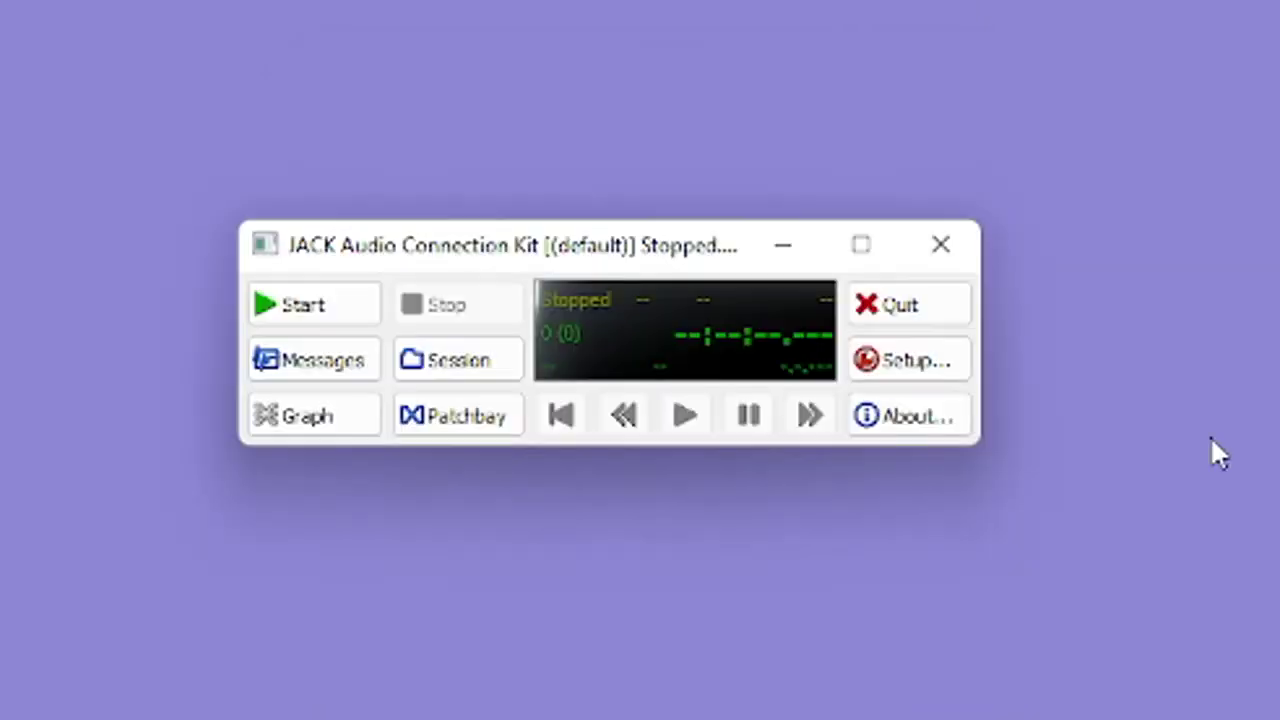
click(340, 306)
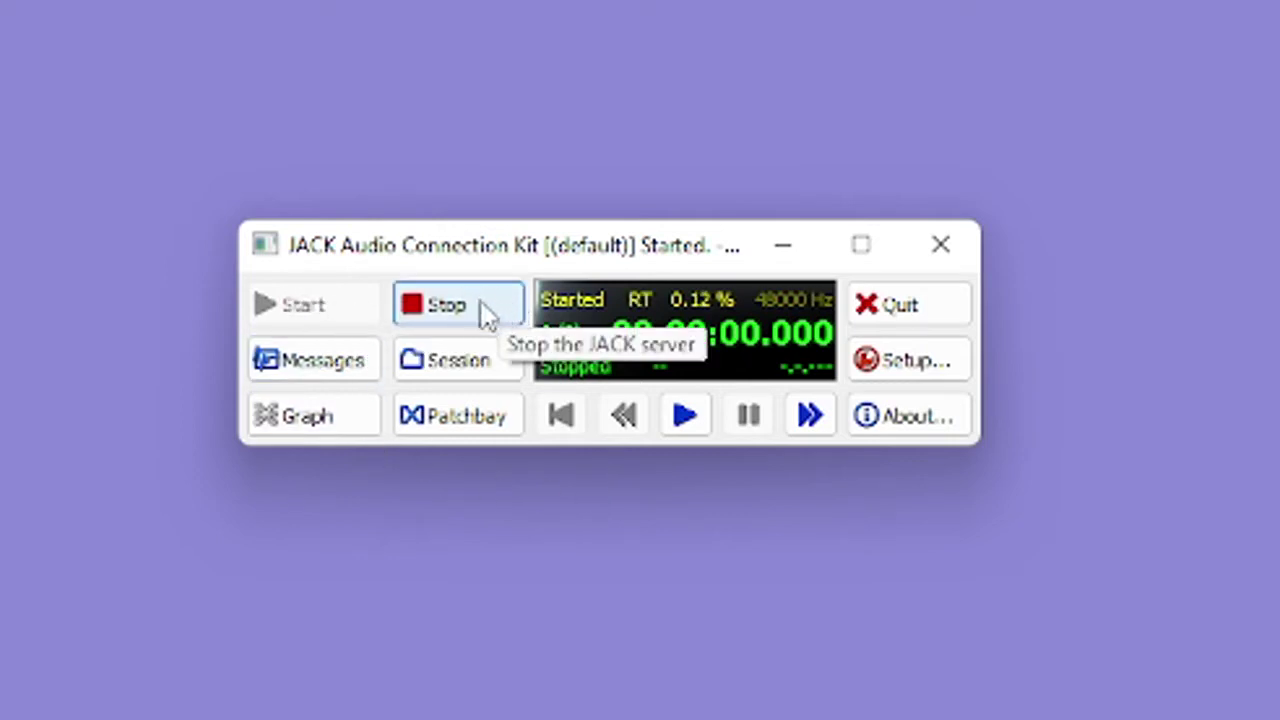
click(1257, 286)
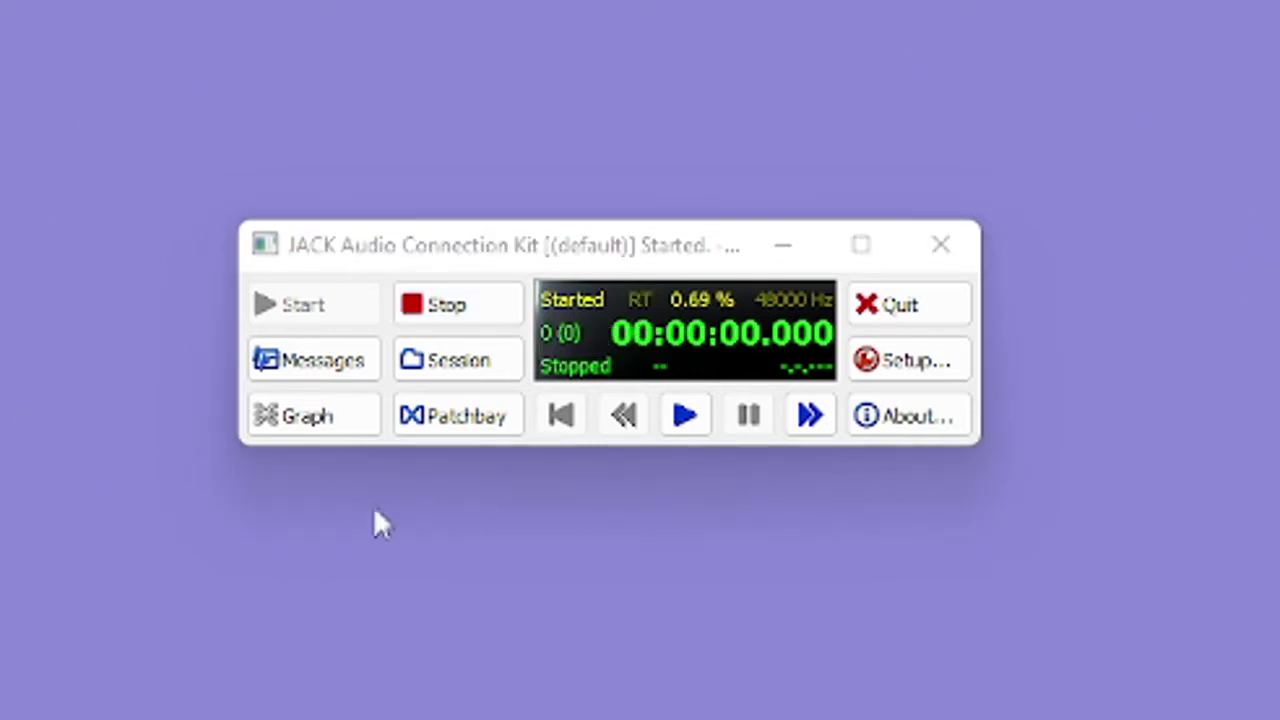
click(343, 414)
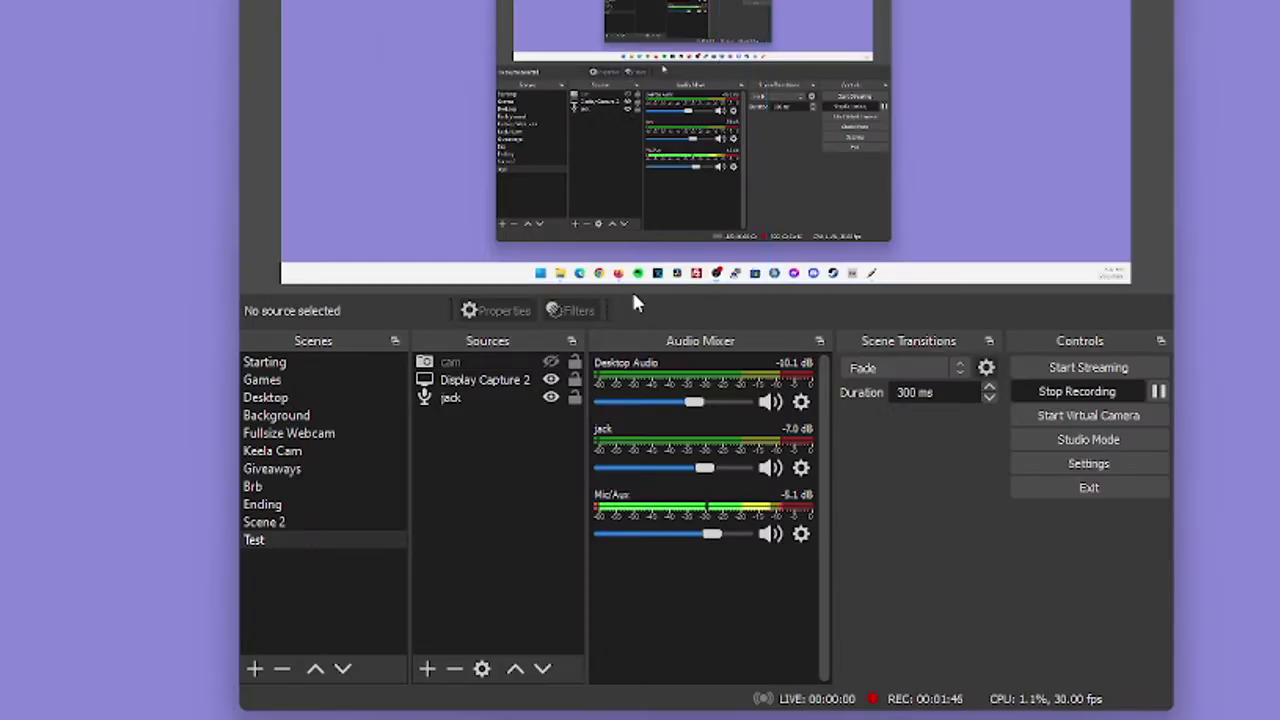
Verify the jack source's properties map OBS Channel 1 to In1 and Channel 2 to In2.
click(481, 398)
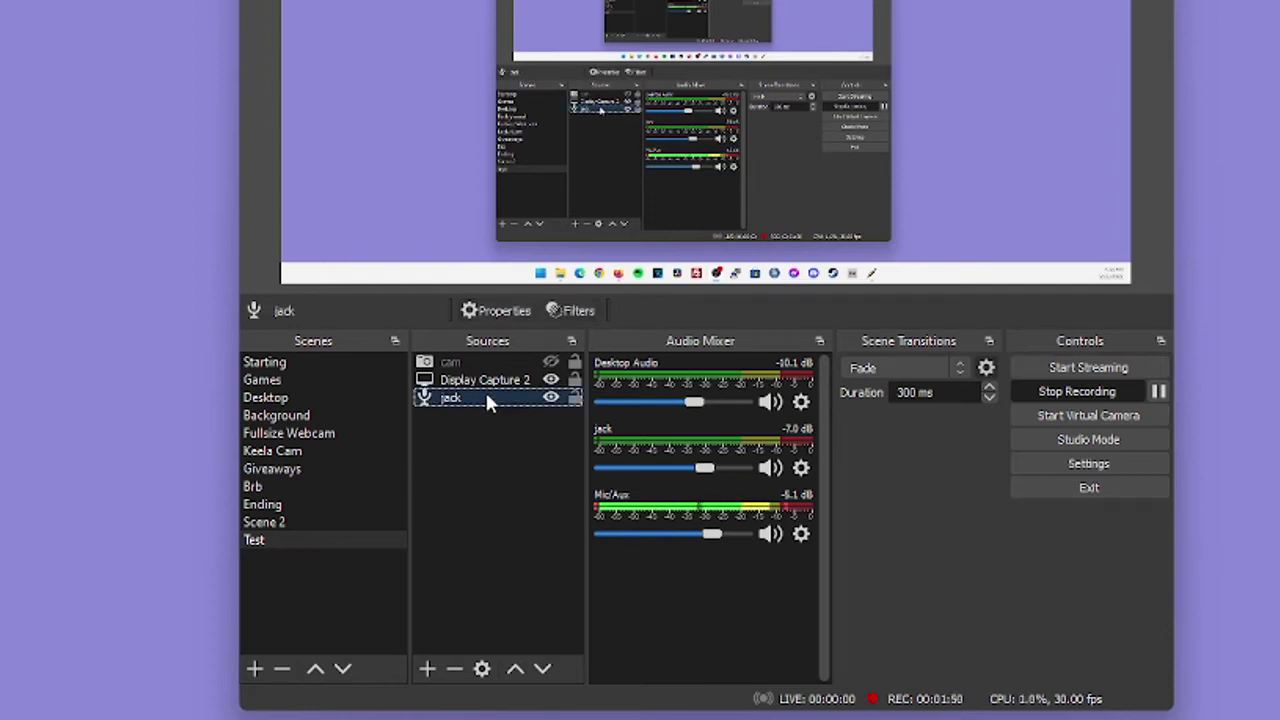
double_click(486, 398)
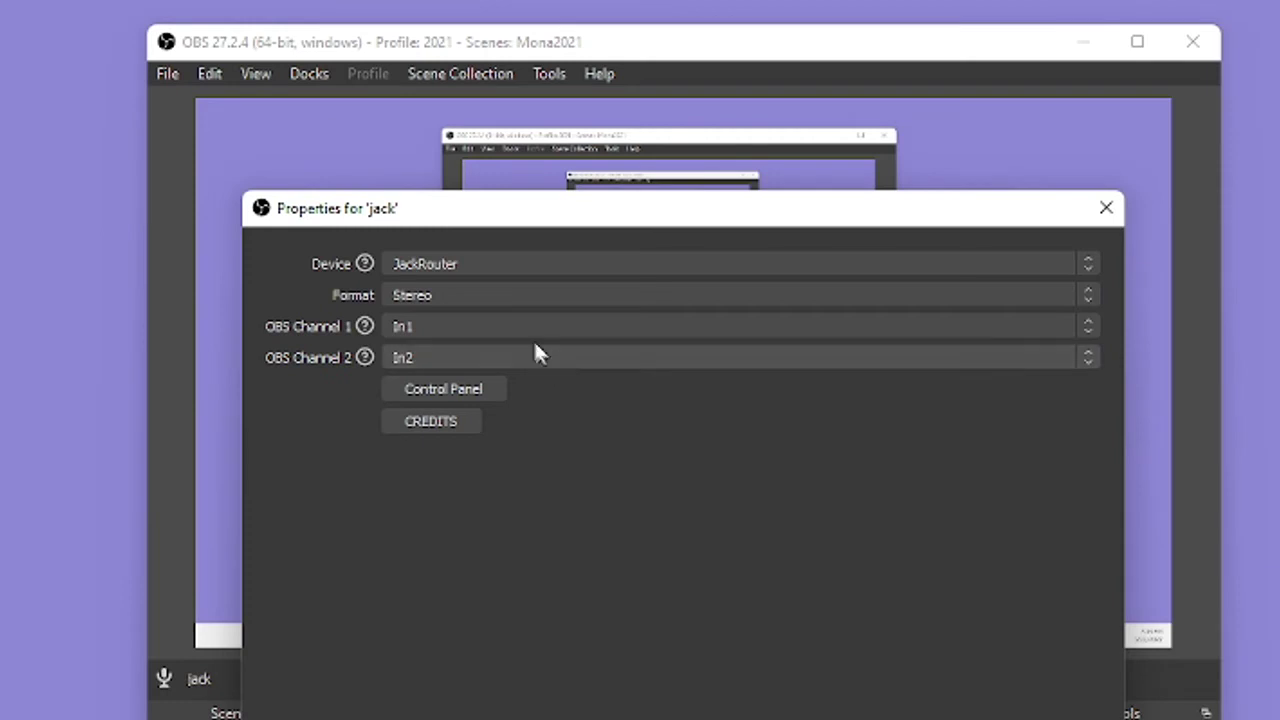
click(570, 8)
click(508, 358)
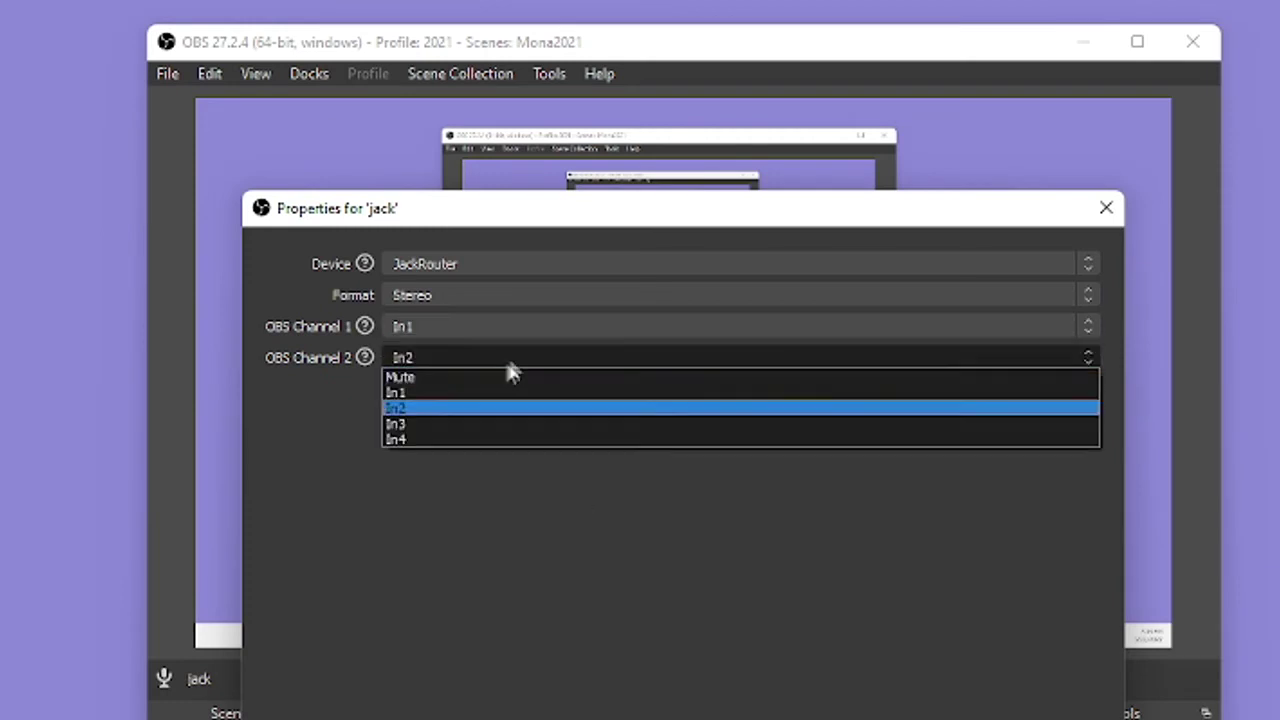
click(702, 408)
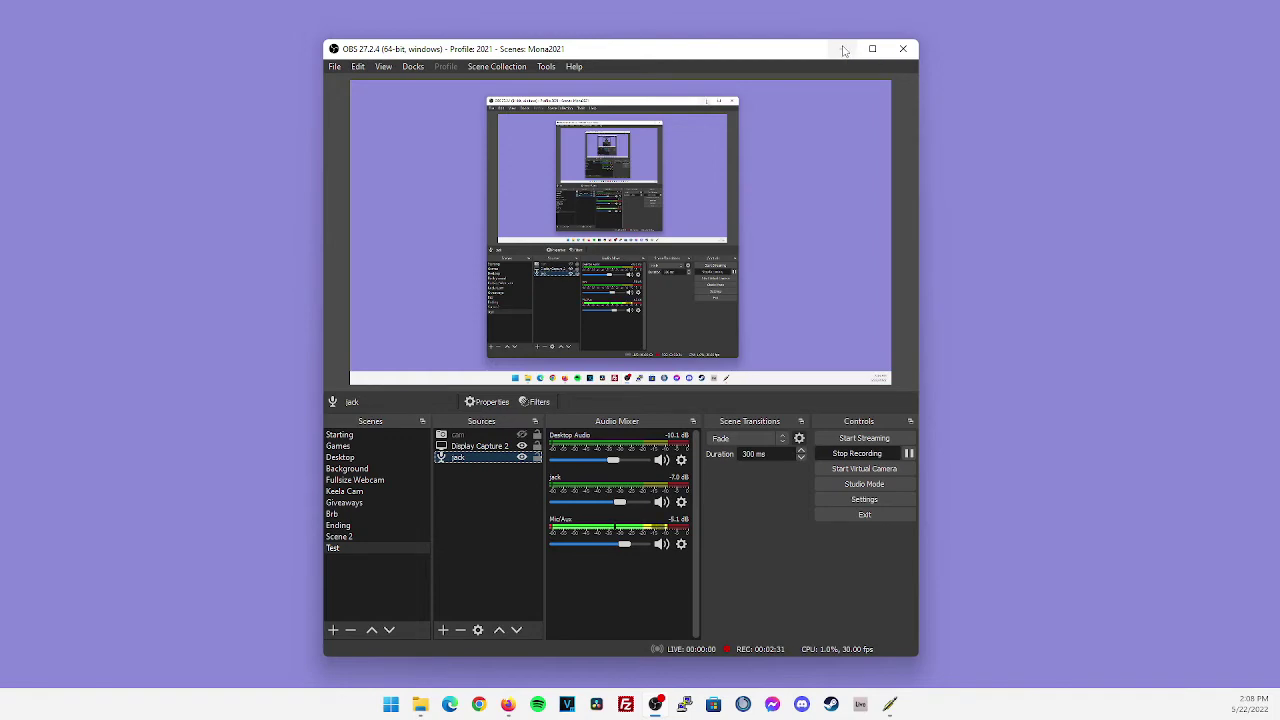
click(1082, 42)
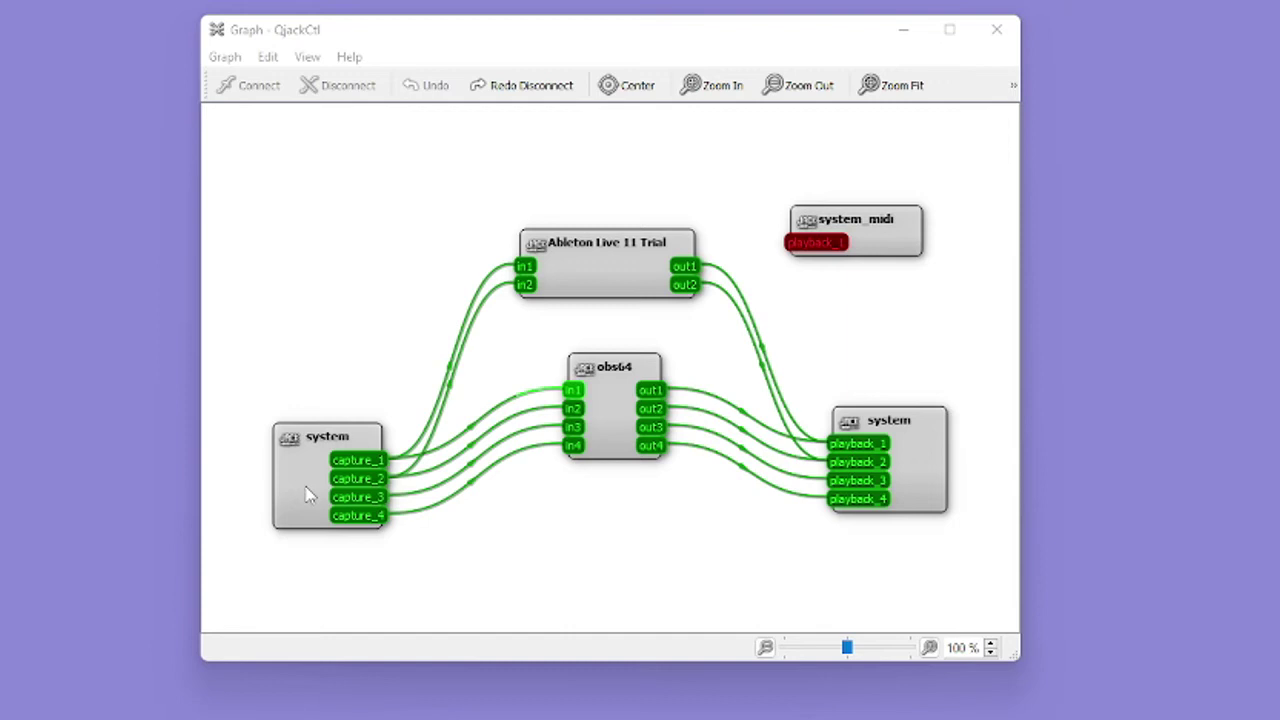
Disconnect all connections from the left system capture node in the Graph.
click(306, 456)
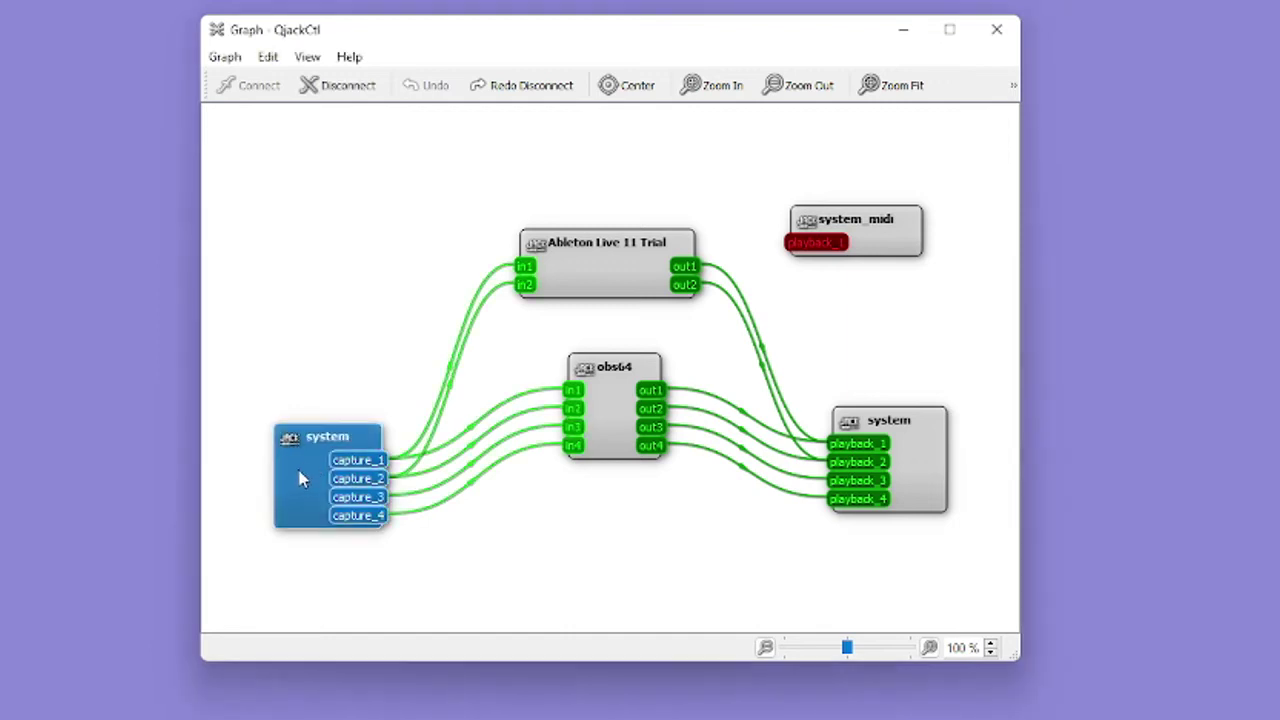
click(356, 88)
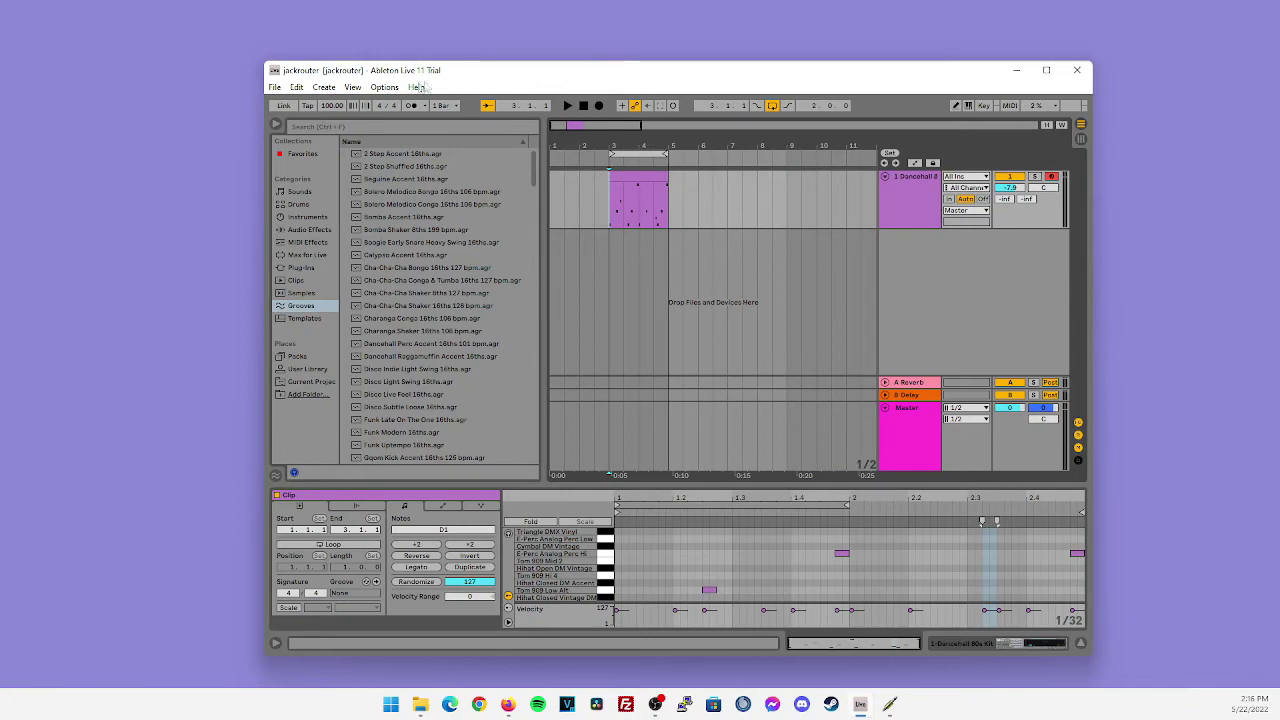
In Live's audio preferences, keep ASIO driver type and select JackRouter as the device.
click(383, 88)
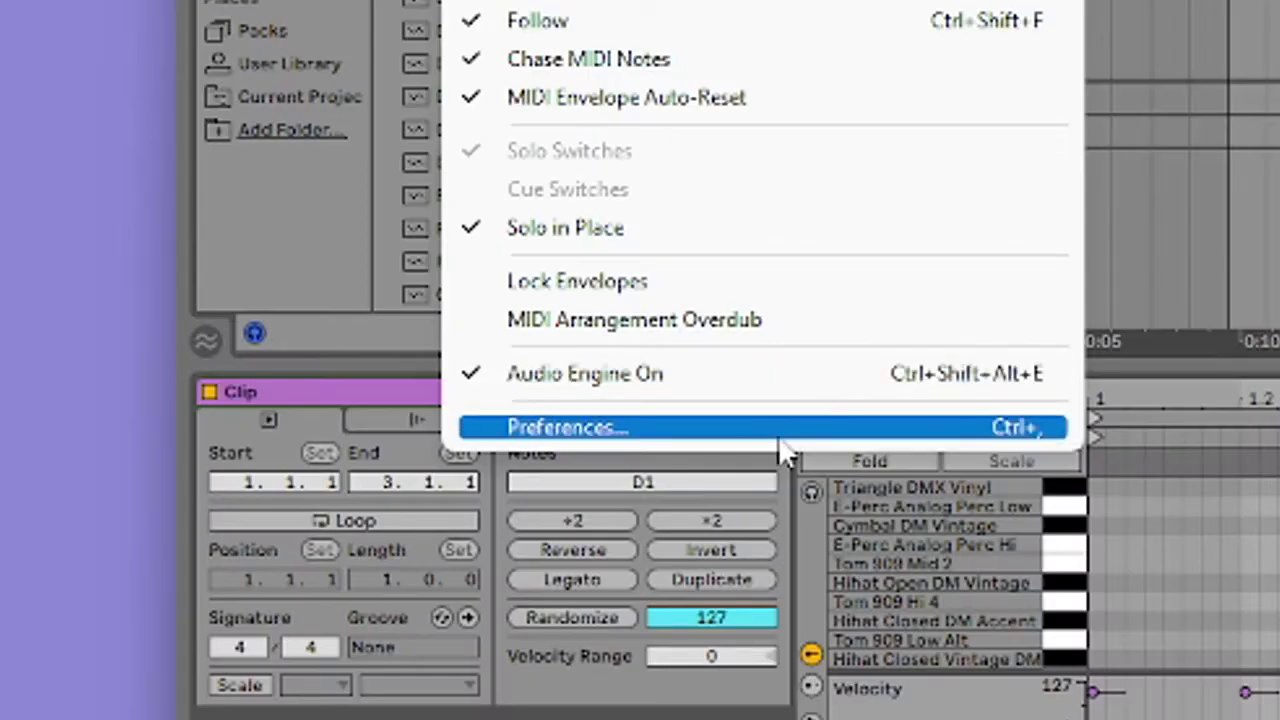
click(500, 510)
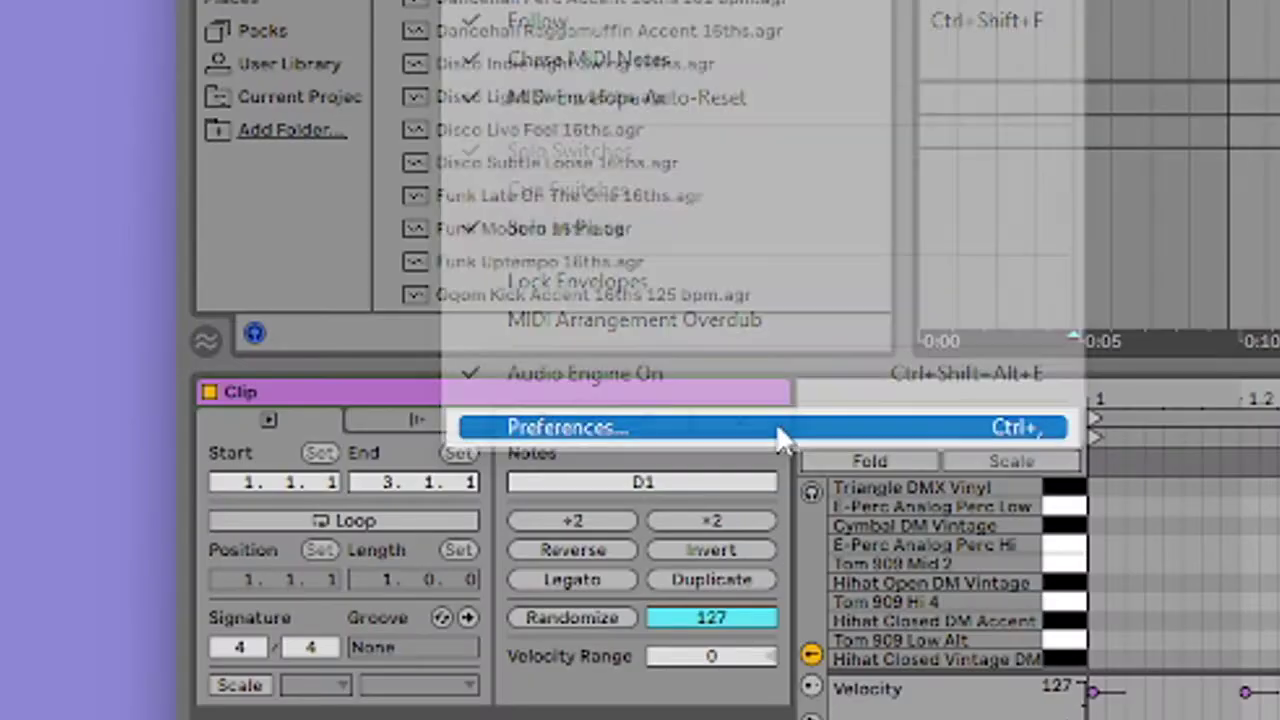
click(660, 218)
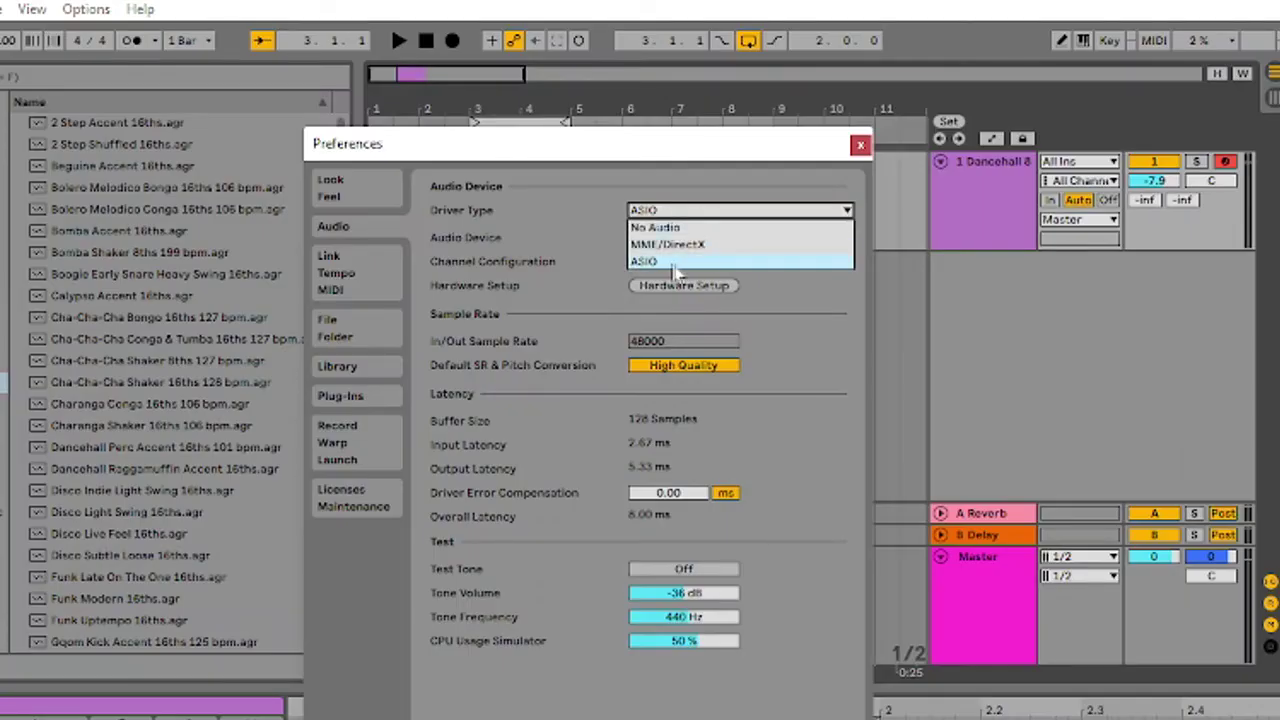
click(528, 242)
click(724, 240)
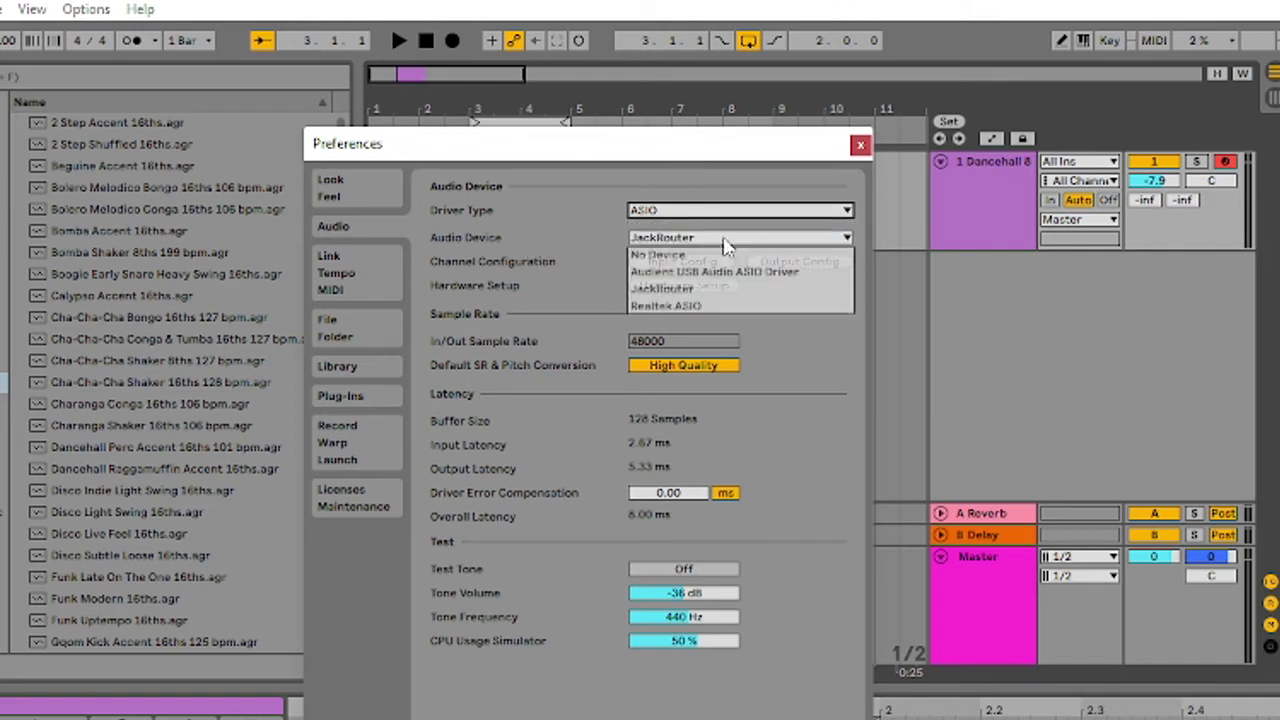
click(688, 290)
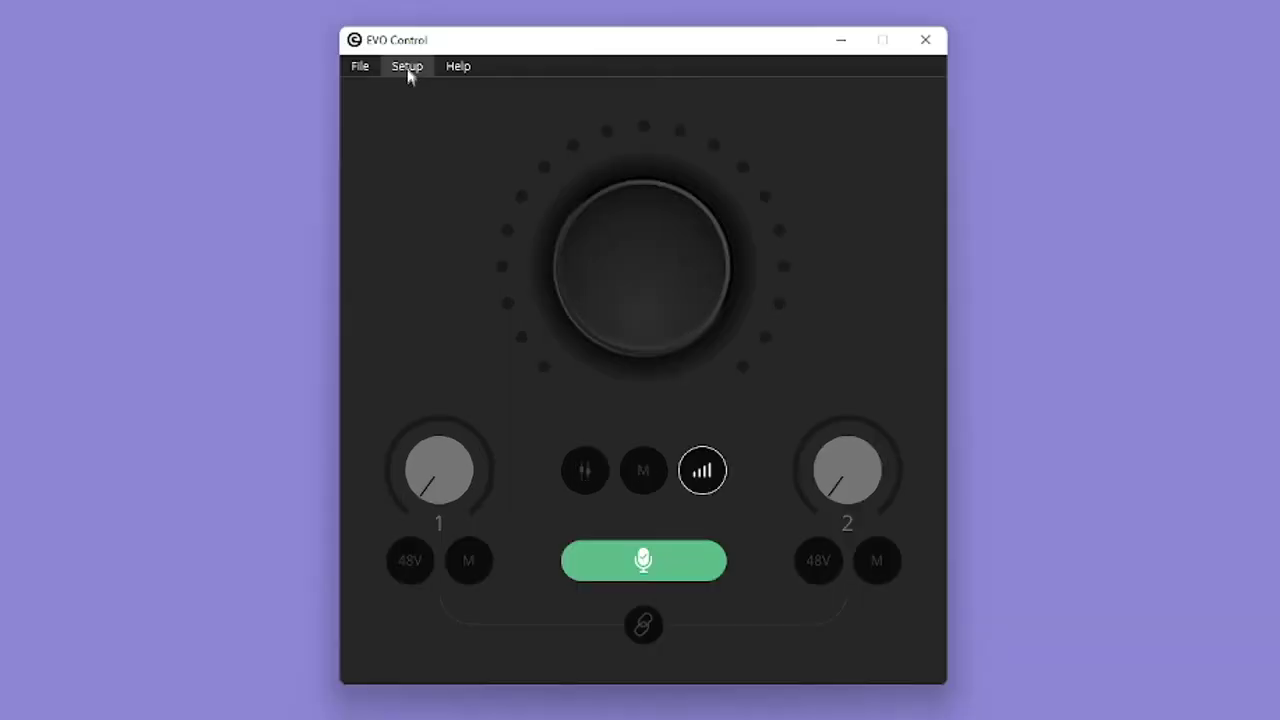
Confirm EVO Control's setup shows 48KHz sample rate and a 128-sample ASIO buffer.
click(459, 134)
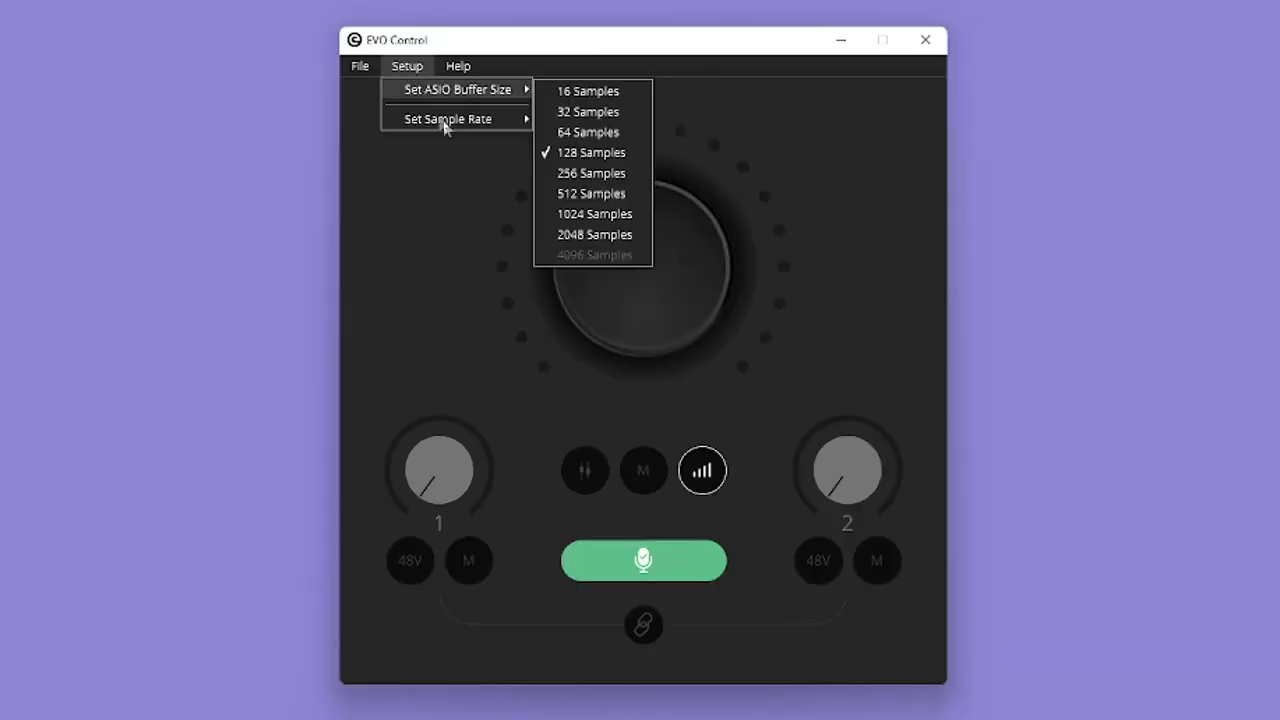
mouse_move(449, 122)
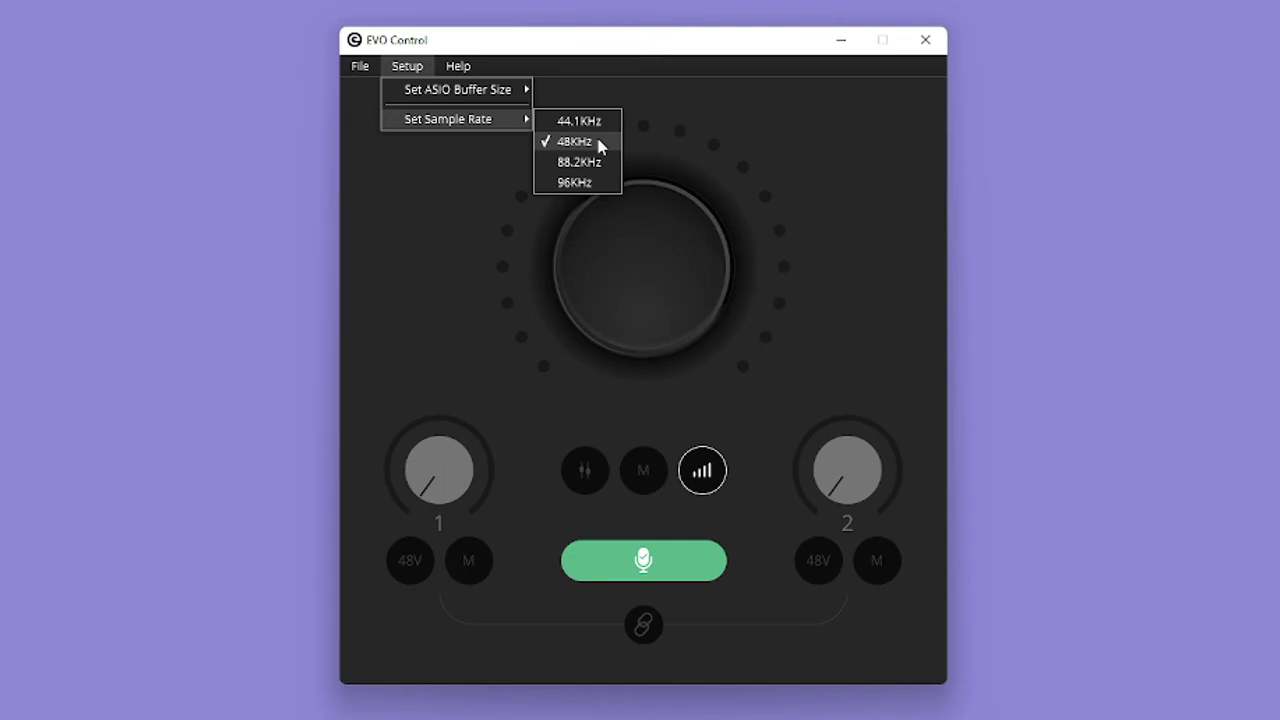
mouse_move(459, 91)
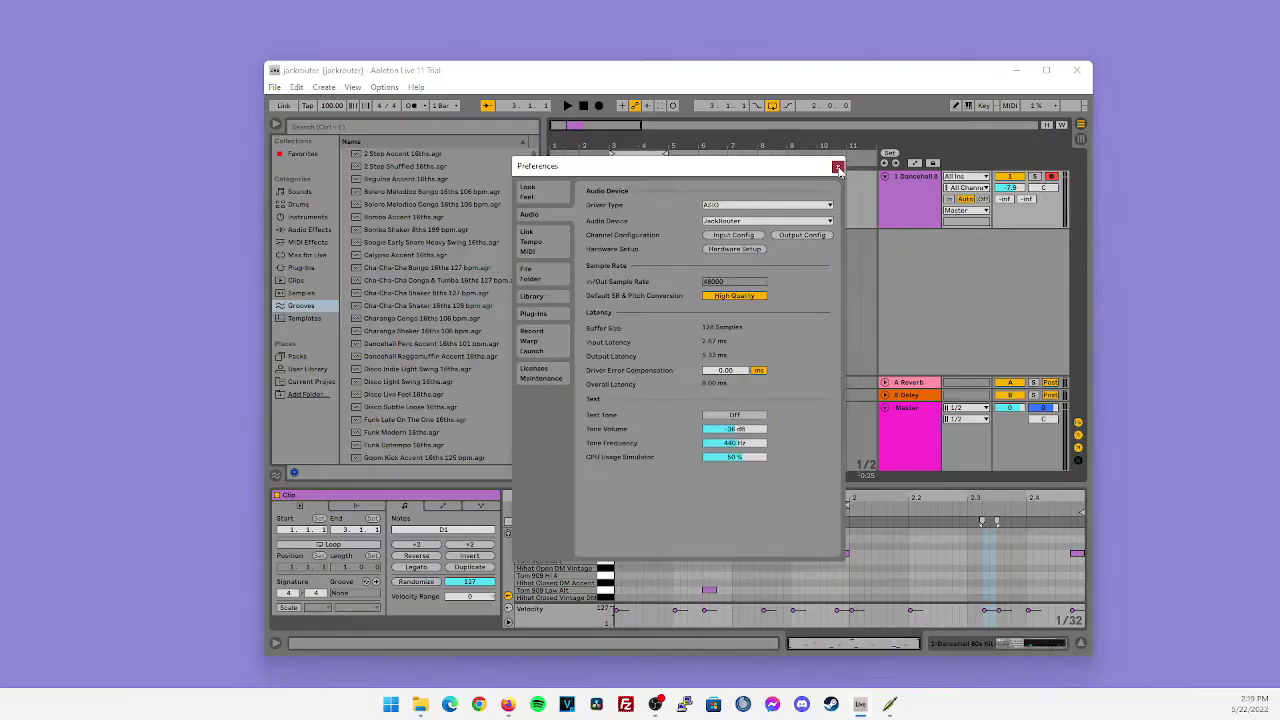
Close Live's preferences, start the set playing, and switch to the QjackCtl Graph.
click(881, 131)
click(567, 106)
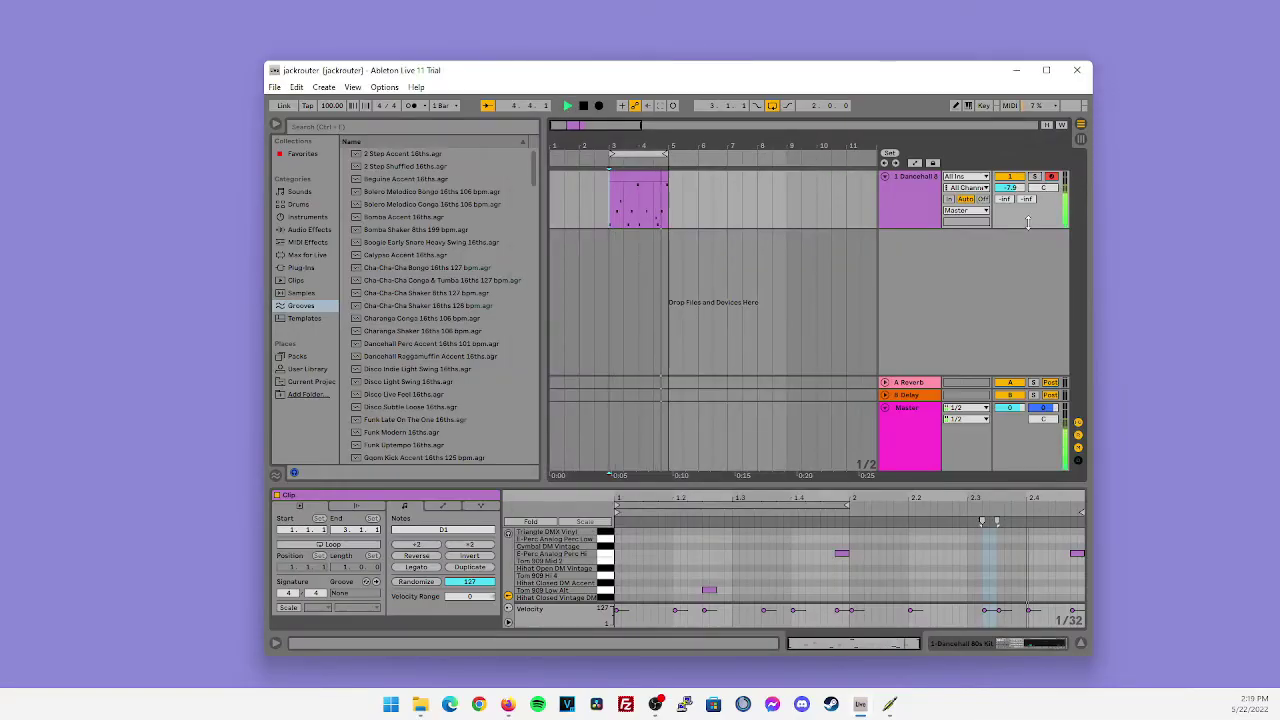
key(alt+Tab)
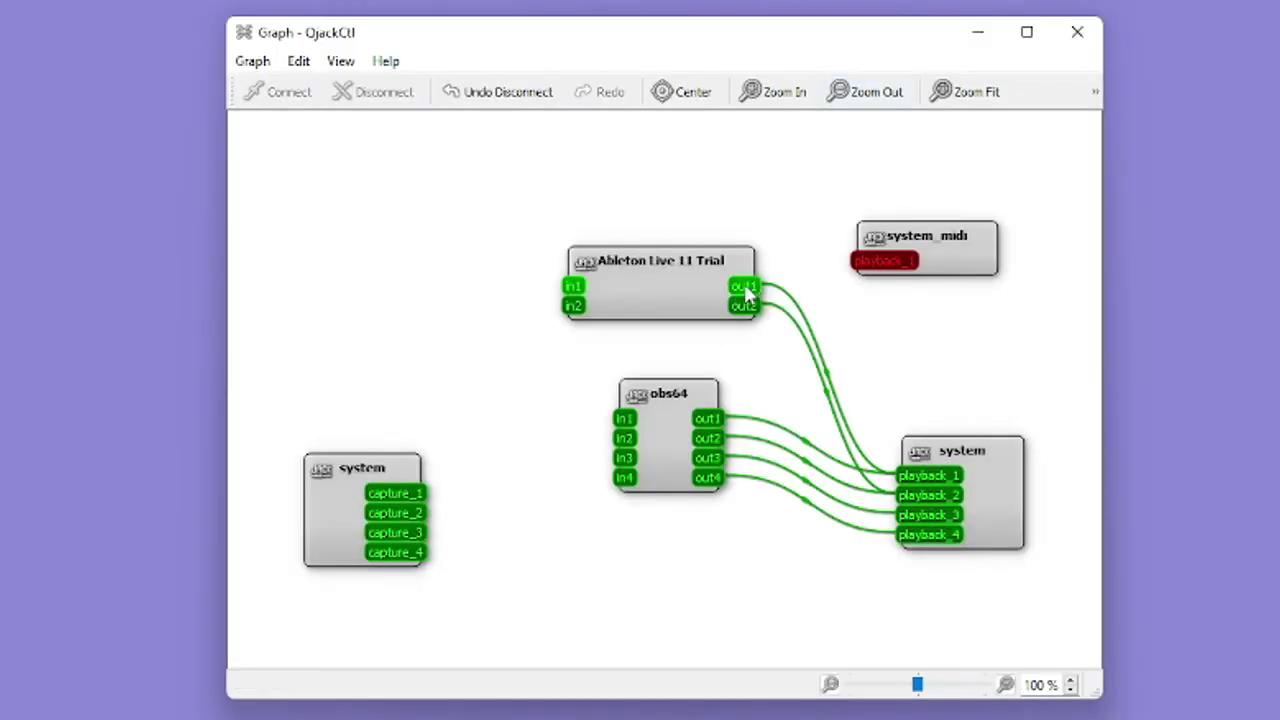
Wire Ableton out1 and out2 to obs64 in1 and in2, then minimize the Graph.
drag(749, 291, 624, 428)
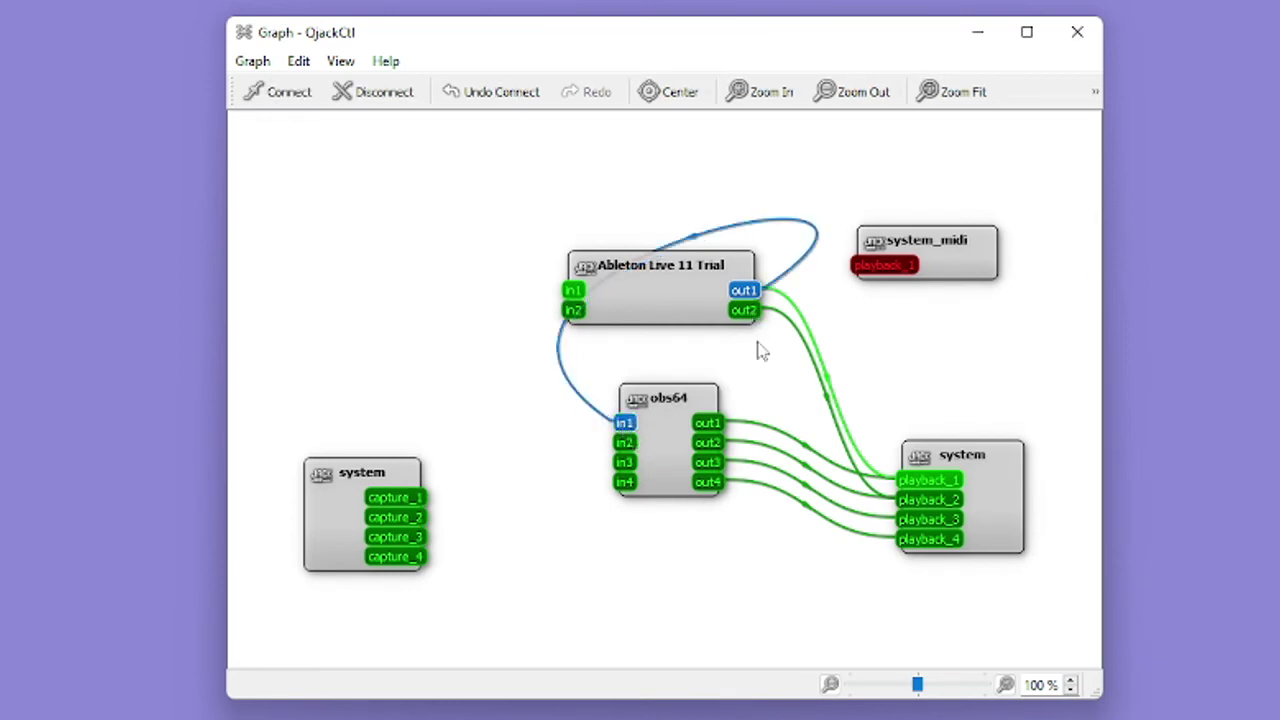
drag(744, 311, 623, 443)
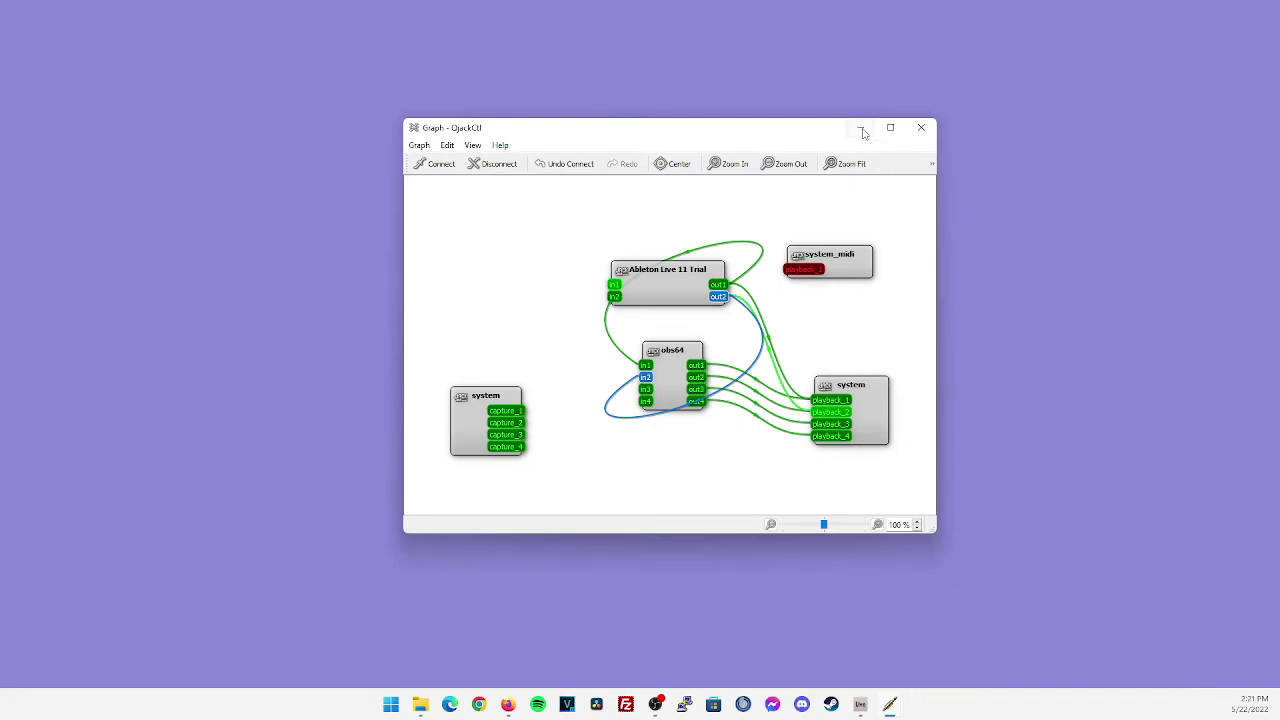
click(980, 32)
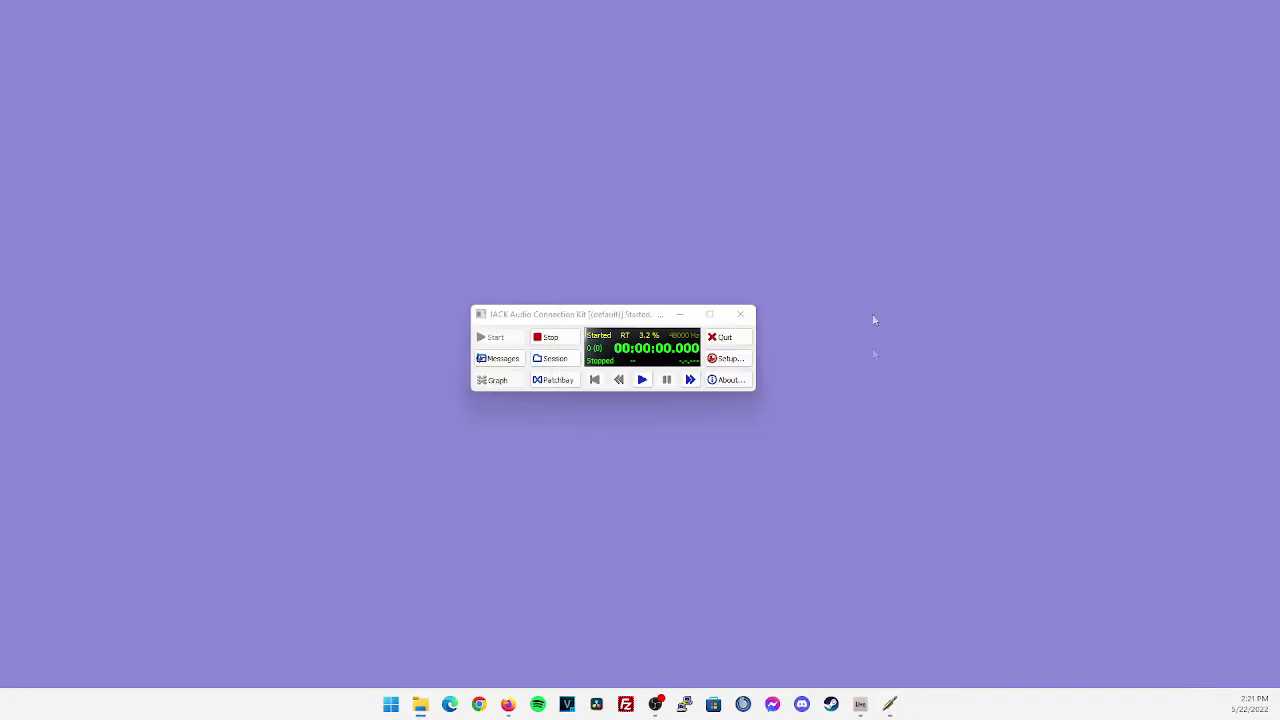
Play the Ableton Live set, then switch back to OBS Studio to watch the jack channel.
click(862, 711)
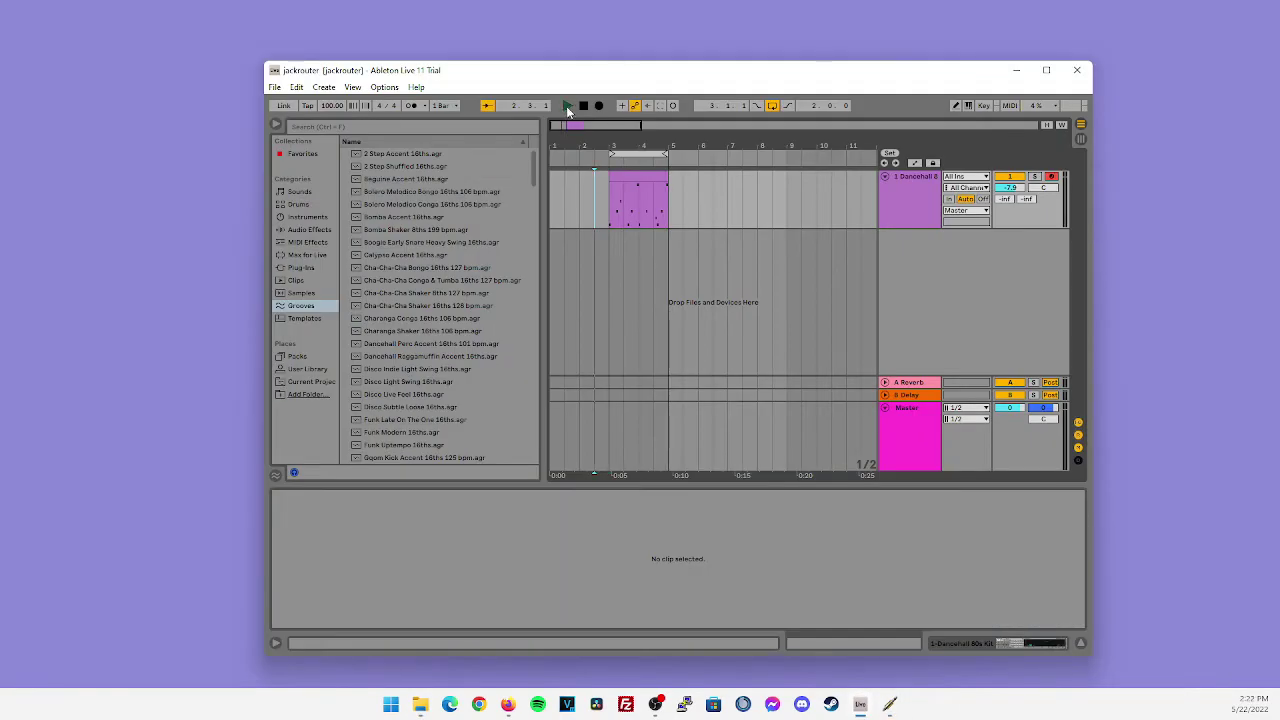
click(567, 106)
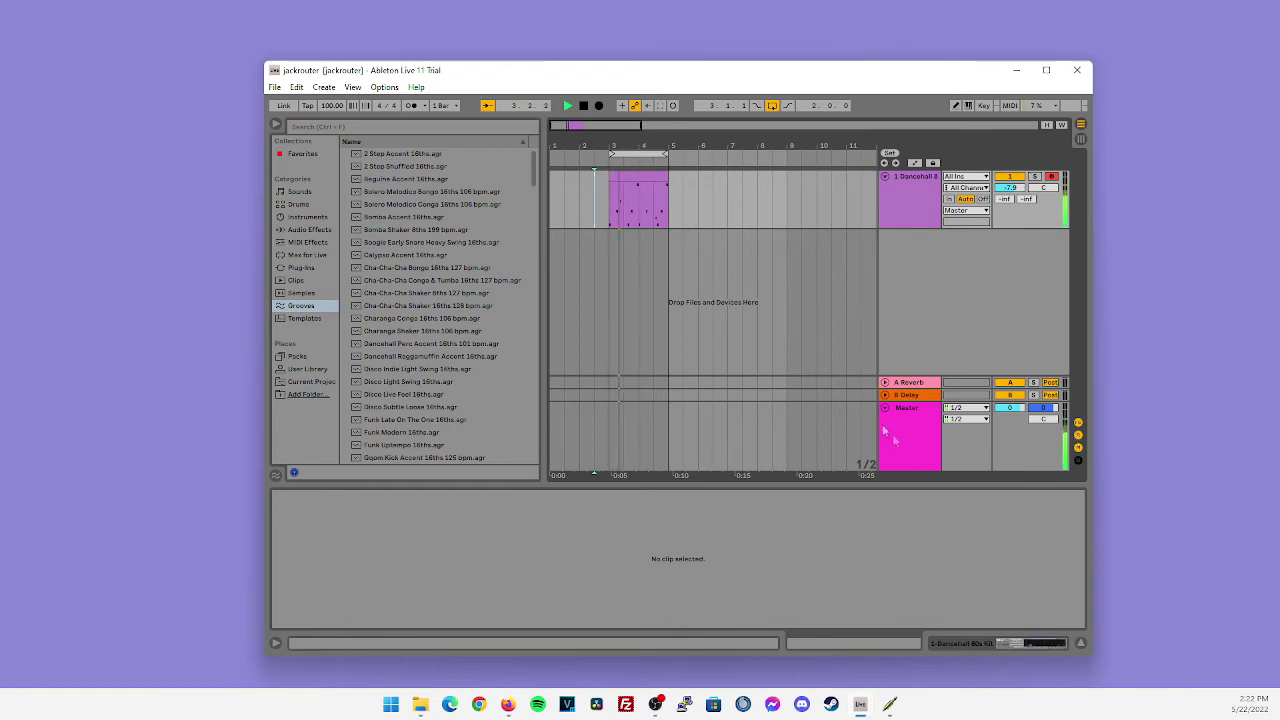
click(655, 704)
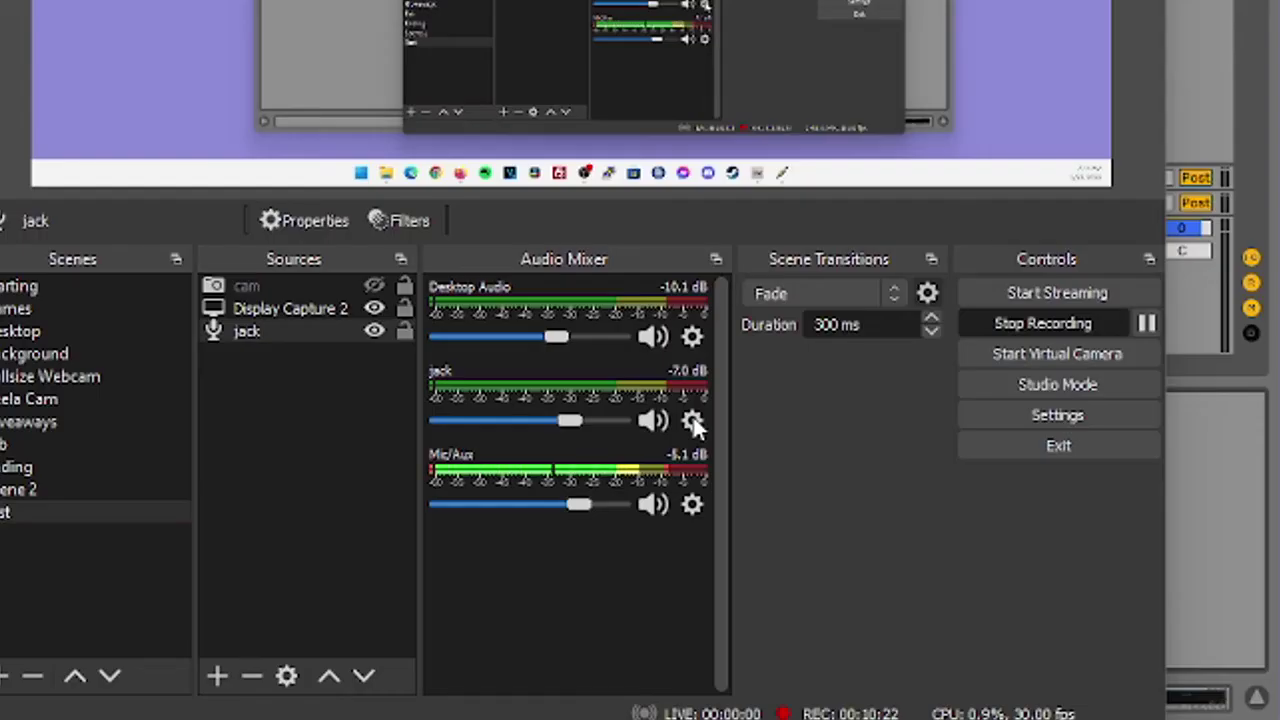
Open Advanced Audio Properties from the jack channel's gear menu, then open QjackCtl's JACK Setup.
click(692, 421)
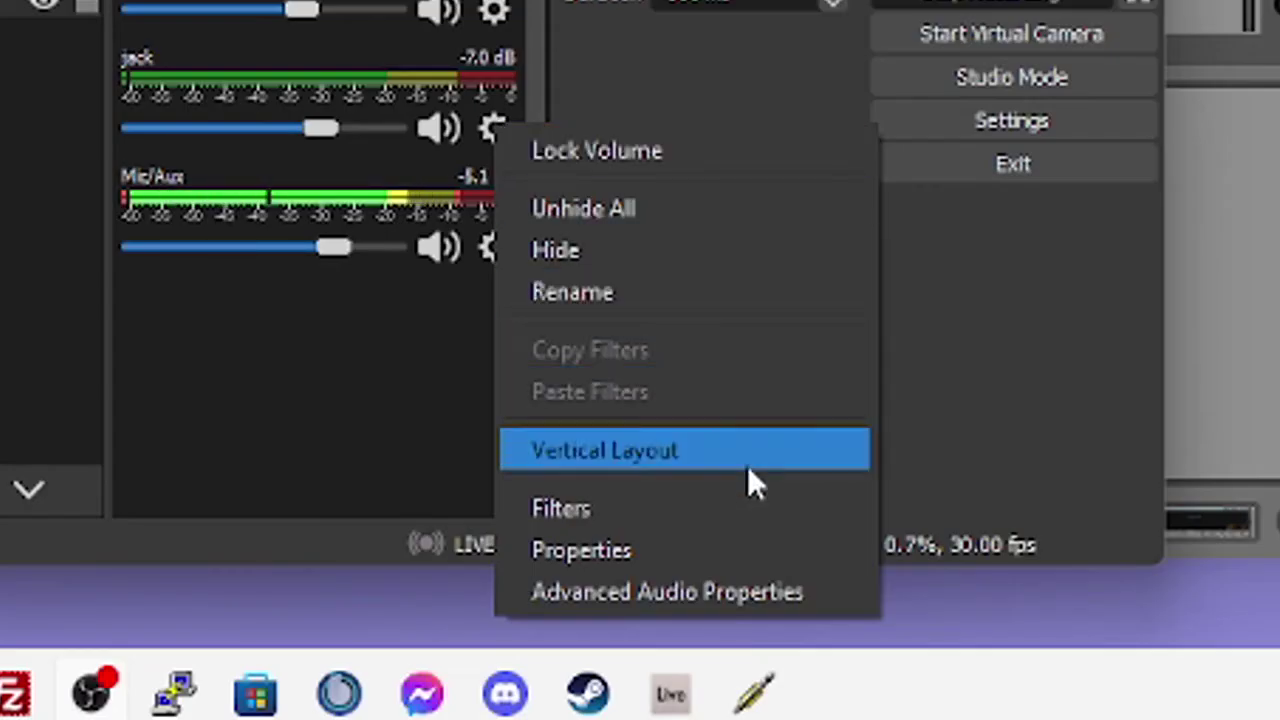
click(726, 590)
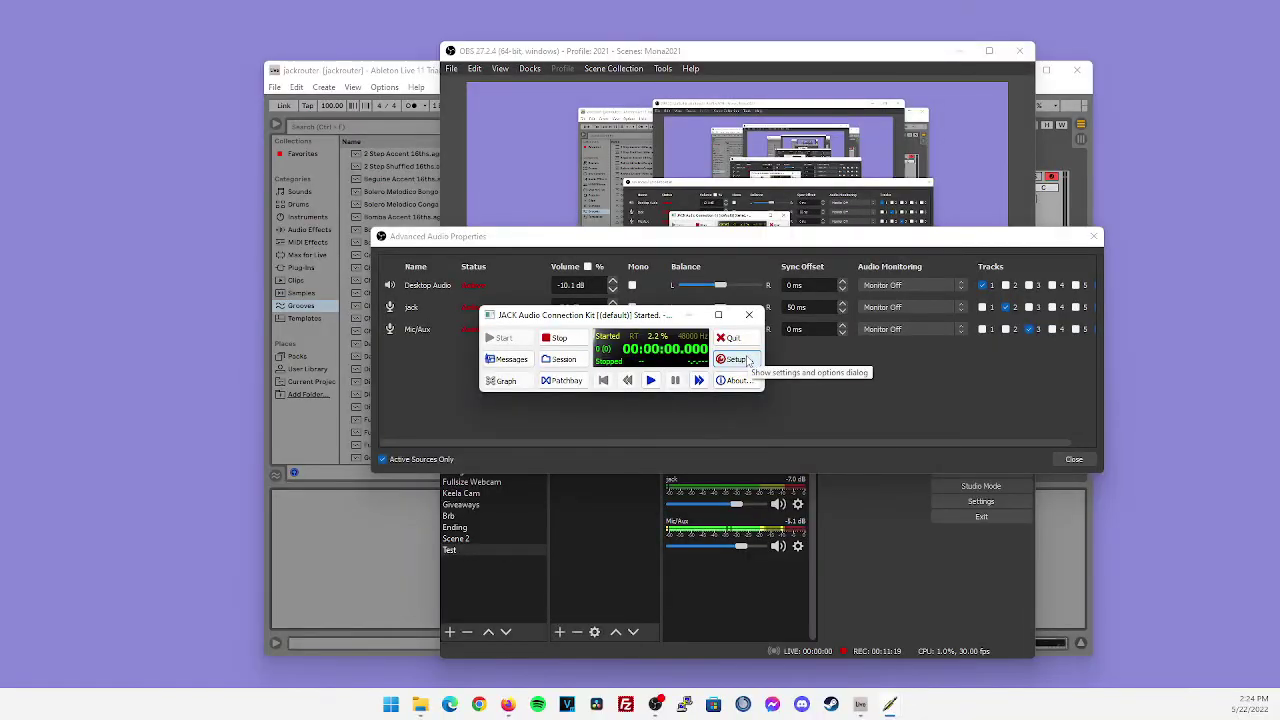
click(735, 359)
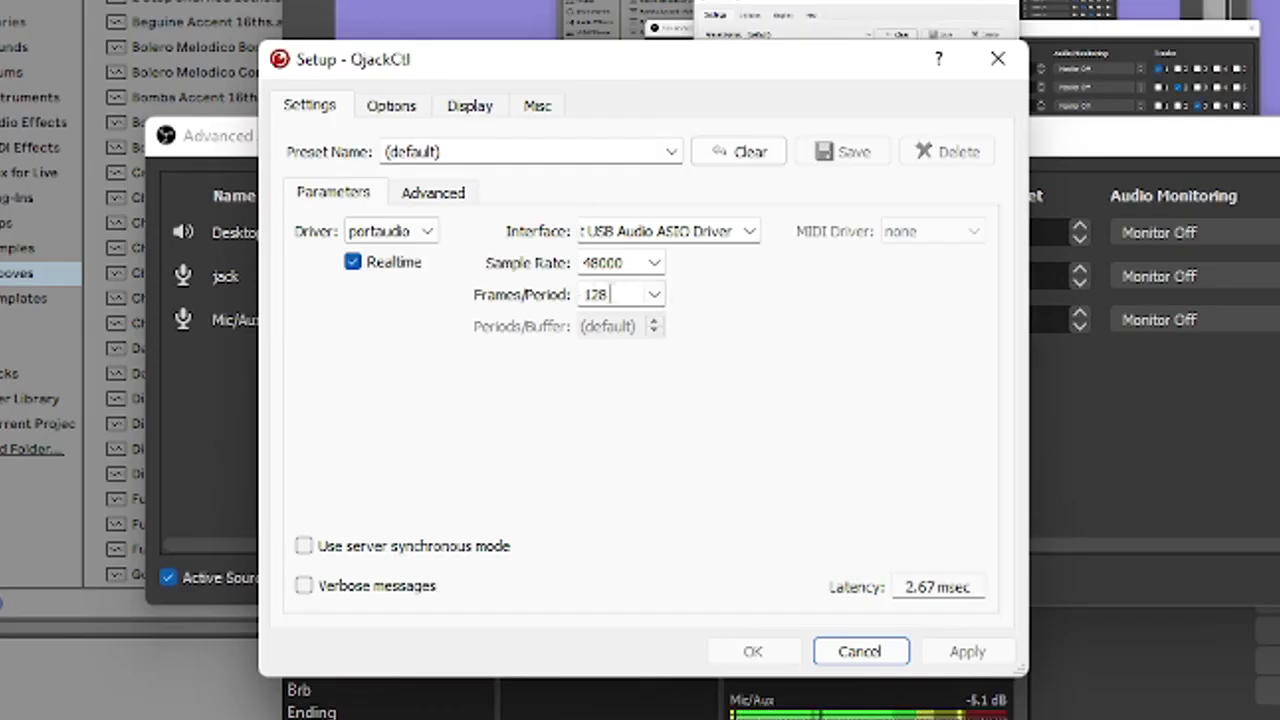
click(654, 294)
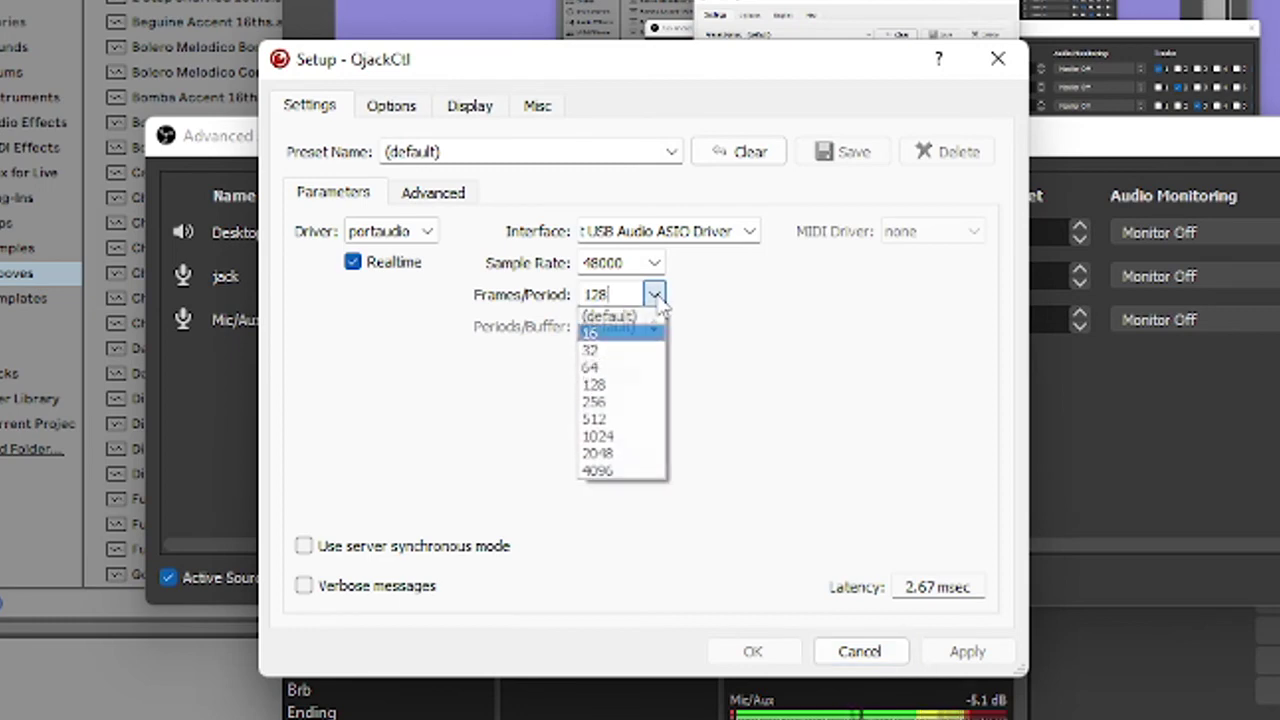
click(800, 397)
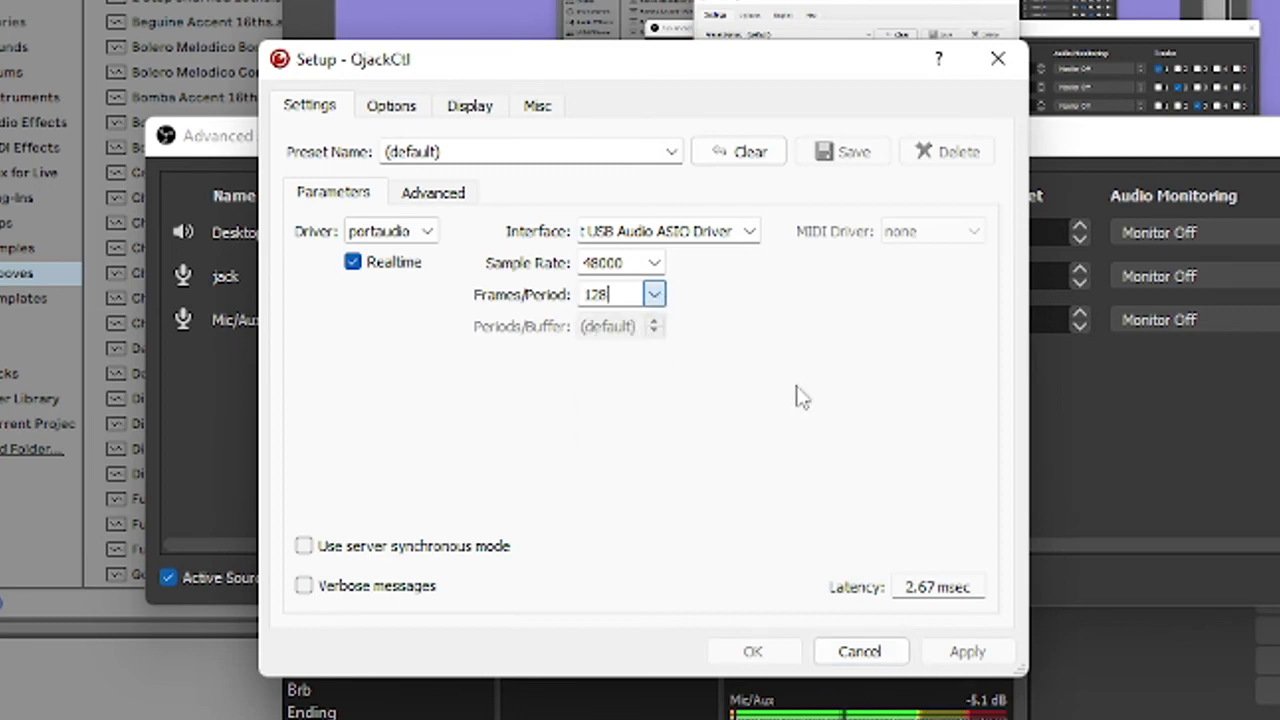
click(886, 653)
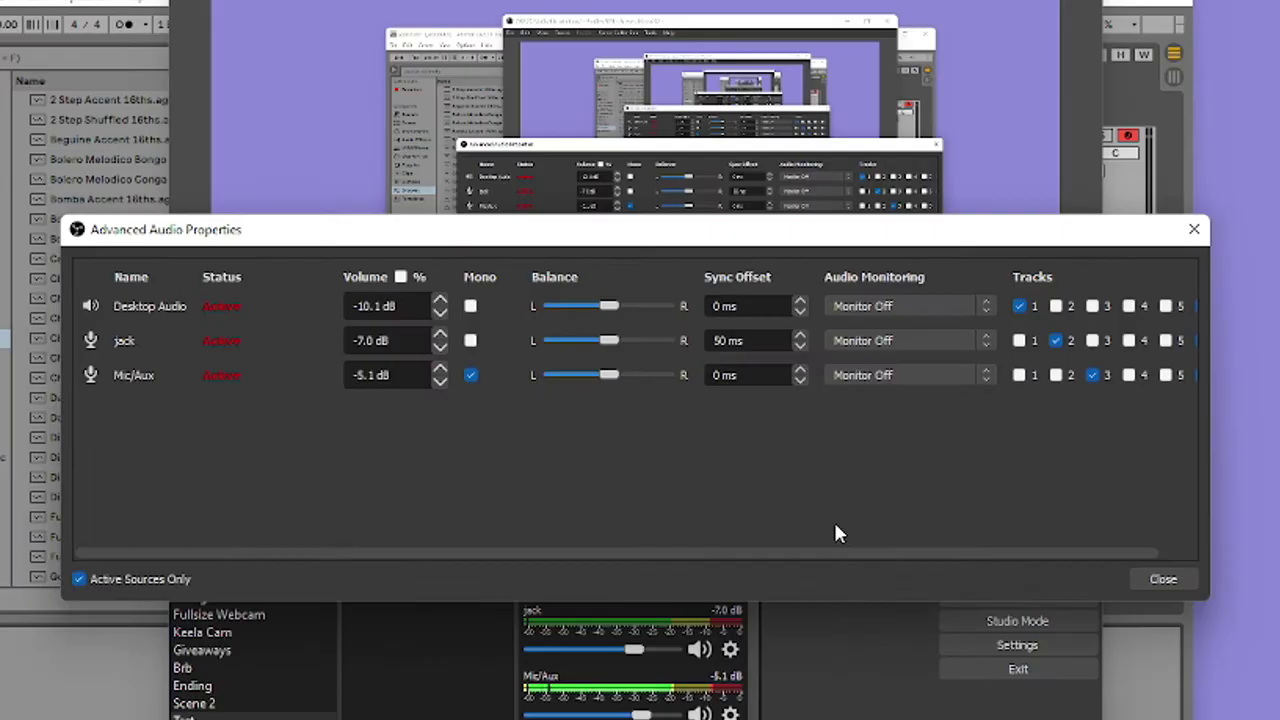
Change the jack source's Sync Offset to 100 ms in Advanced Audio Properties.
key(BackSpace)
text(100.00)
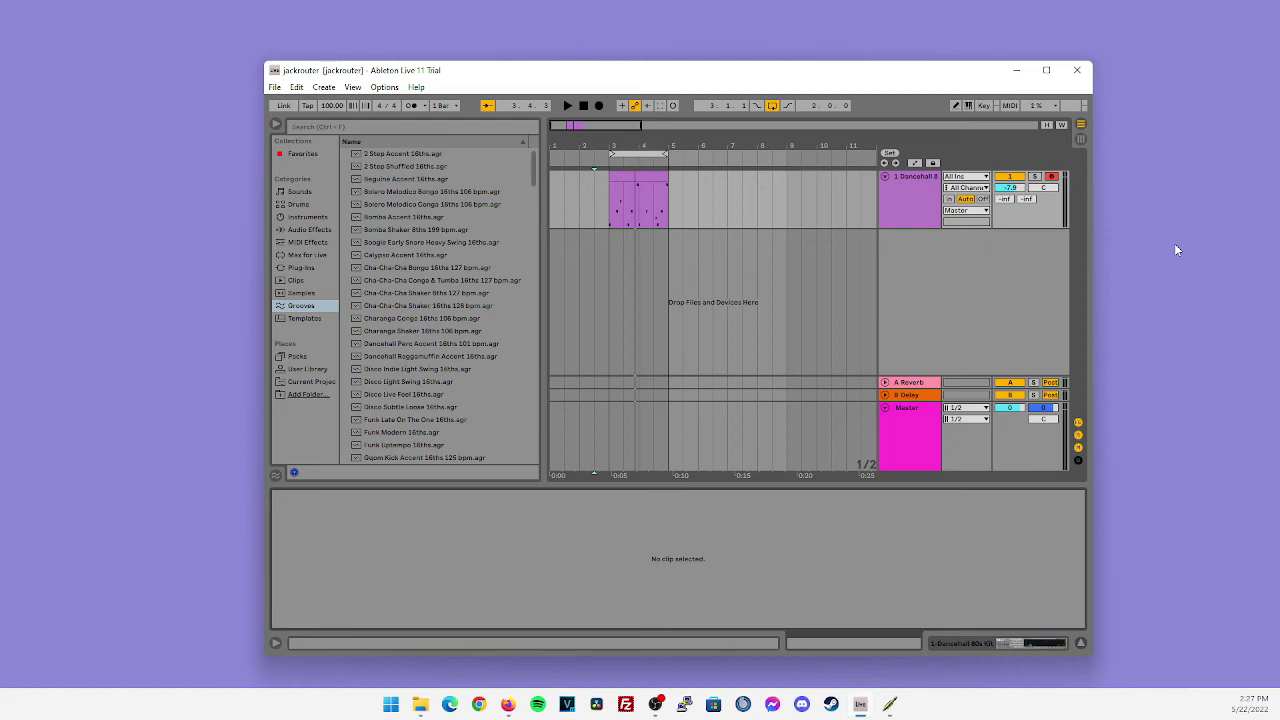
Quit Ableton Live 11 via File > Quit.
click(278, 90)
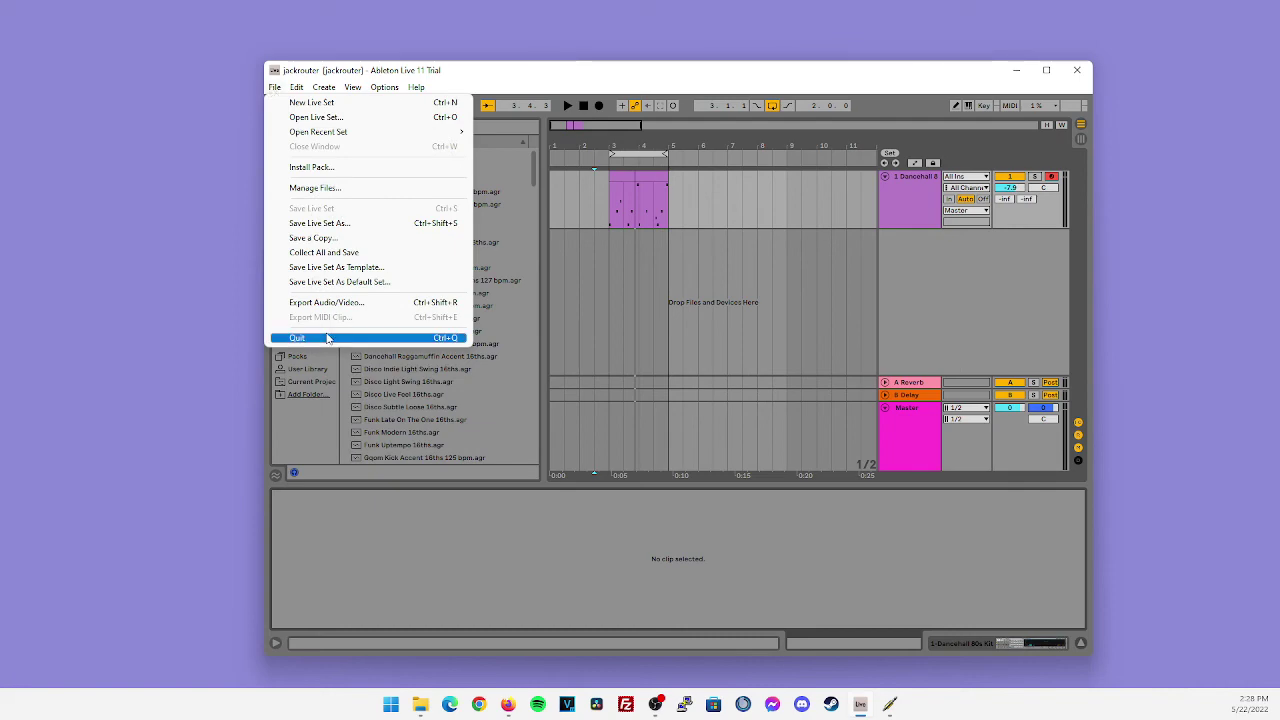
click(327, 338)
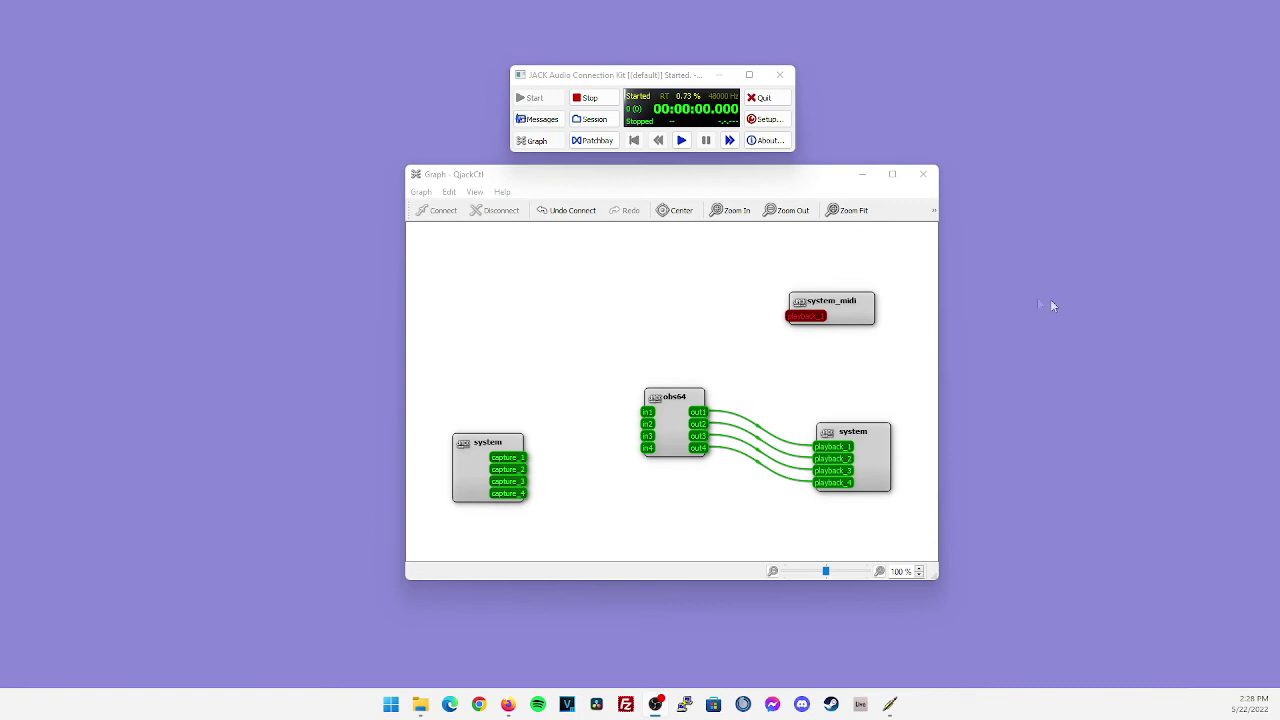
Try stopping the JACK server, then cancel the warning to keep it running.
click(610, 98)
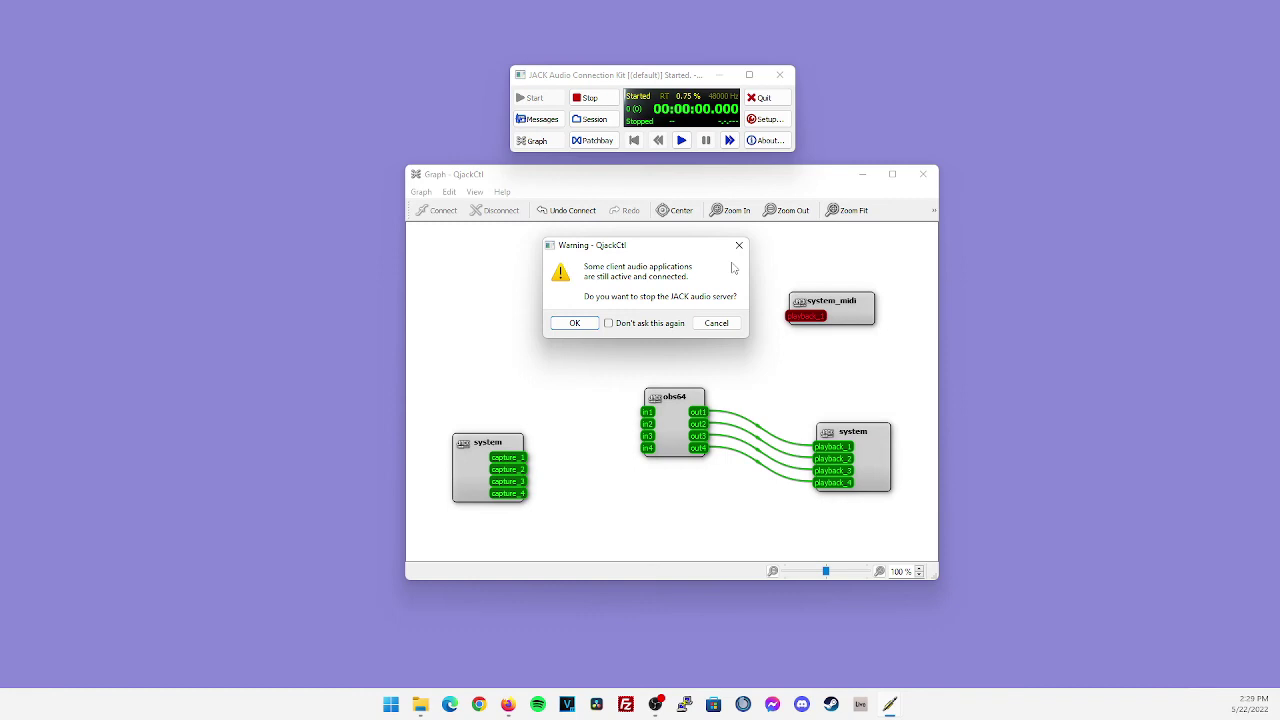
key(Escape)
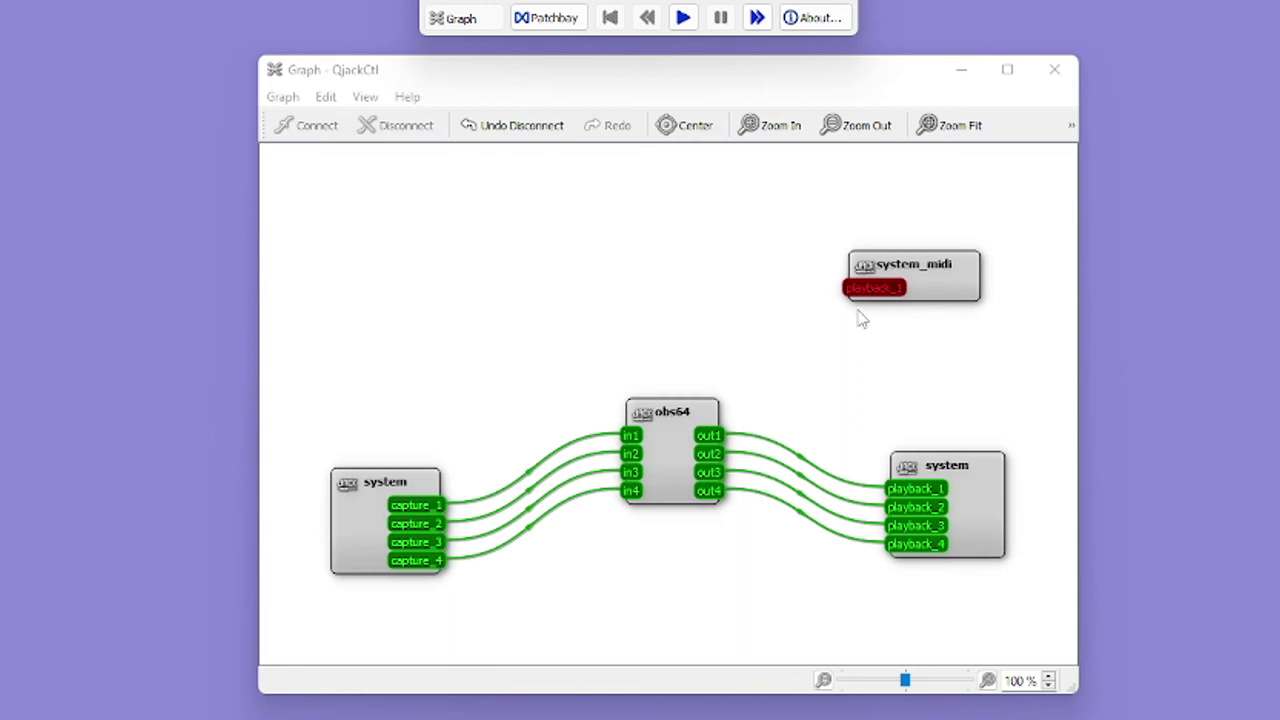
Remove all obs64 connections in the Graph, stop JACK, close Graph and quit QjackCtl.
click(670, 473)
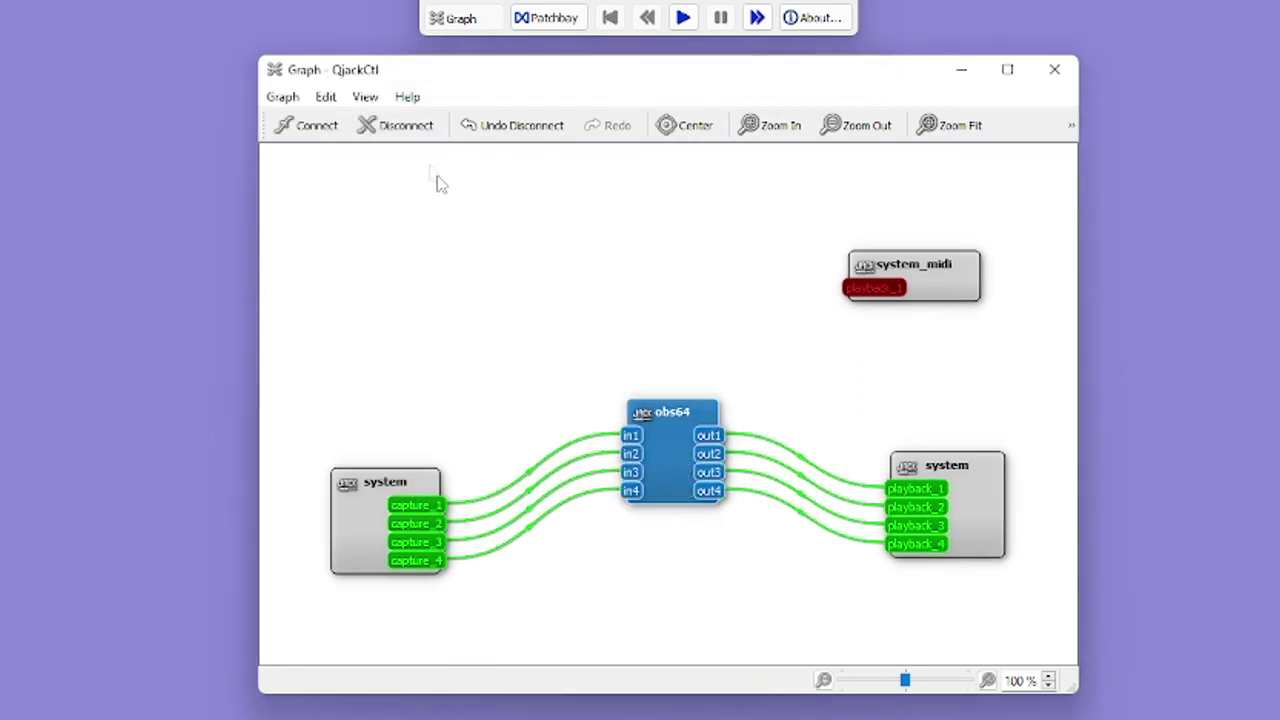
click(400, 130)
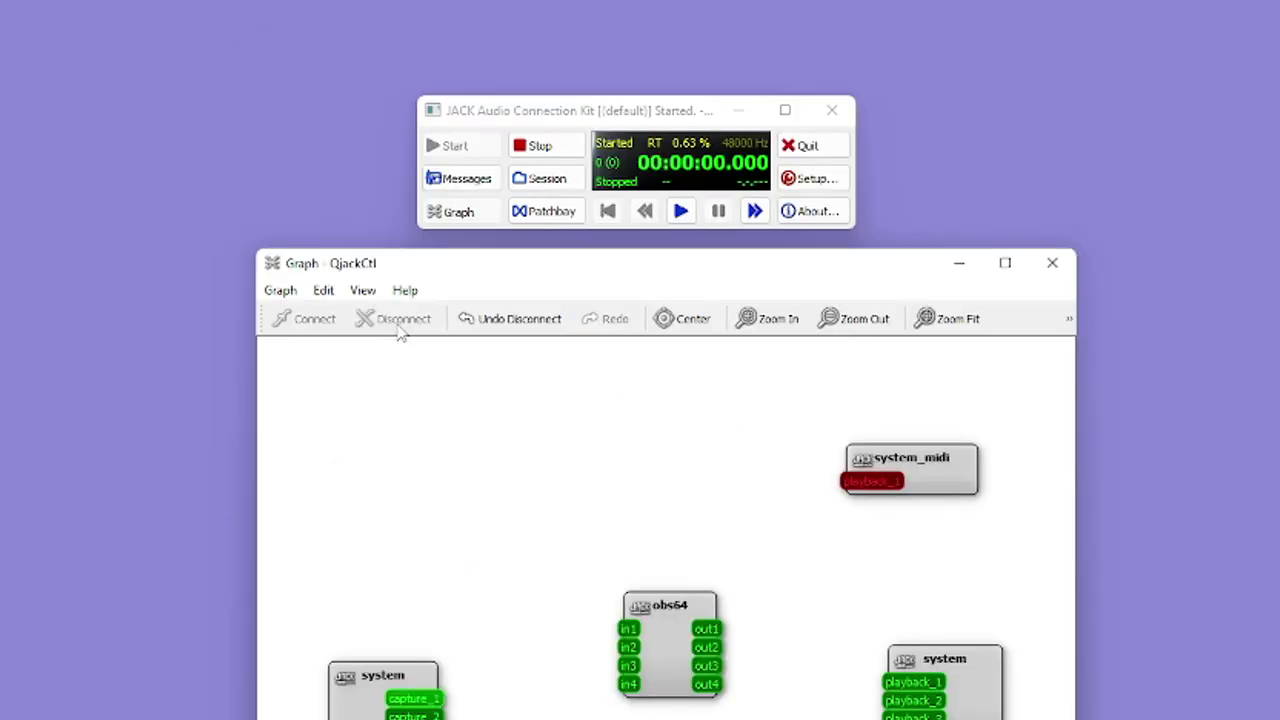
click(570, 146)
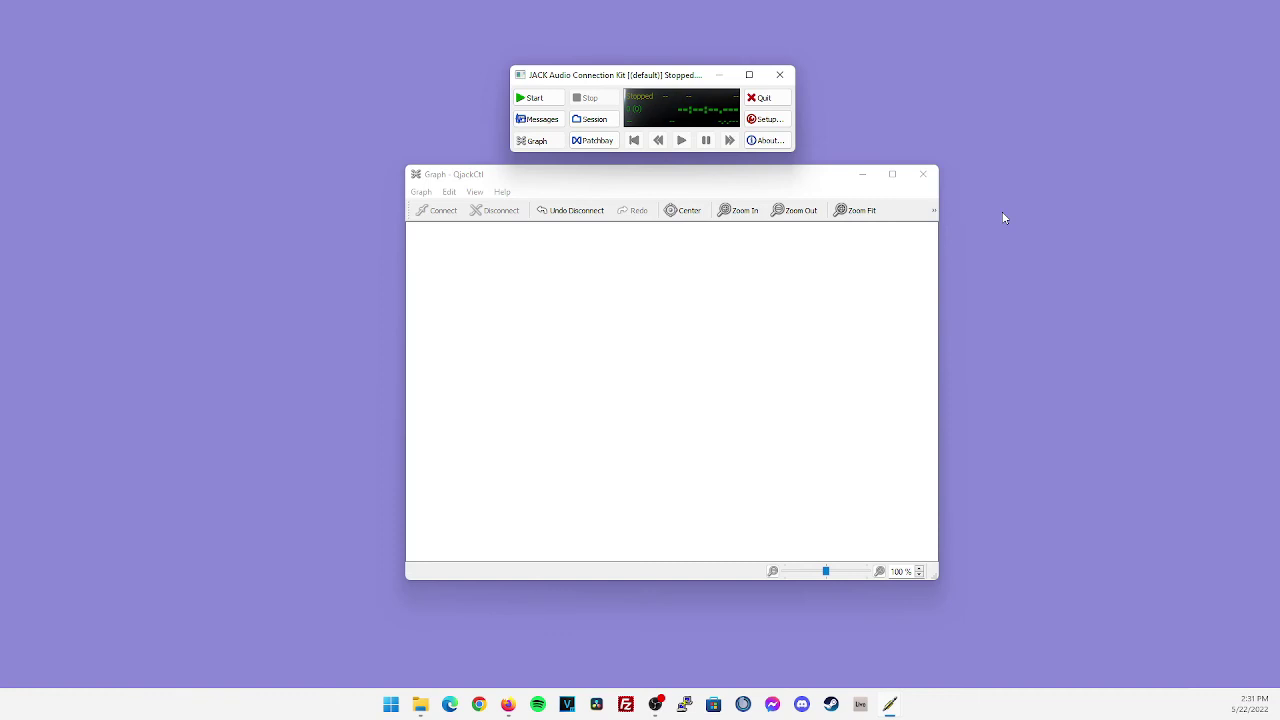
click(924, 176)
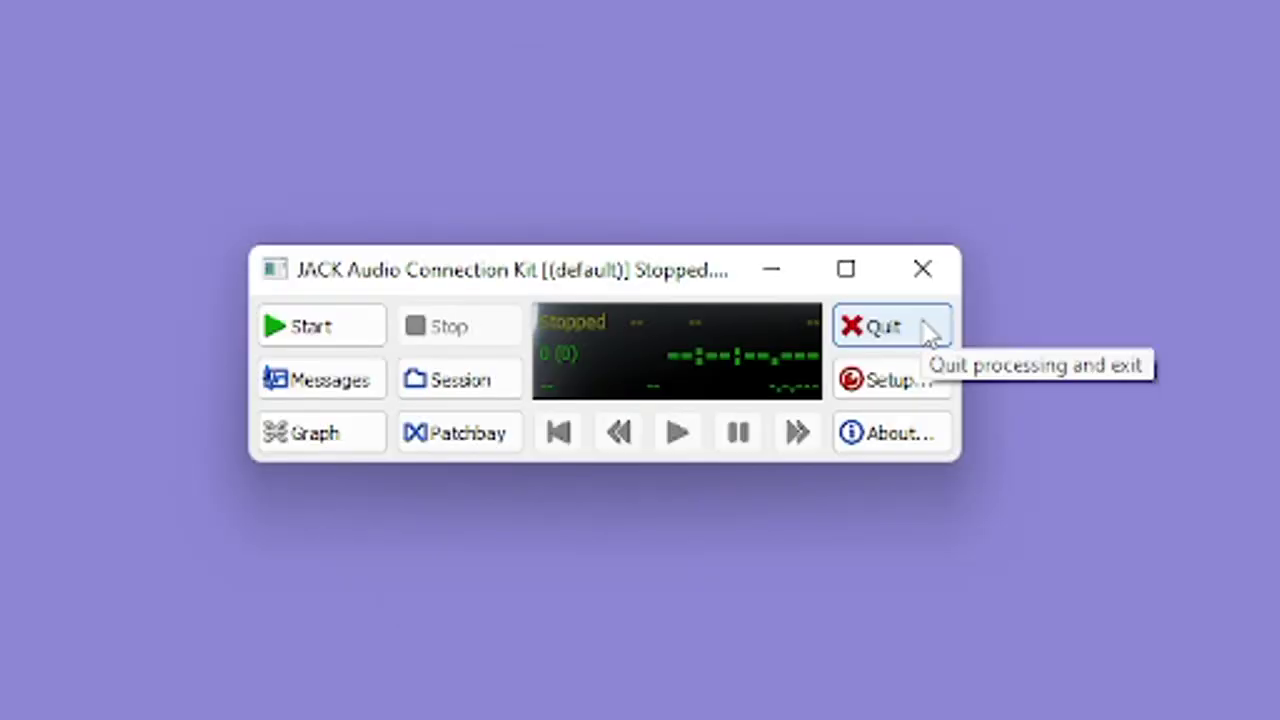
click(883, 326)
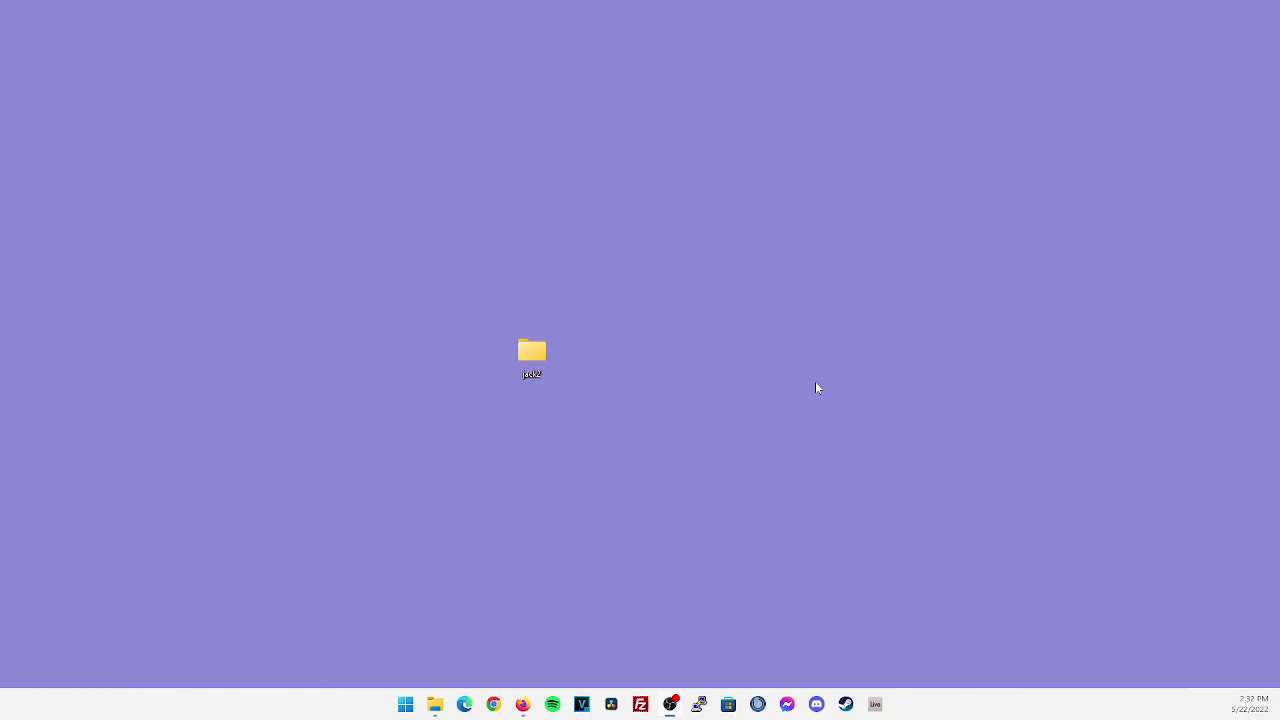
Alt-Tab back to the OBS Studio main window.
key(alt+Tab)
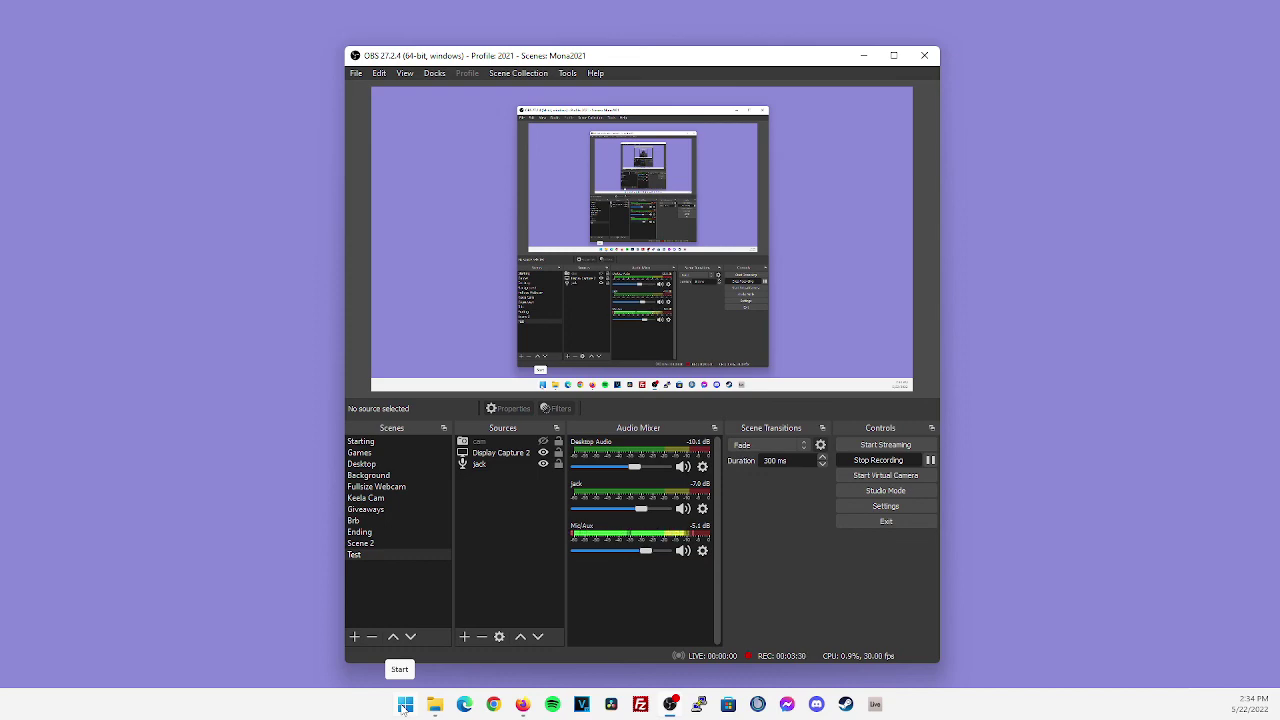
Launch QjackCtl from the Start menu and open its Graph window, moved aside.
click(403, 706)
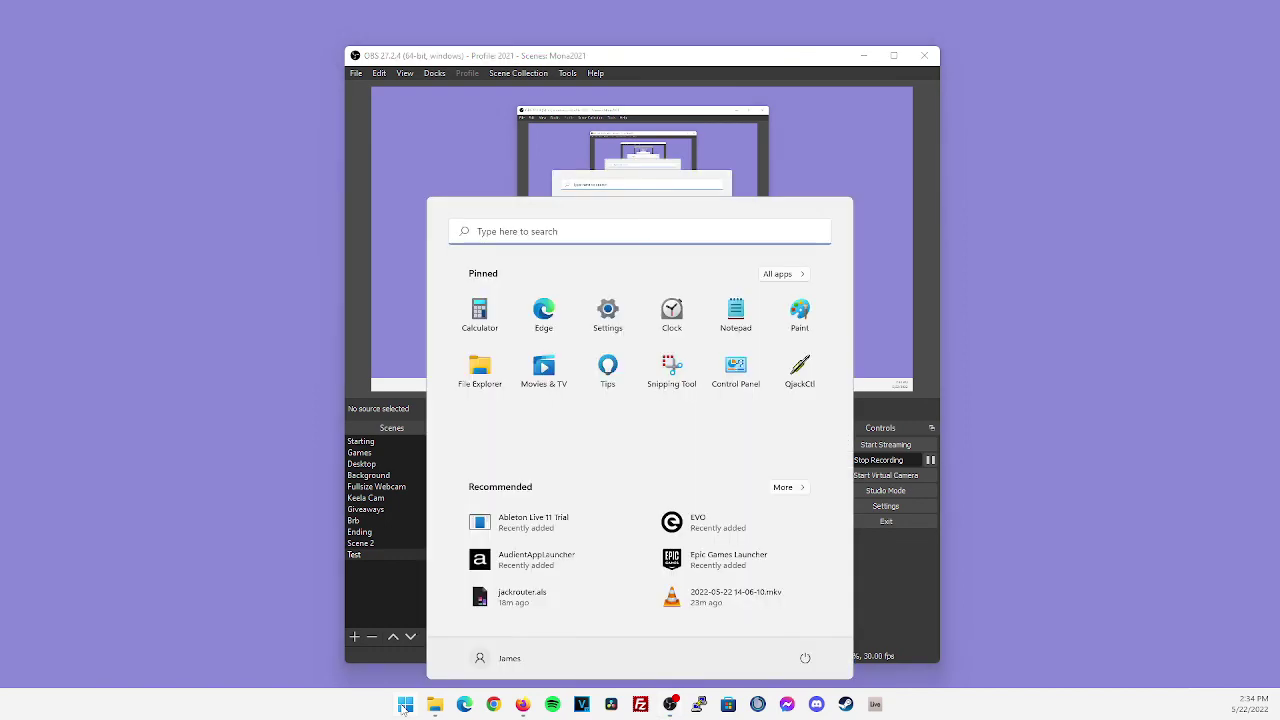
click(816, 366)
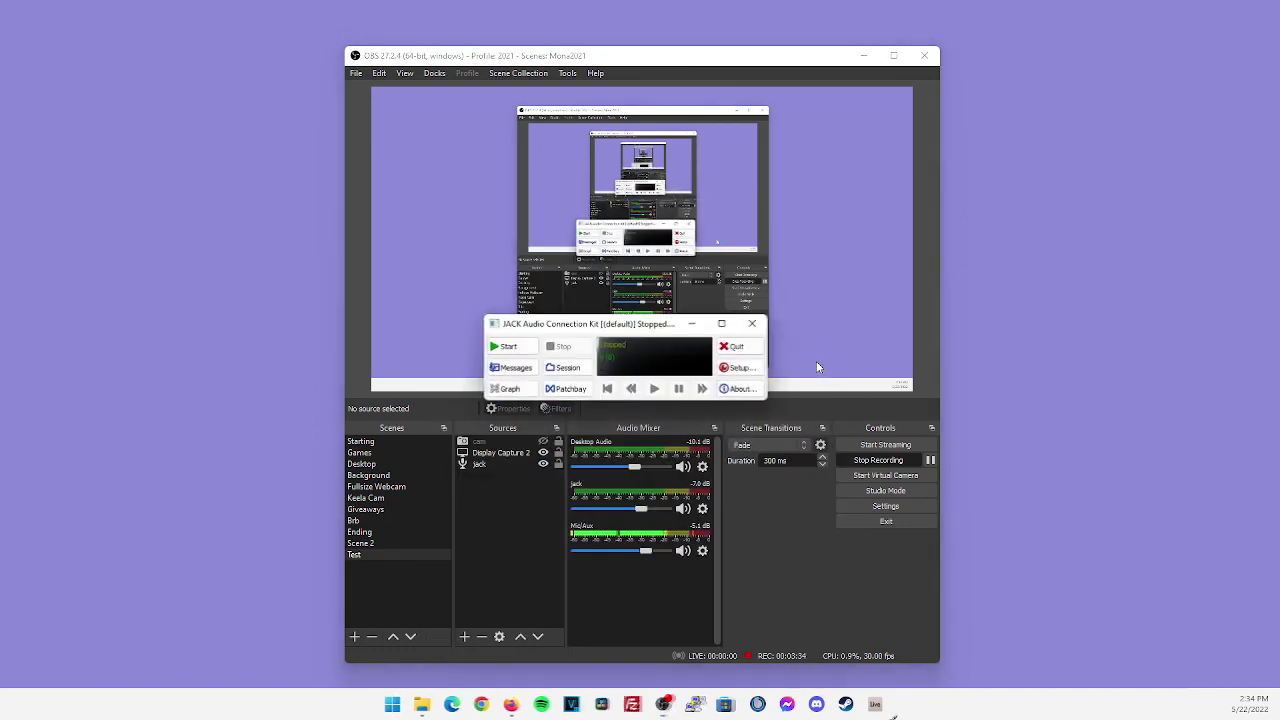
click(503, 392)
drag(658, 180, 1050, 178)
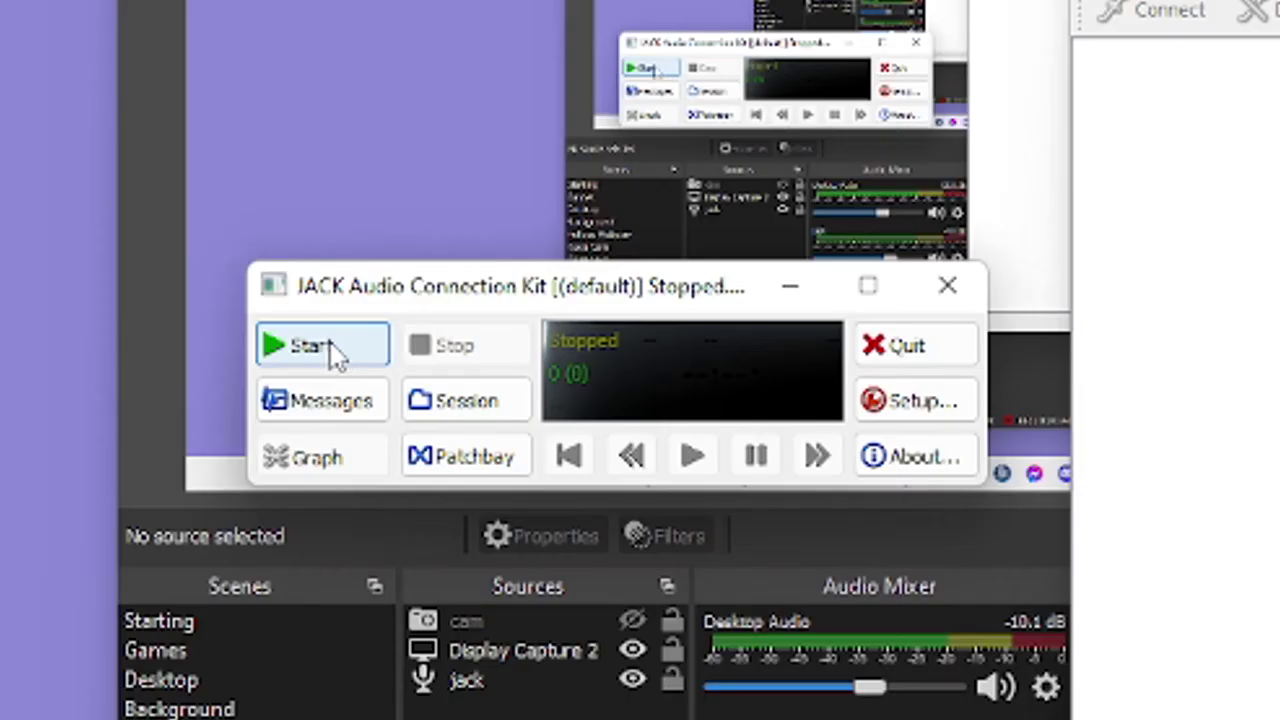
Run the JACK server briefly, then close the Graph and stop the server.
click(333, 355)
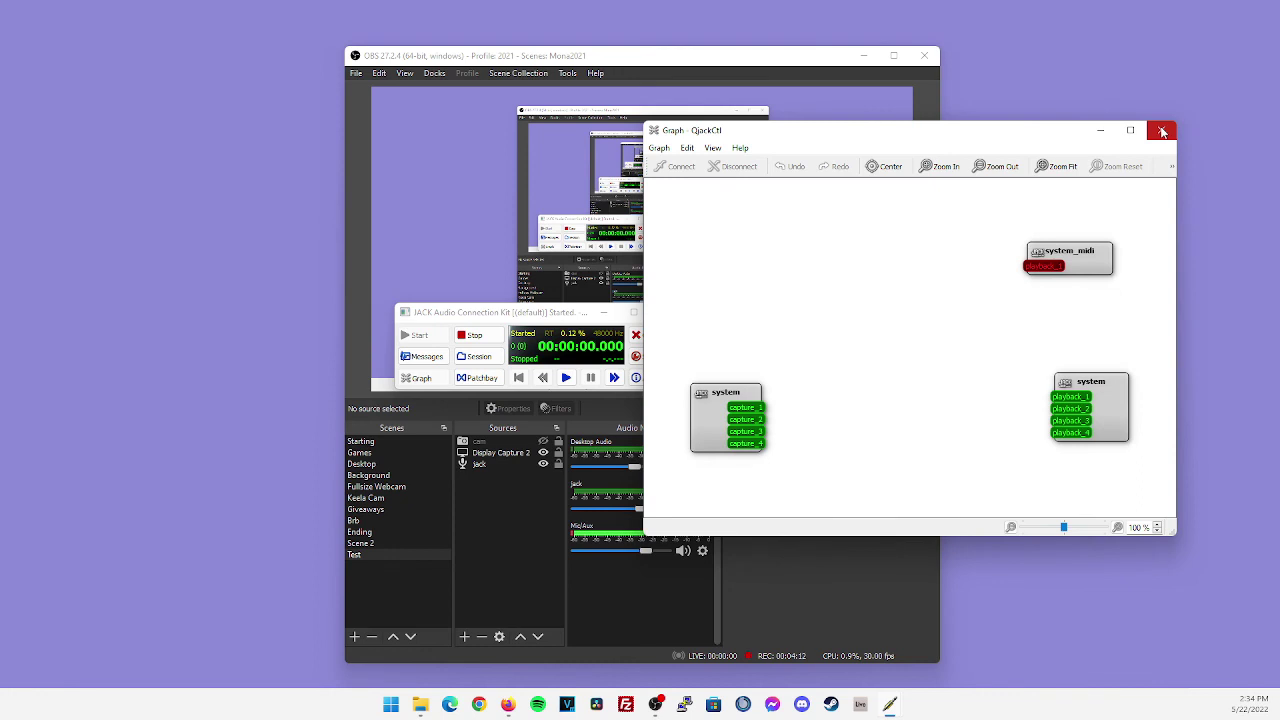
click(1162, 131)
click(482, 336)
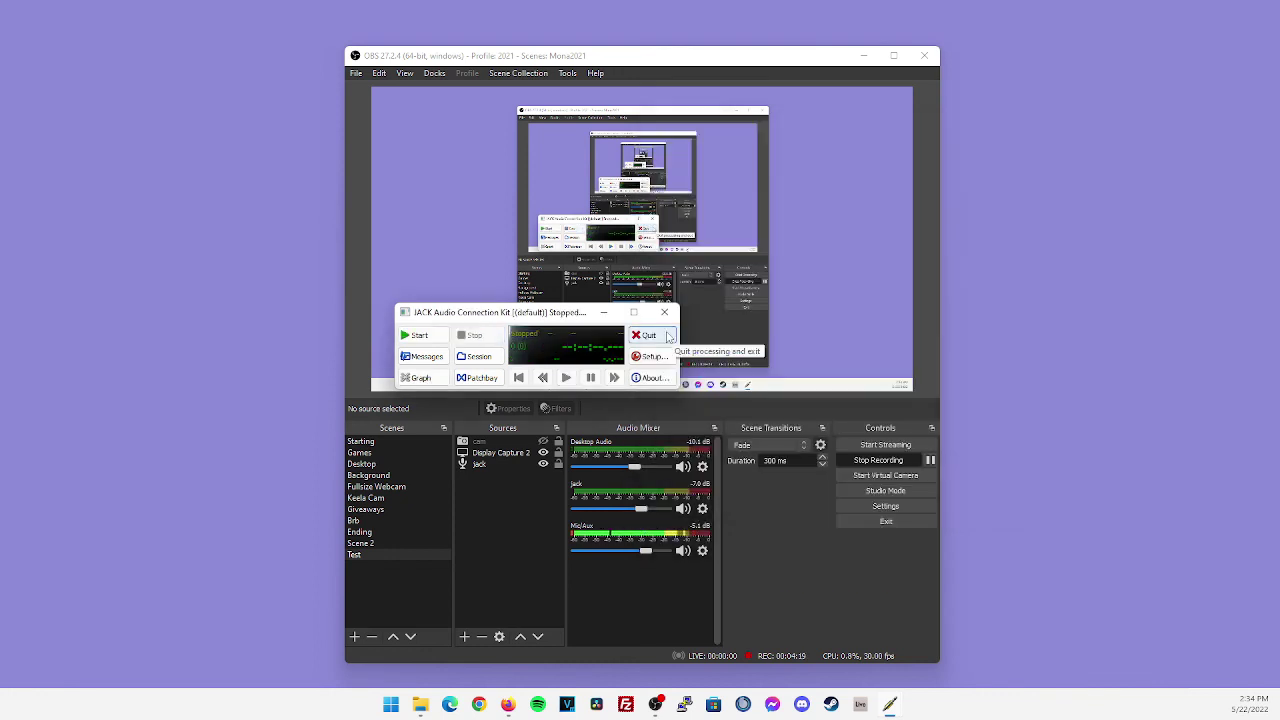
Quit and relaunch QjackCtl, then view the Graph with obs64 between system capture and playback.
click(667, 336)
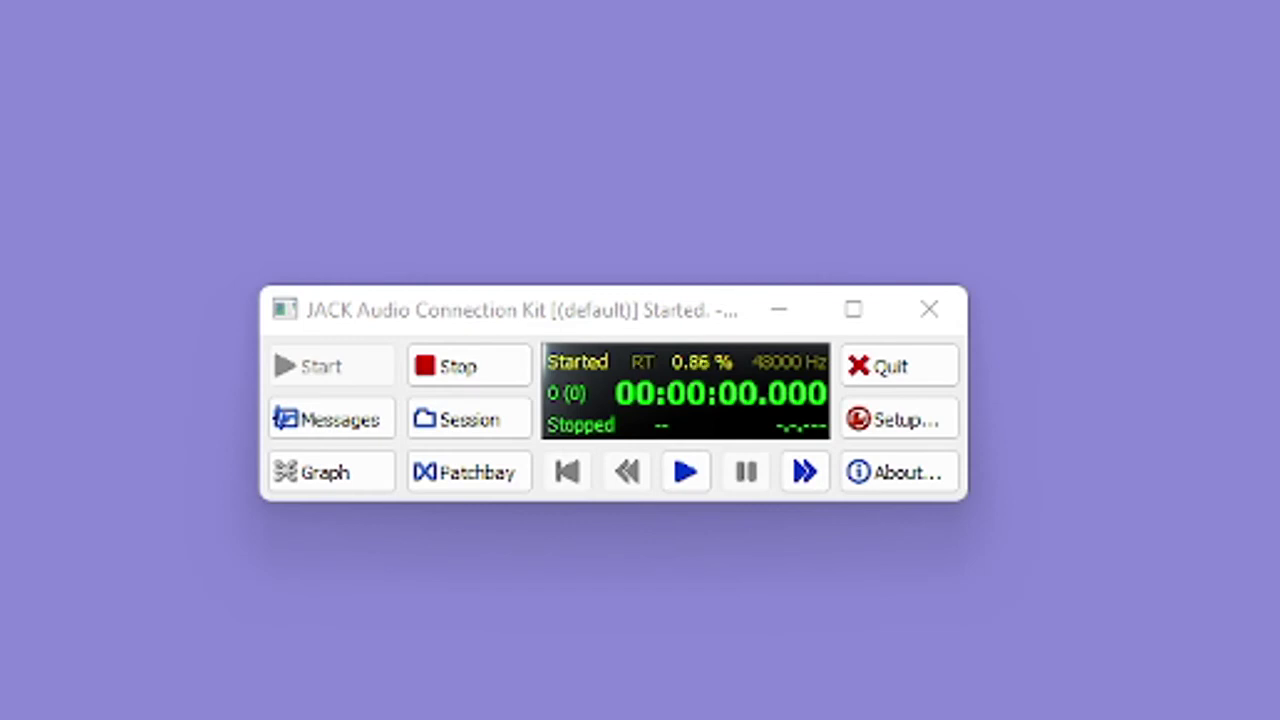
click(363, 471)
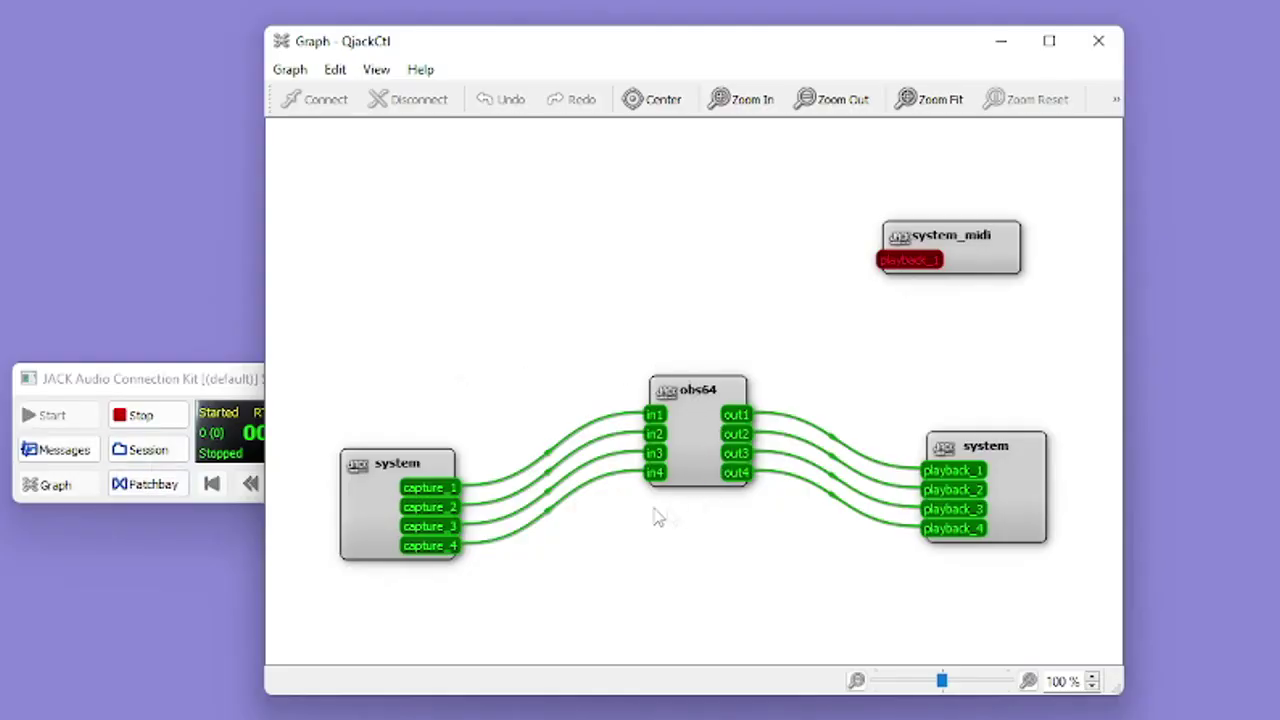